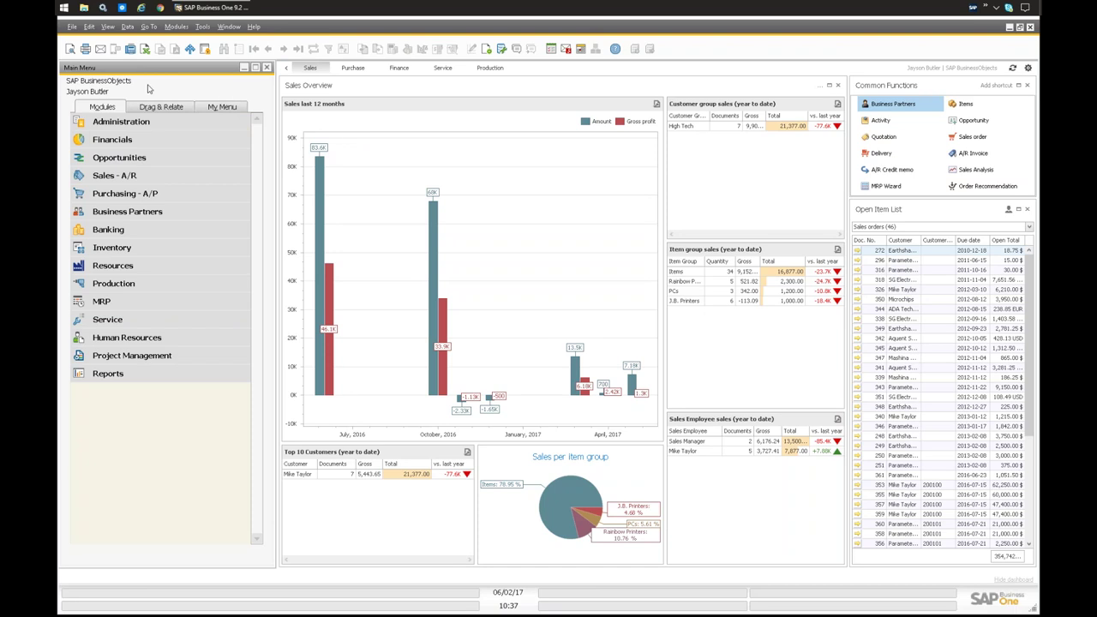
Step: Open the inventory warehouse setup and bring up the record of warehouse 05, BIN Warehouse
{"action": "left_click", "coordinate": [182, 29]}
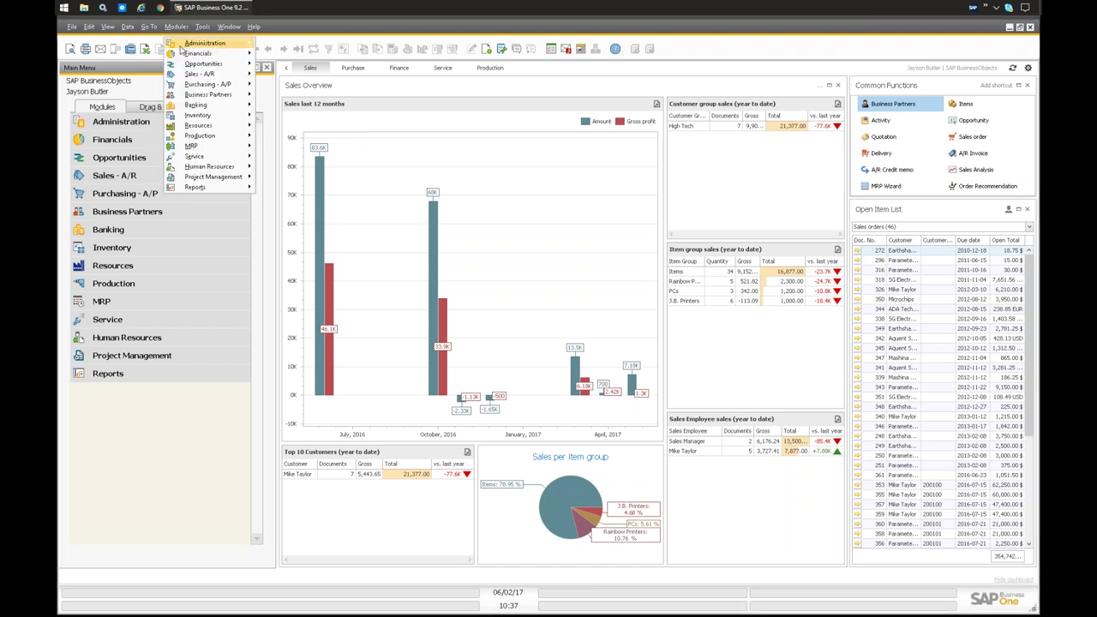
{"action": "mouse_move", "coordinate": [206, 43]}
{"action": "mouse_move", "coordinate": [285, 73]}
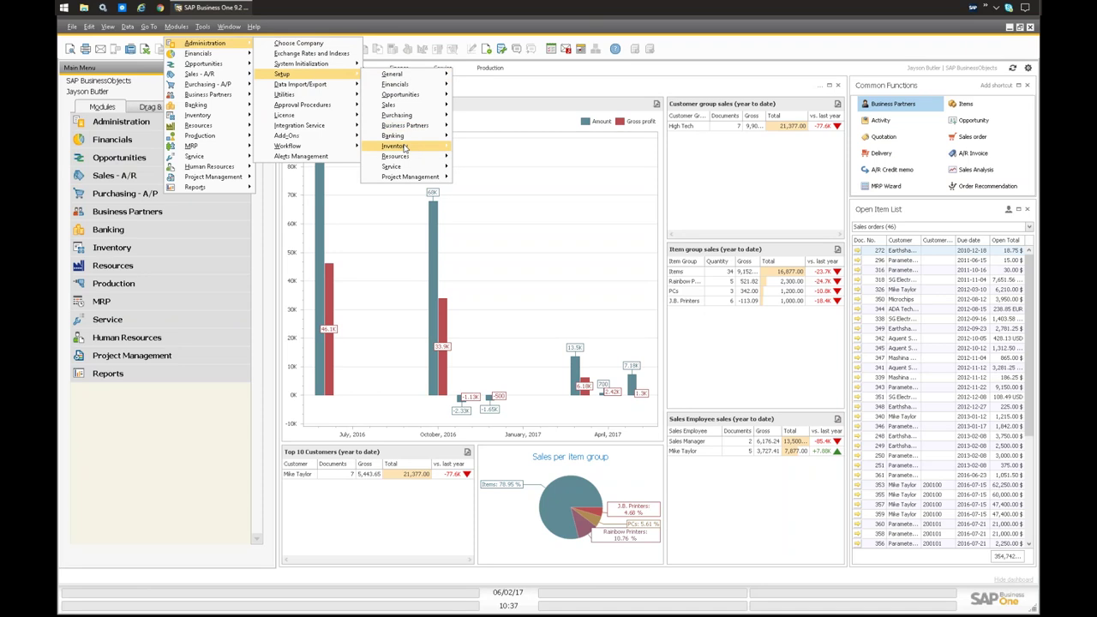
{"action": "mouse_move", "coordinate": [406, 148]}
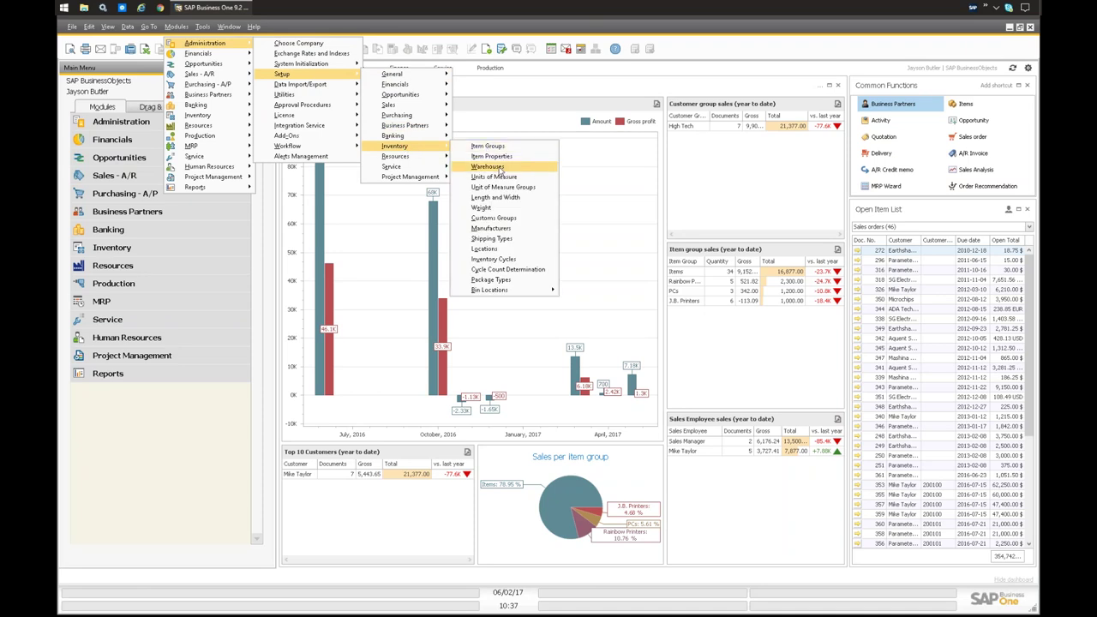
{"action": "left_click", "coordinate": [497, 167]}
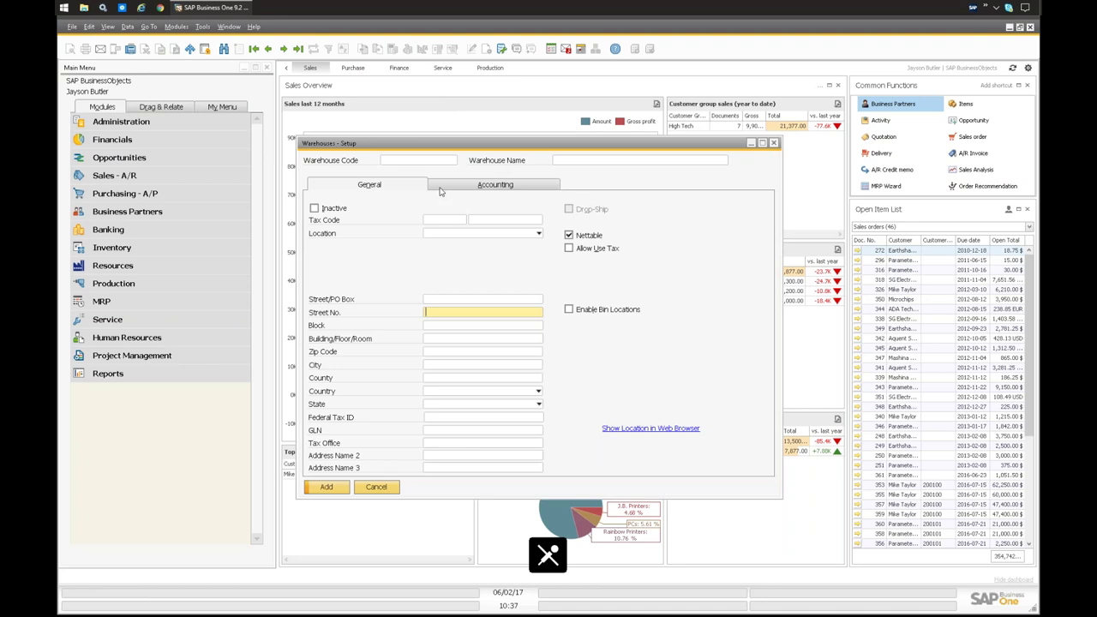
{"action": "left_click", "coordinate": [254, 49]}
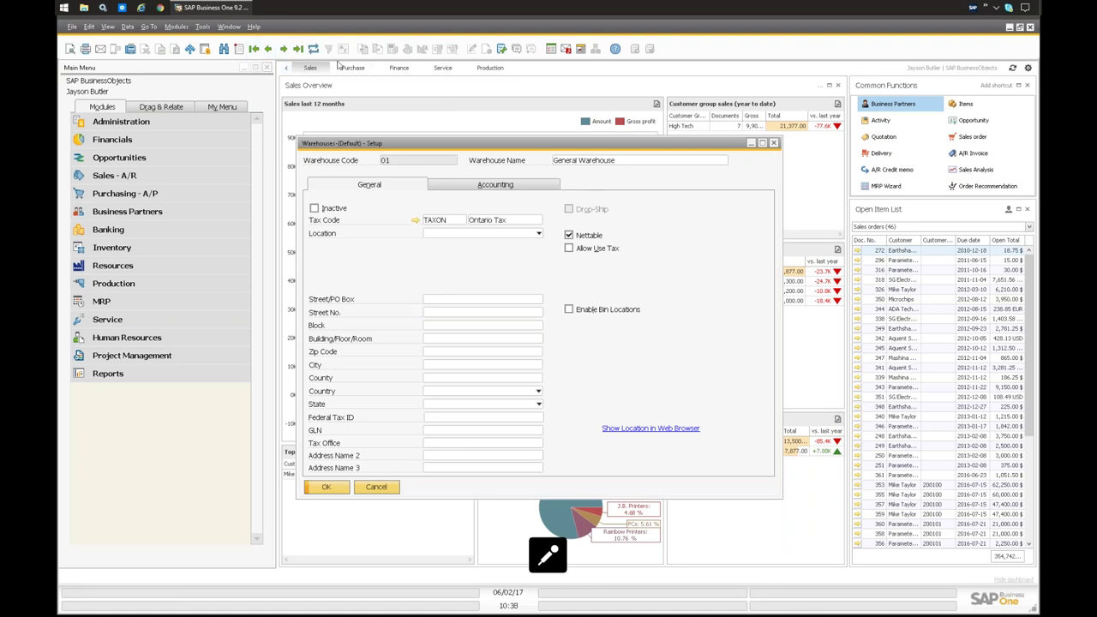
{"action": "left_click", "coordinate": [298, 49]}
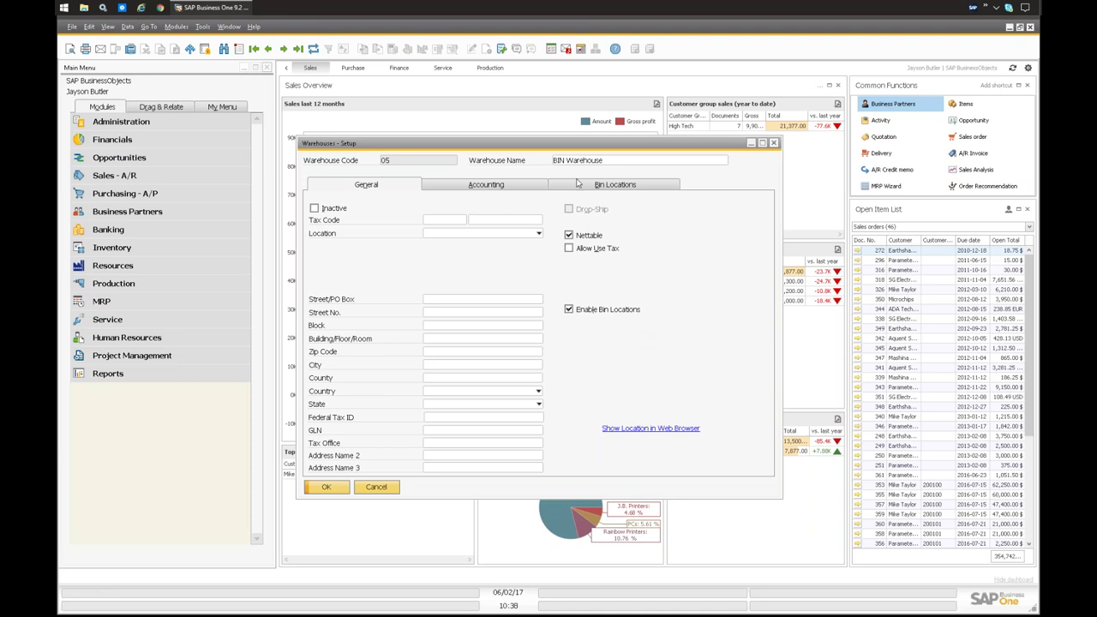
Step: Examine the BIN Warehouse's bin location settings, including its code separator and the list of its bin locations
{"action": "left_click", "coordinate": [576, 190]}
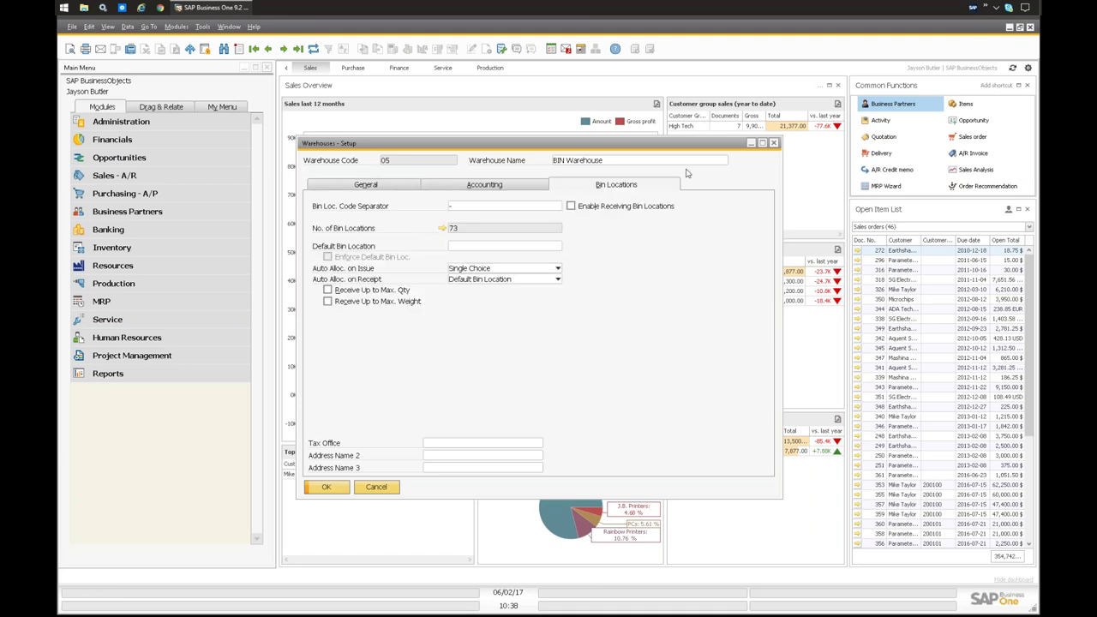
{"action": "left_click", "coordinate": [469, 212]}
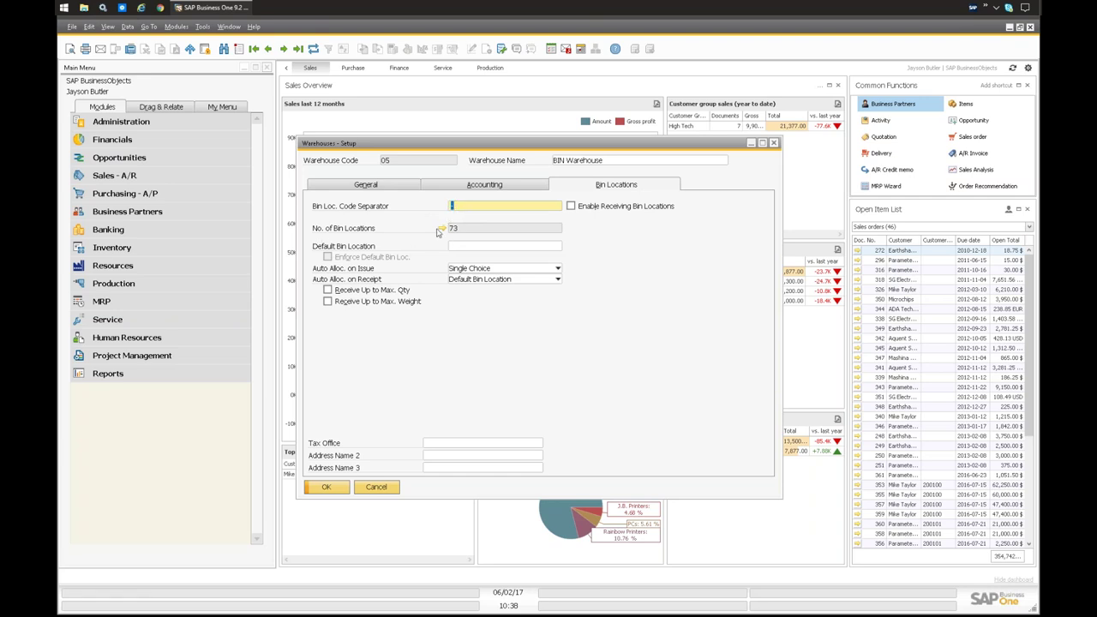
{"action": "left_click", "coordinate": [443, 229]}
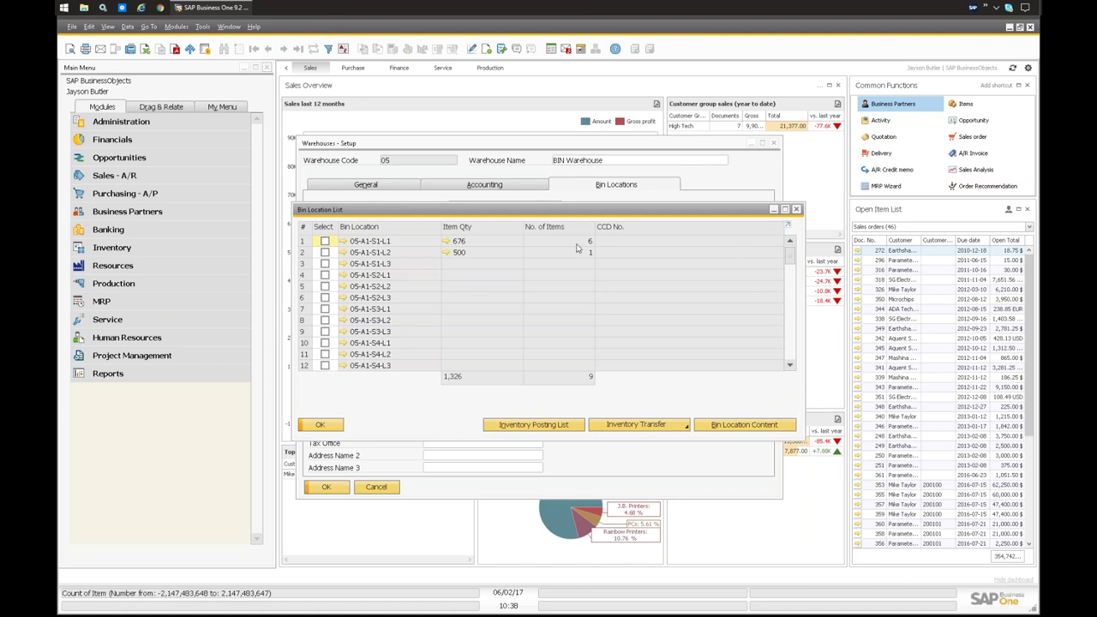
{"action": "left_click", "coordinate": [796, 210]}
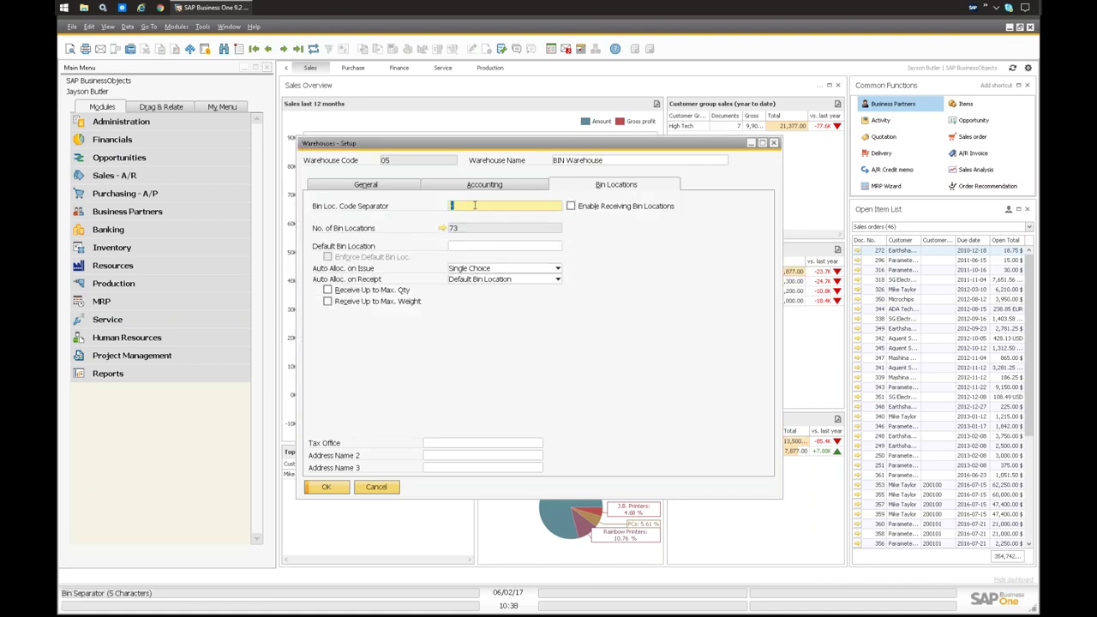
Step: Enable receiving bin locations on the BIN Warehouse to view the receipt options, and disable the setting again
{"action": "left_click", "coordinate": [479, 249]}
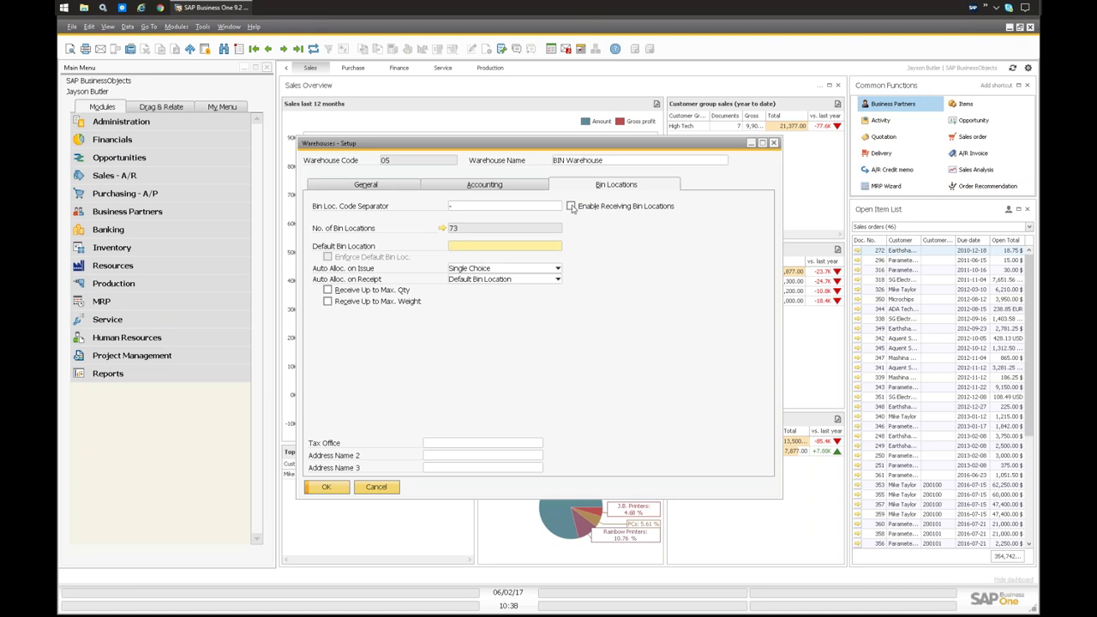
{"action": "left_click", "coordinate": [571, 207]}
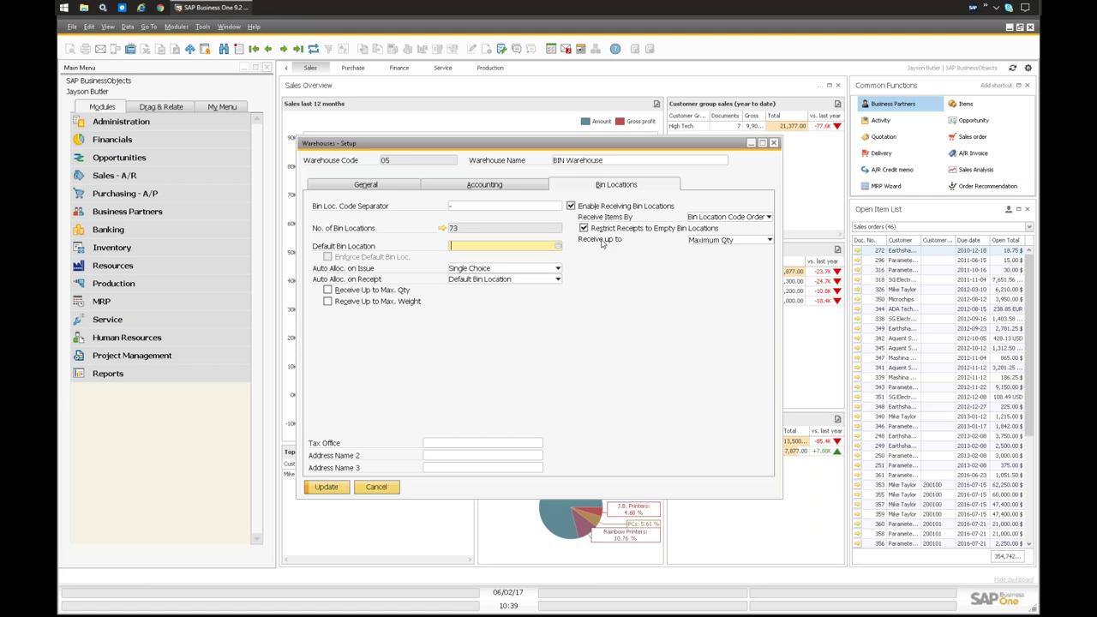
{"action": "left_click", "coordinate": [572, 206]}
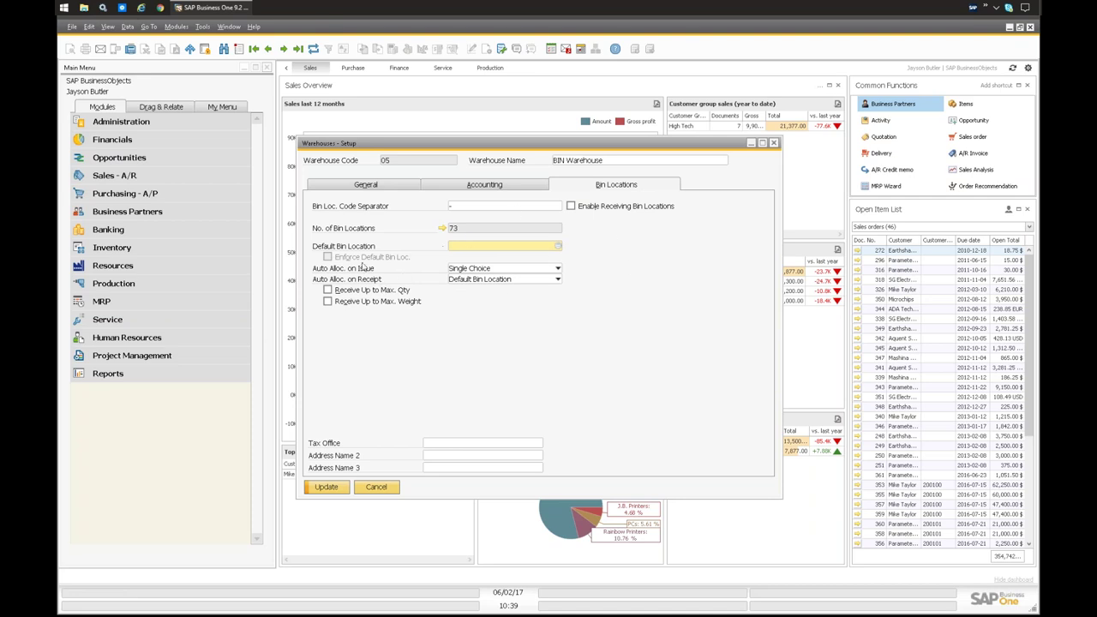
Step: Review the available automatic allocation methods on issue for the BIN Warehouse and close its setup without saving
{"action": "left_click", "coordinate": [460, 271]}
{"action": "left_click", "coordinate": [460, 271]}
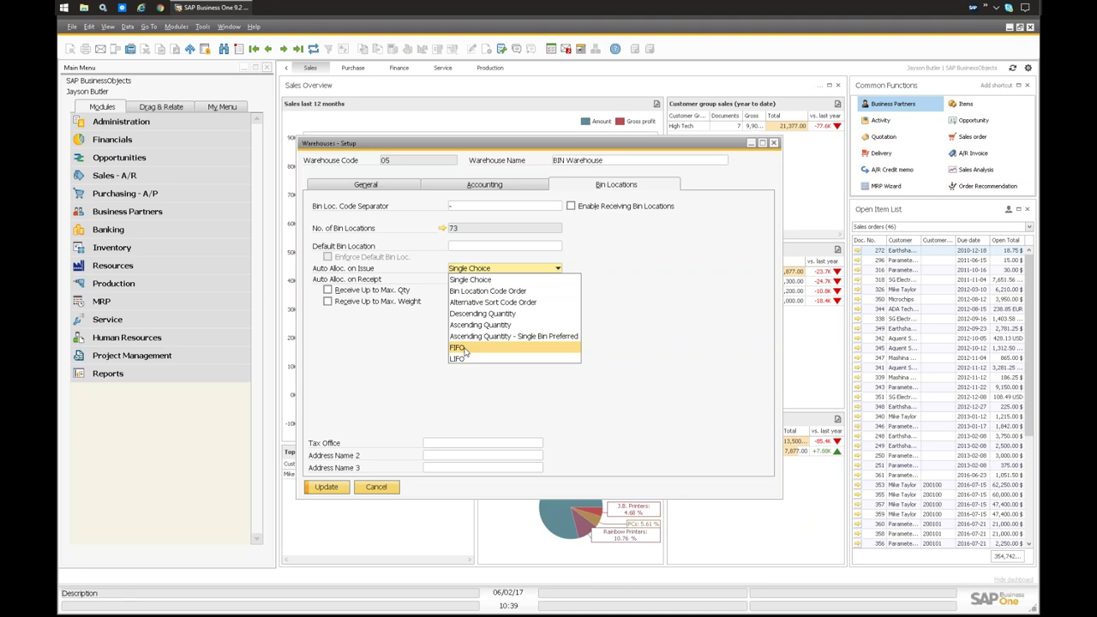
{"action": "left_click", "coordinate": [651, 258]}
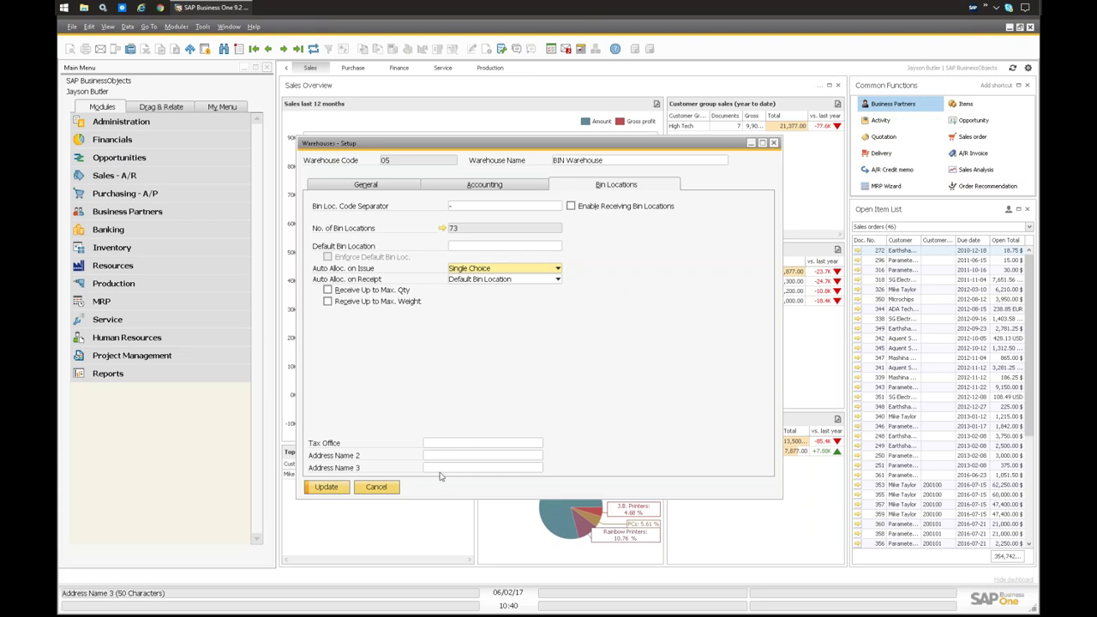
{"action": "left_click", "coordinate": [389, 490]}
{"action": "left_click", "coordinate": [377, 487]}
Step: Open the bin location field activation settings from the inventory setup in the administration module
{"action": "left_click", "coordinate": [101, 121]}
{"action": "left_click", "coordinate": [113, 194]}
{"action": "left_click", "coordinate": [133, 321]}
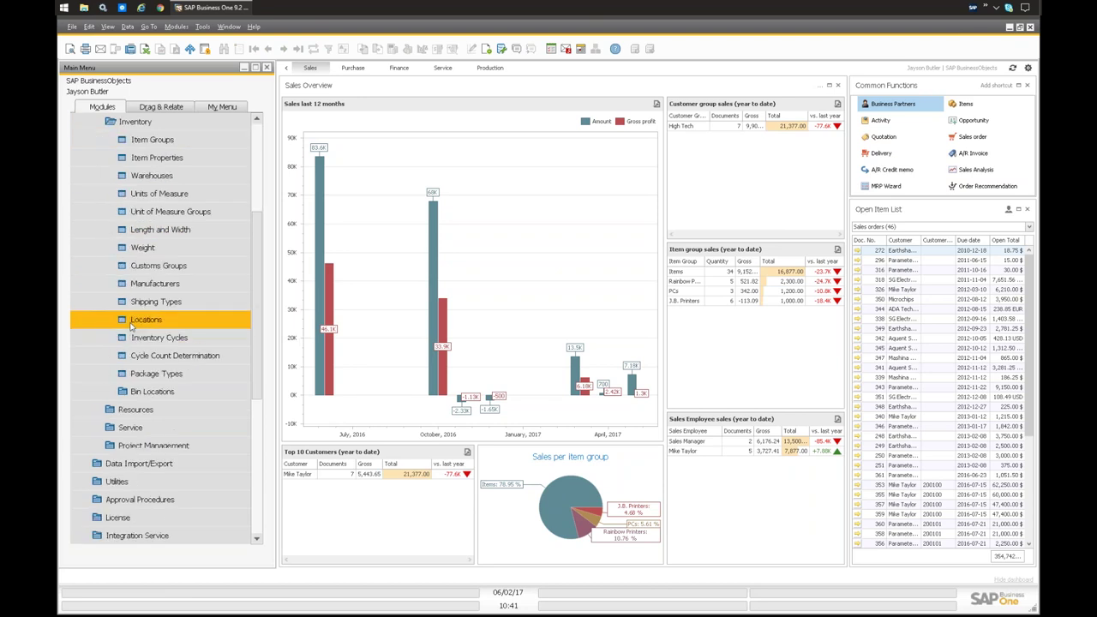
{"action": "left_click", "coordinate": [151, 391]}
{"action": "left_click", "coordinate": [188, 410]}
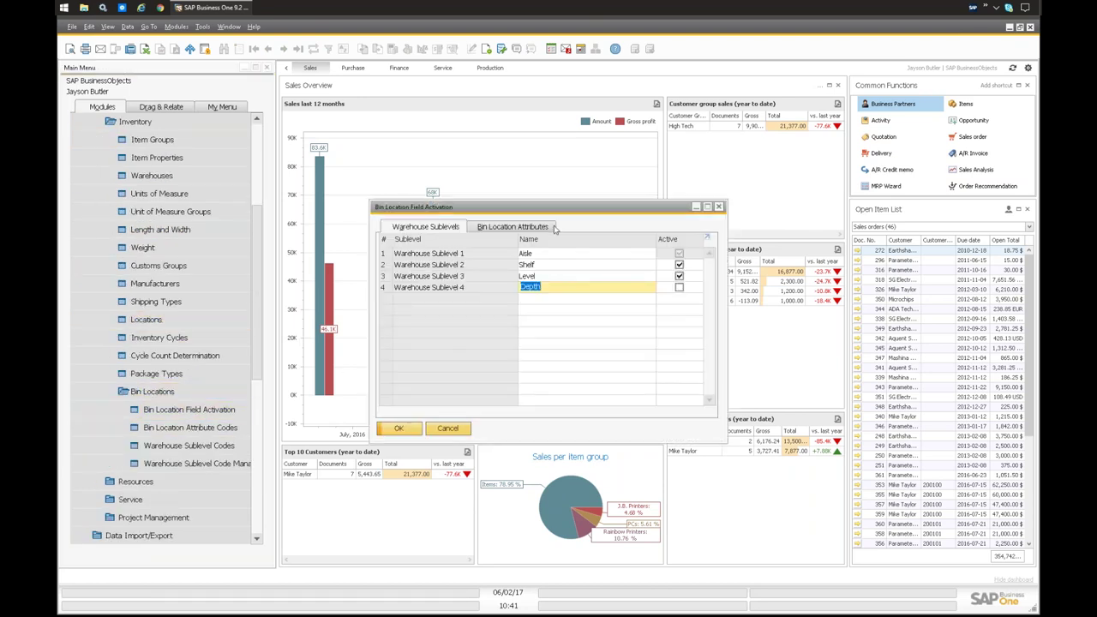
{"action": "left_click_drag", "start_coordinate": [563, 211], "coordinate": [554, 206]}
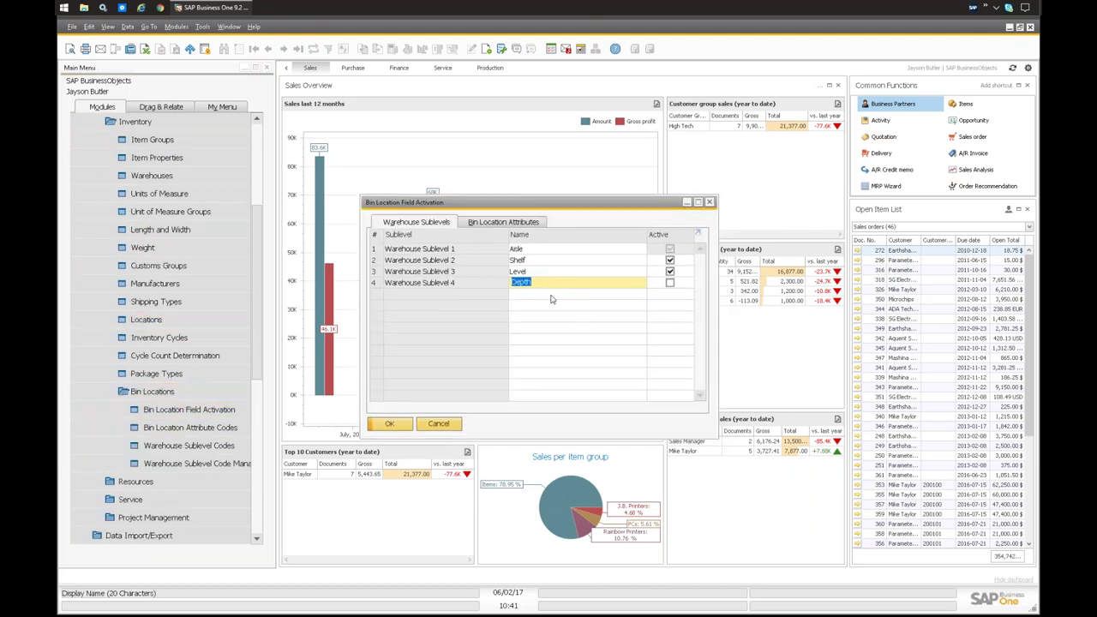
Step: Examine the names and activation of the warehouse sublevels and bin location attributes, and close the settings without changes
{"action": "left_click", "coordinate": [524, 249]}
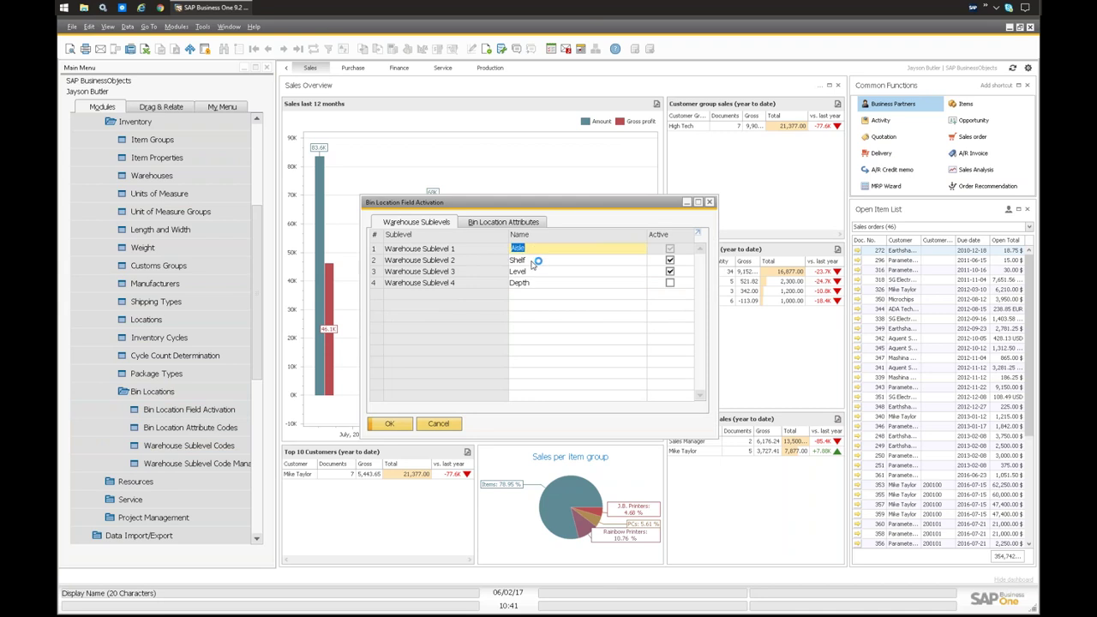
{"action": "left_click", "coordinate": [532, 260]}
{"action": "left_click", "coordinate": [531, 270]}
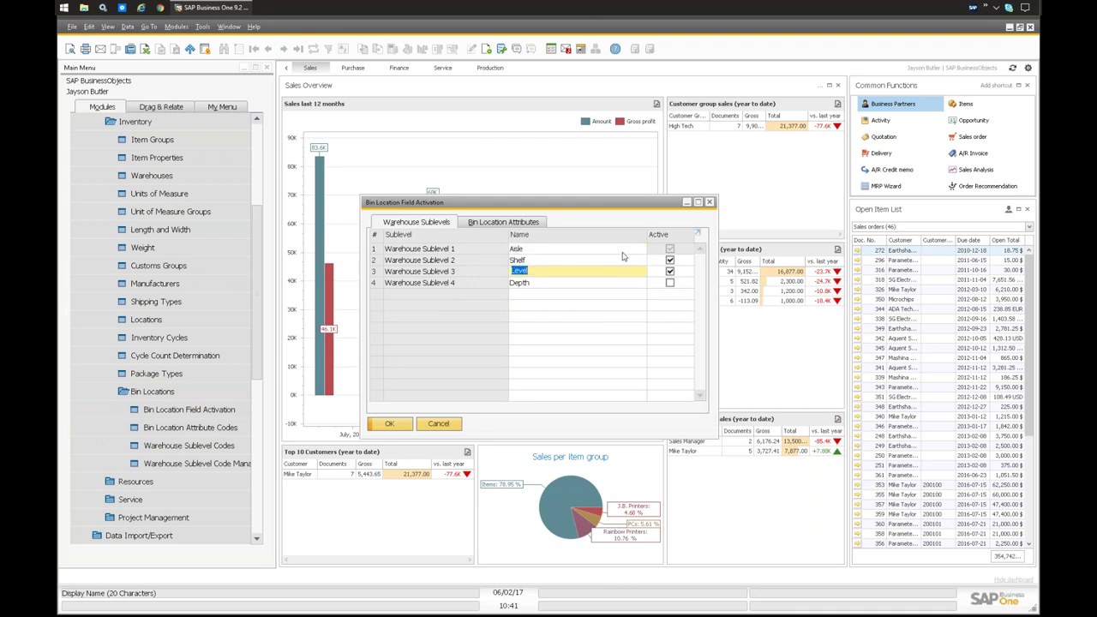
{"action": "left_click", "coordinate": [531, 251]}
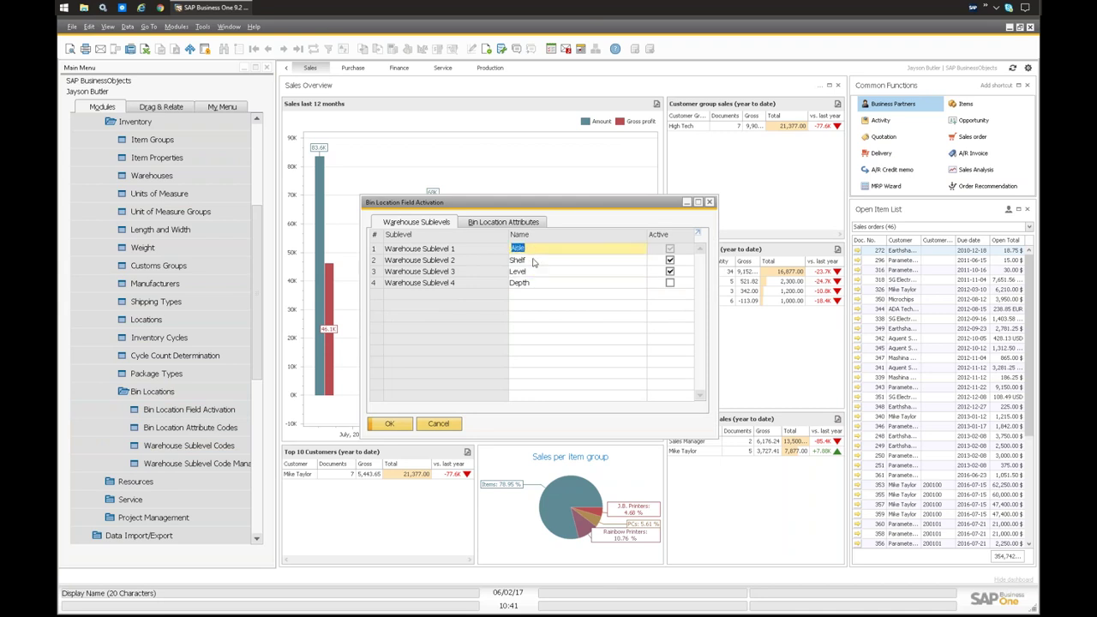
{"action": "left_click", "coordinate": [531, 261]}
{"action": "left_click", "coordinate": [532, 271]}
{"action": "key", "text": "Down"}
{"action": "key", "text": "Down"}
{"action": "key", "text": "Down"}
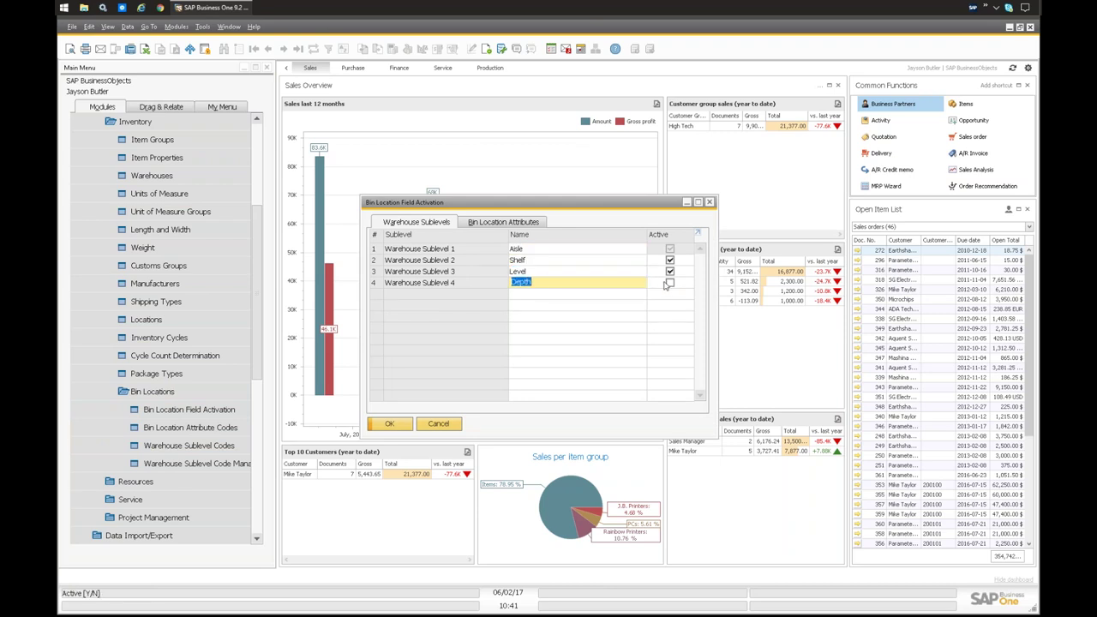
{"action": "left_click", "coordinate": [522, 272]}
{"action": "key", "text": "Up"}
{"action": "key", "text": "Up"}
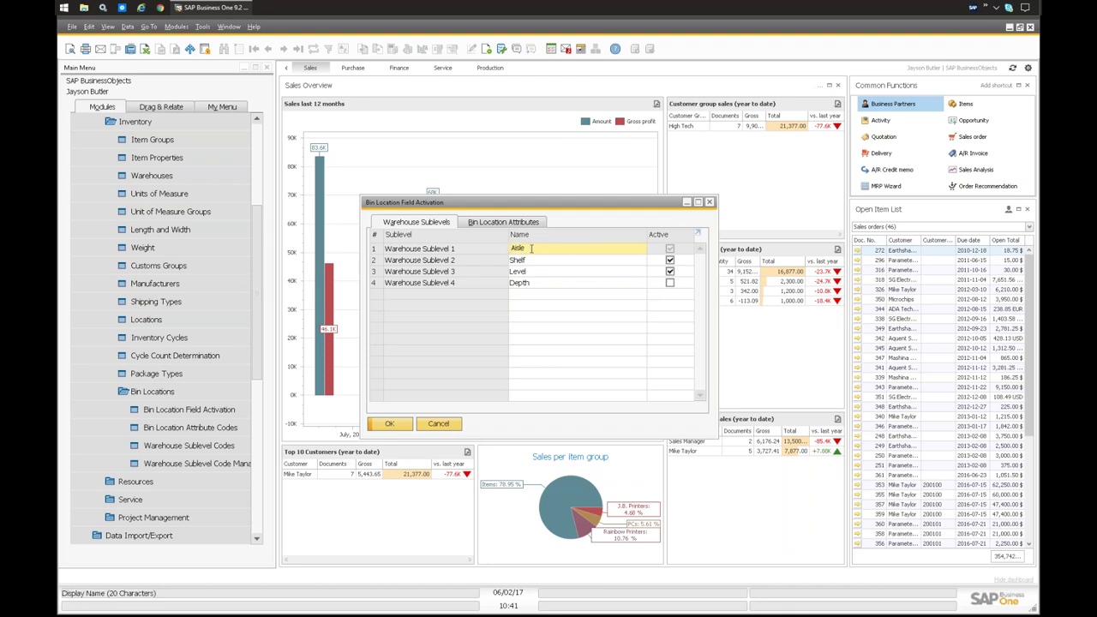
{"action": "key", "text": "Down"}
{"action": "key", "text": "Down"}
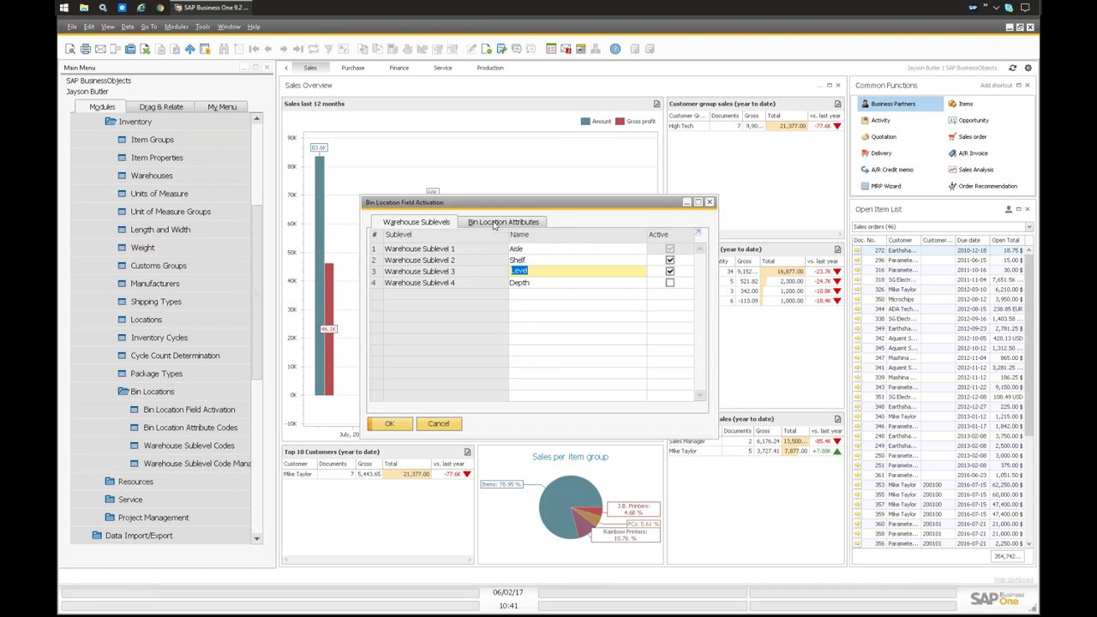
{"action": "left_click", "coordinate": [495, 222]}
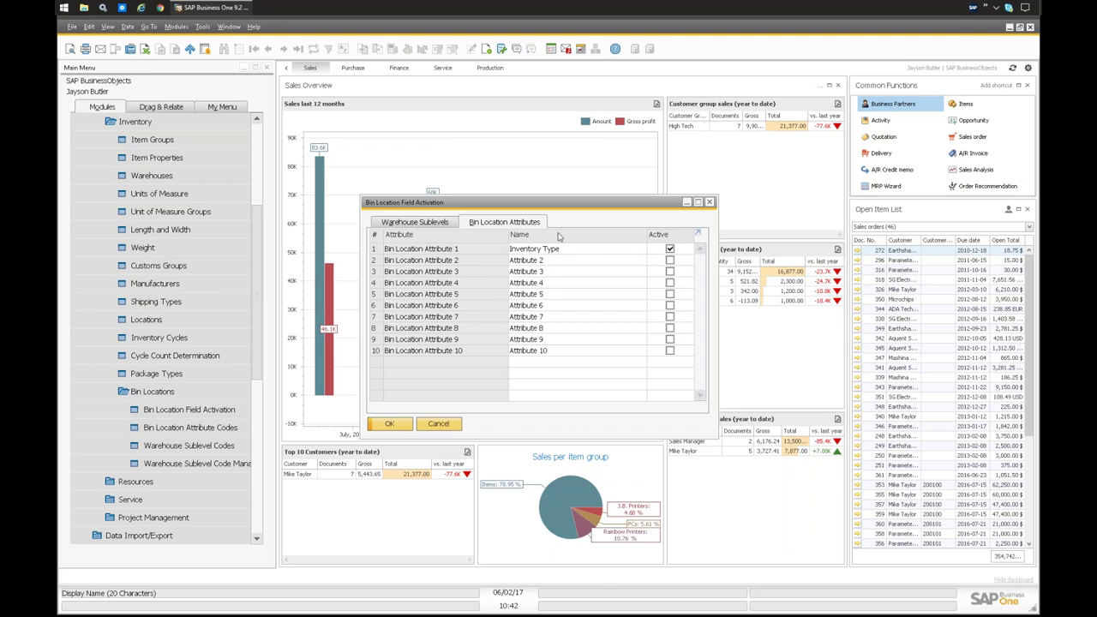
{"action": "left_click", "coordinate": [438, 423]}
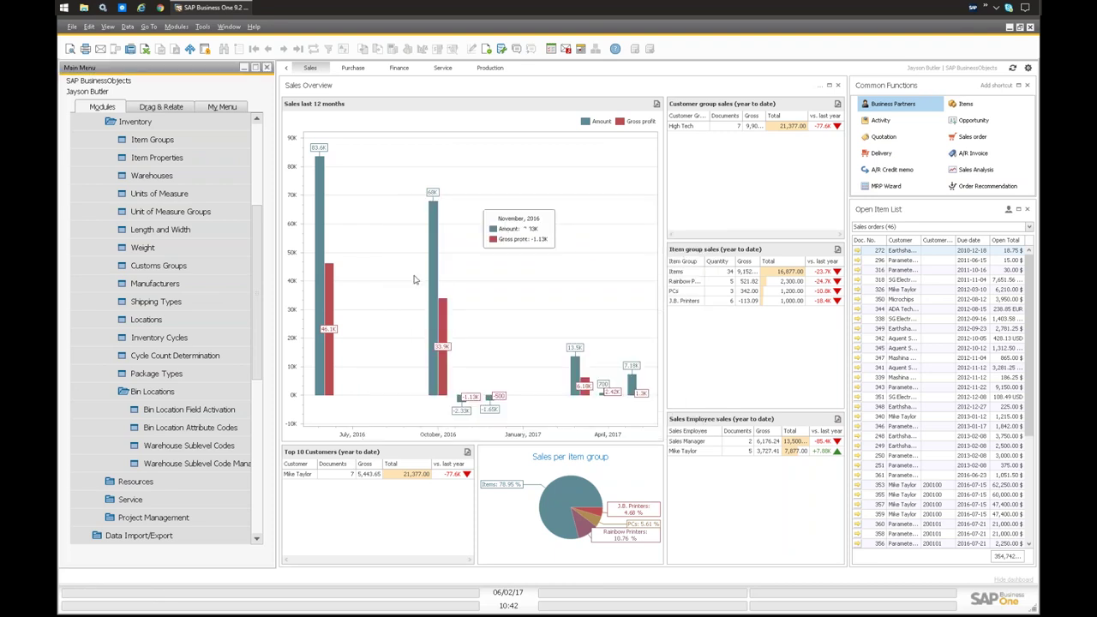
Step: Review the bin location attribute codes defined for the Inventory Type attribute and close their setup without changes
{"action": "left_click", "coordinate": [195, 431]}
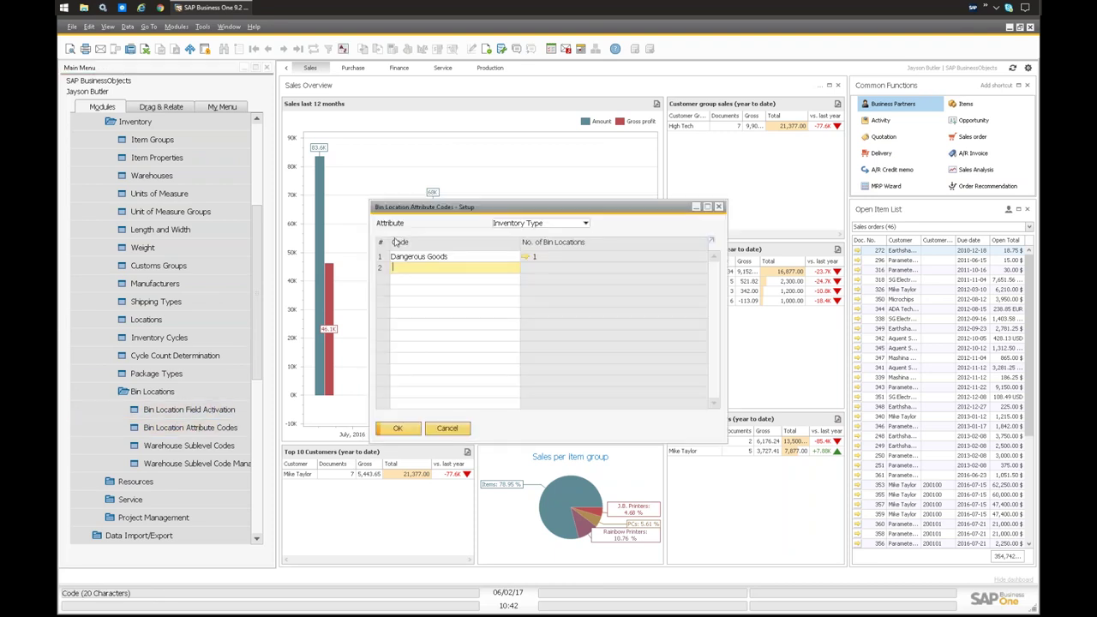
{"action": "left_click", "coordinate": [522, 224]}
{"action": "left_click", "coordinate": [521, 233]}
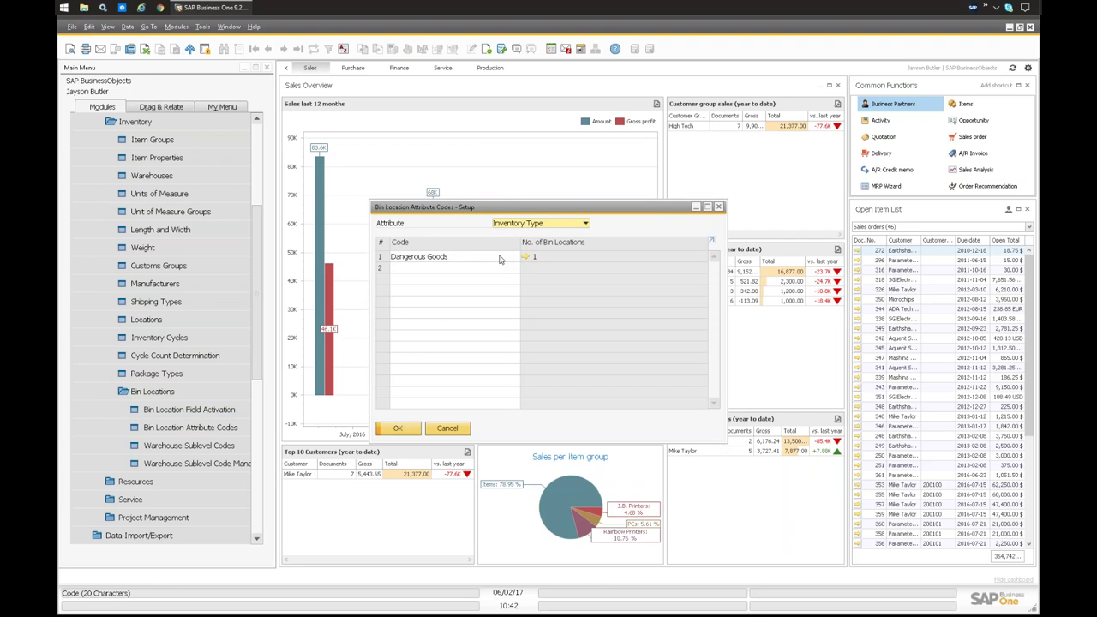
{"action": "left_click", "coordinate": [454, 258]}
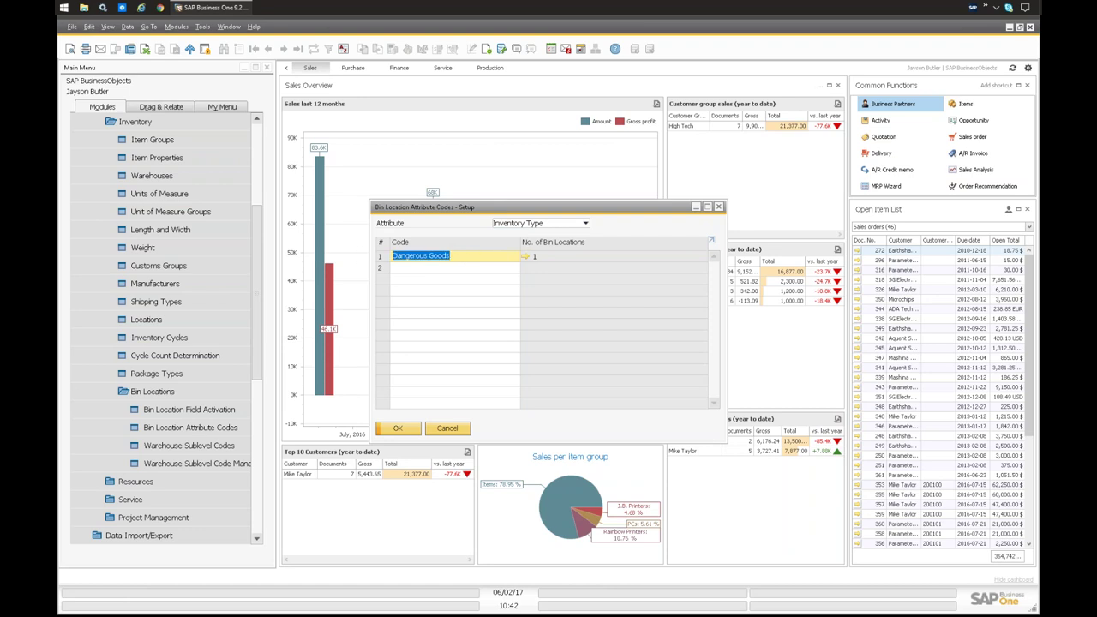
{"action": "left_click", "coordinate": [464, 259]}
{"action": "left_click", "coordinate": [447, 428]}
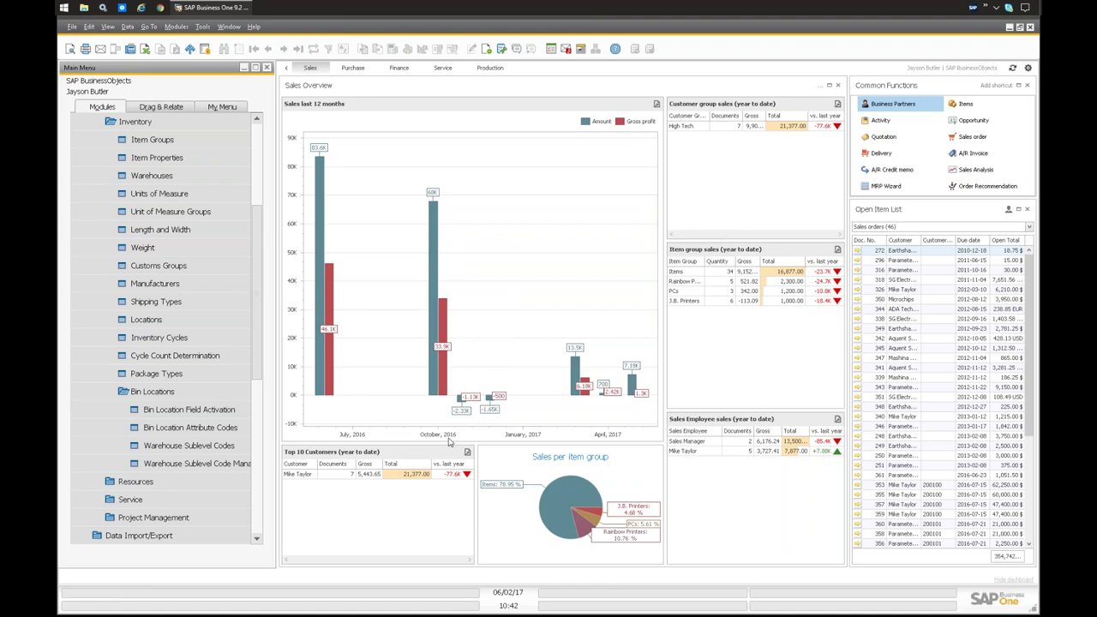
Step: Open the warehouse sublevel codes setup and examine the selectable sublevels and the codes and descriptions defined for Aisle
{"action": "left_click", "coordinate": [184, 446]}
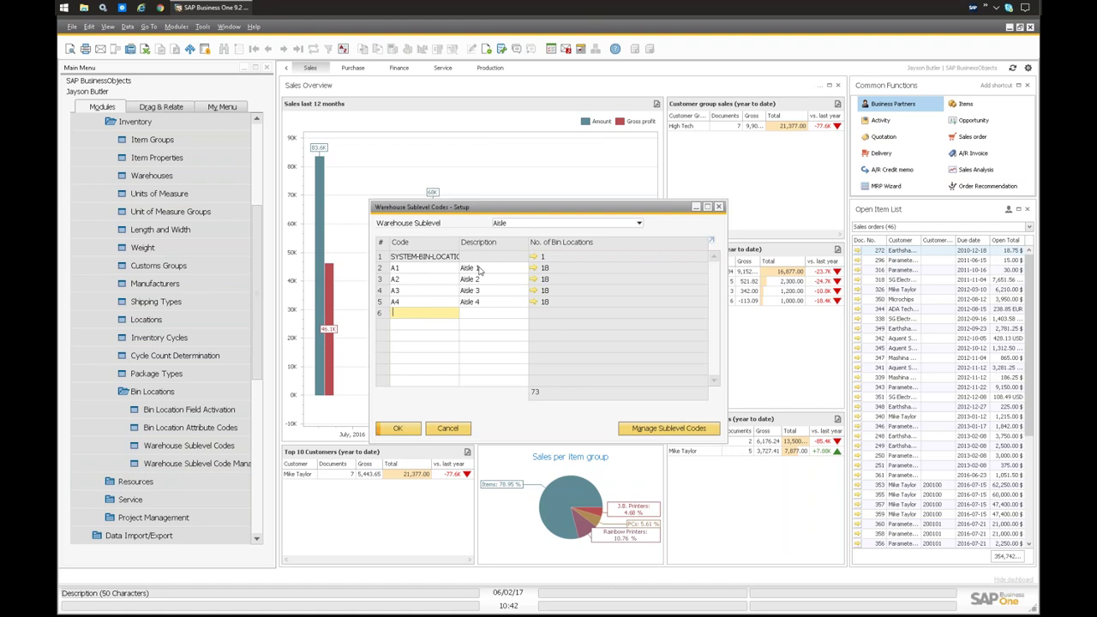
{"action": "left_click", "coordinate": [498, 224]}
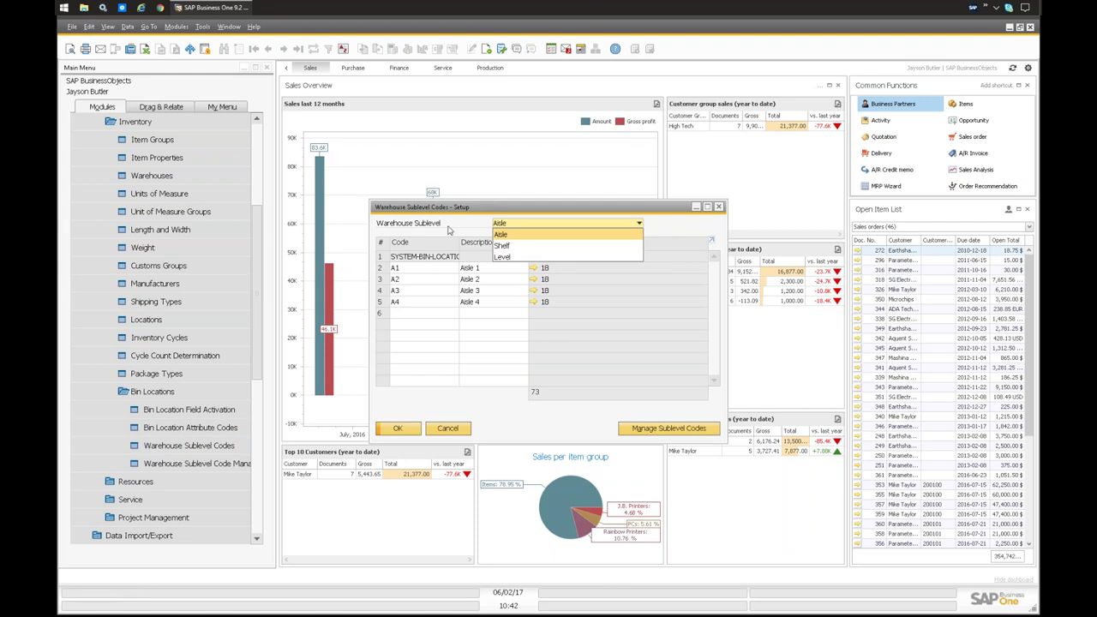
{"action": "left_click", "coordinate": [407, 329]}
{"action": "left_click", "coordinate": [407, 267]}
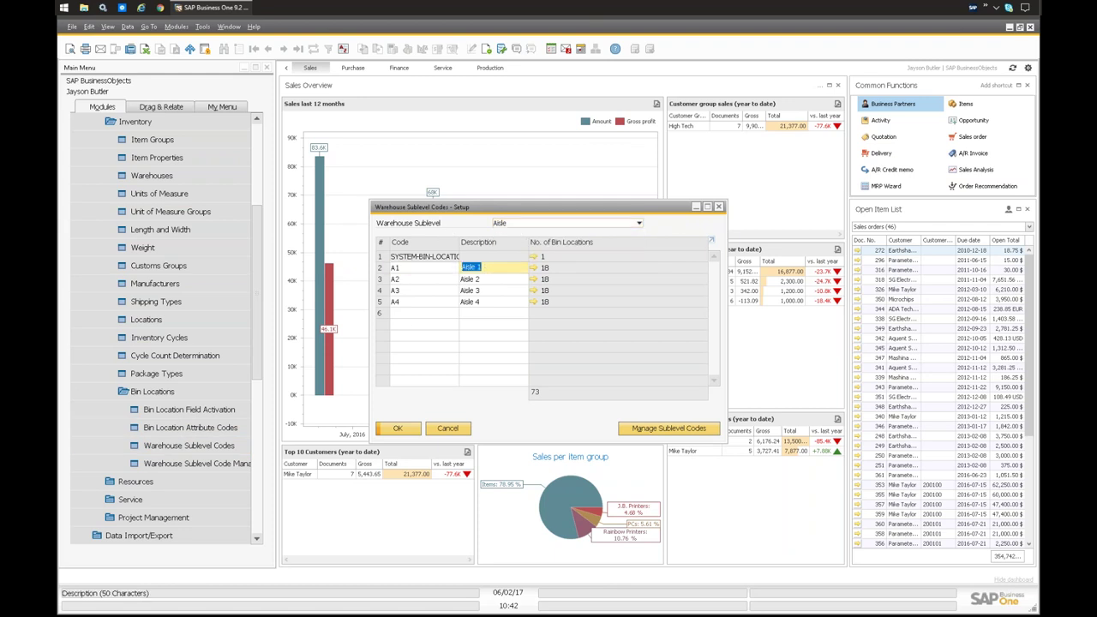
{"action": "left_click", "coordinate": [410, 279]}
{"action": "key", "text": "Tab"}
{"action": "key", "text": "Tab"}
{"action": "key", "text": "Tab"}
{"action": "key", "text": "Tab"}
{"action": "key", "text": "Tab"}
{"action": "key", "text": "Tab"}
{"action": "key", "text": "Tab"}
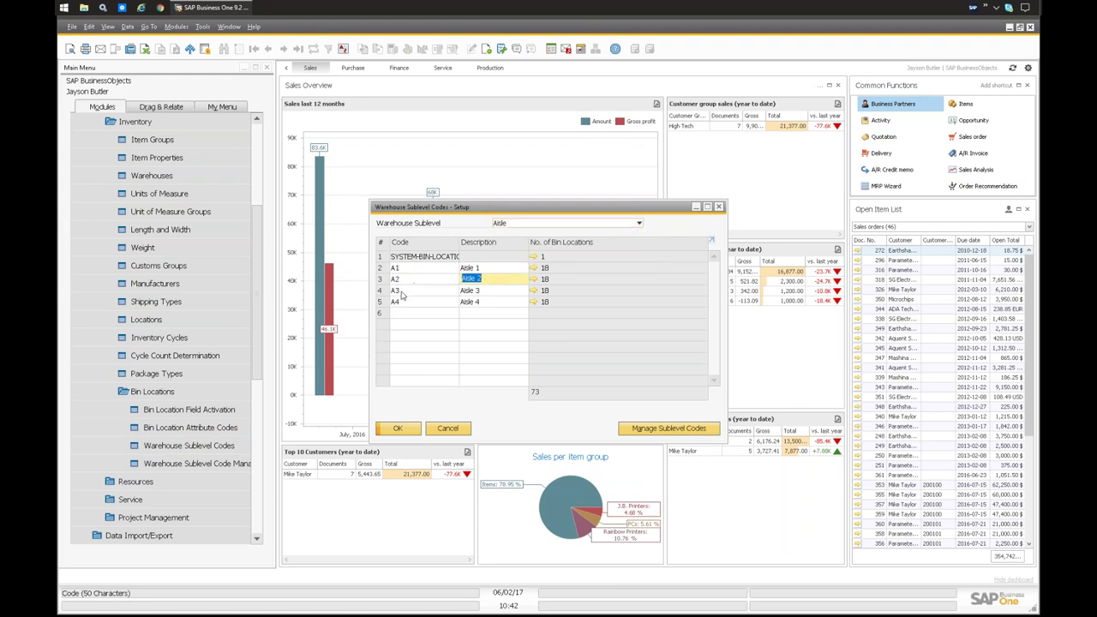
{"action": "left_click", "coordinate": [498, 303]}
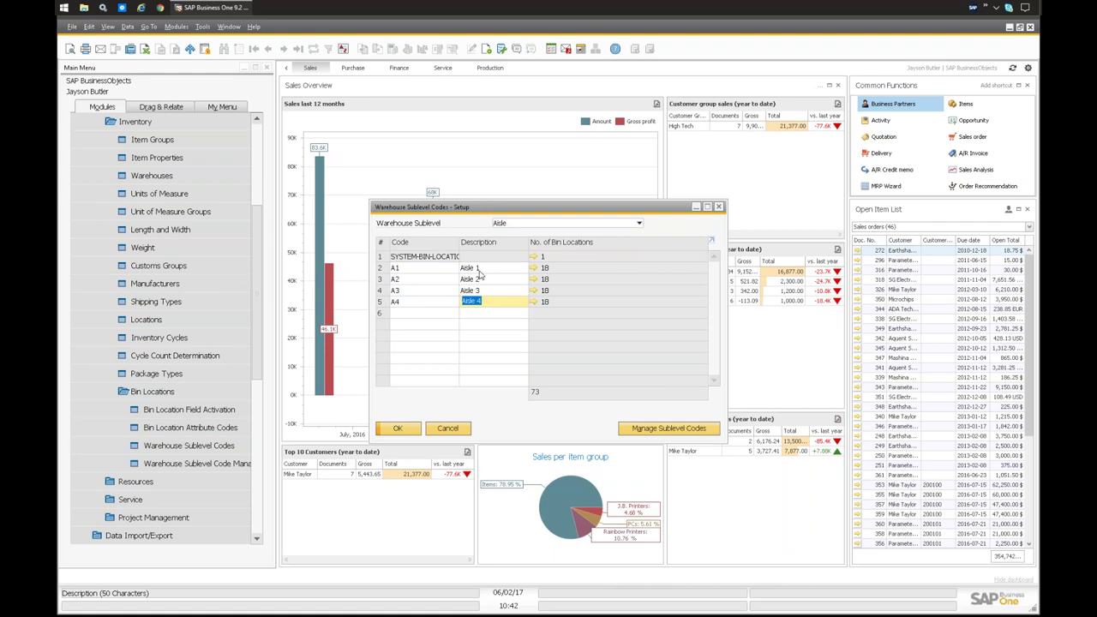
Step: Review the warehouse sublevel codes and descriptions defined for Shelf and Level, and close the setup without changes
{"action": "left_click", "coordinate": [502, 223]}
{"action": "left_click", "coordinate": [506, 245]}
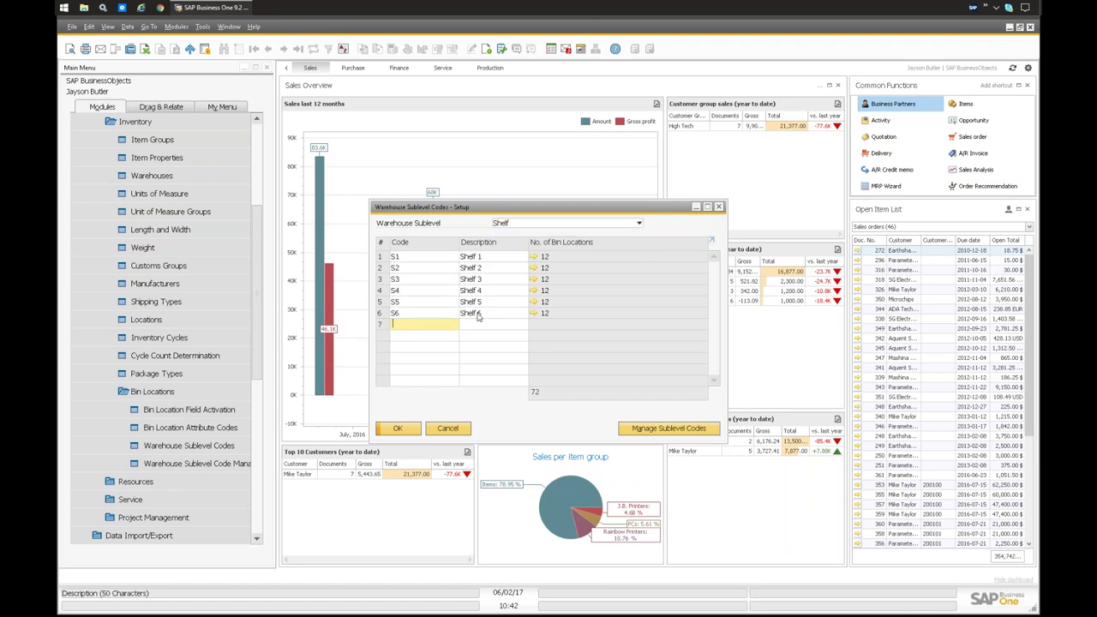
{"action": "left_click", "coordinate": [521, 224]}
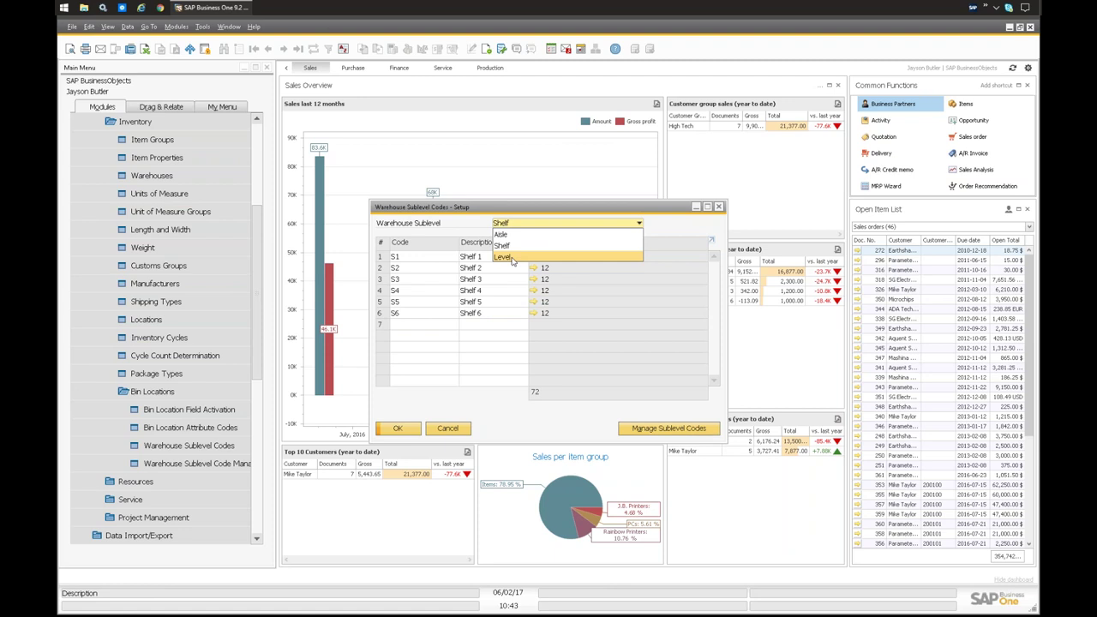
{"action": "left_click", "coordinate": [506, 257]}
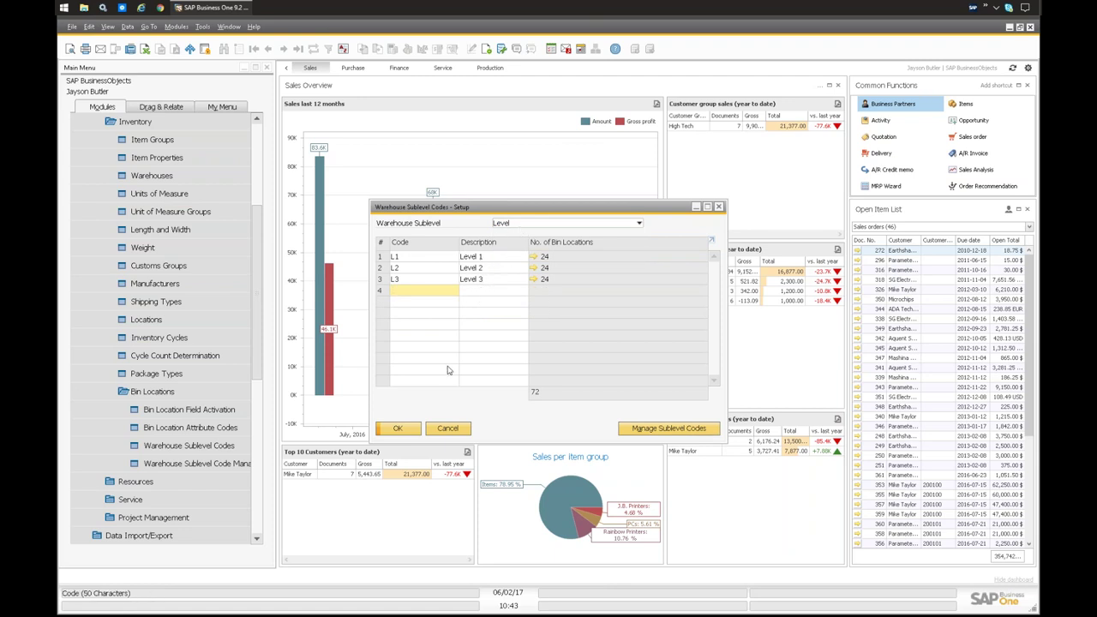
{"action": "left_click", "coordinate": [448, 428]}
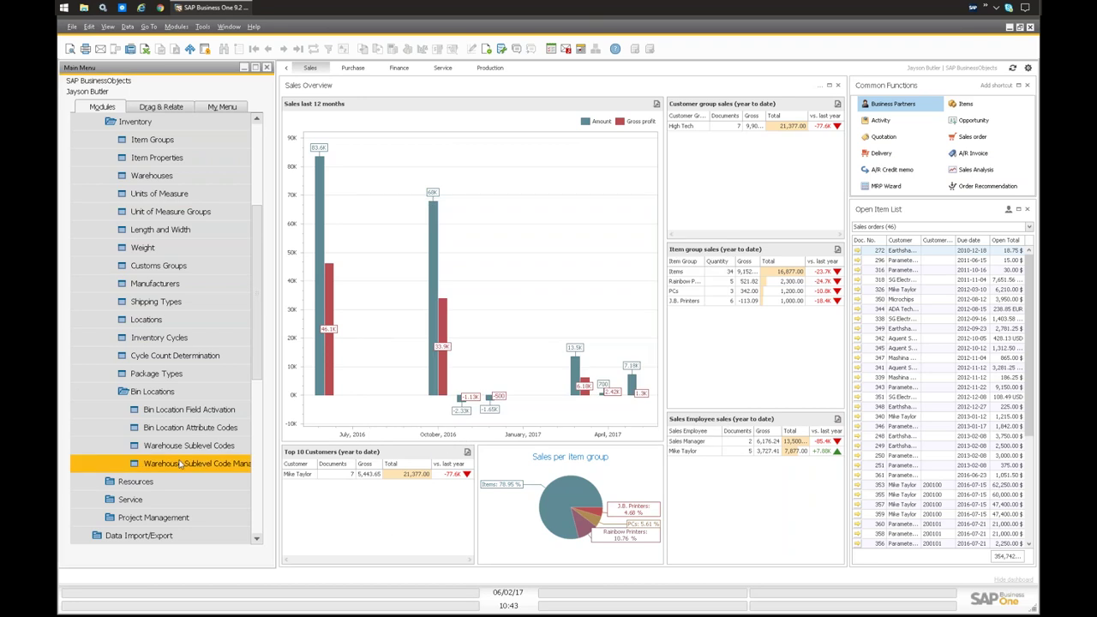
Step: Examine the code segment types and selectable sublevels in Warehouse Sublevel Code Management, and close it without generating codes
{"action": "left_click", "coordinate": [180, 463]}
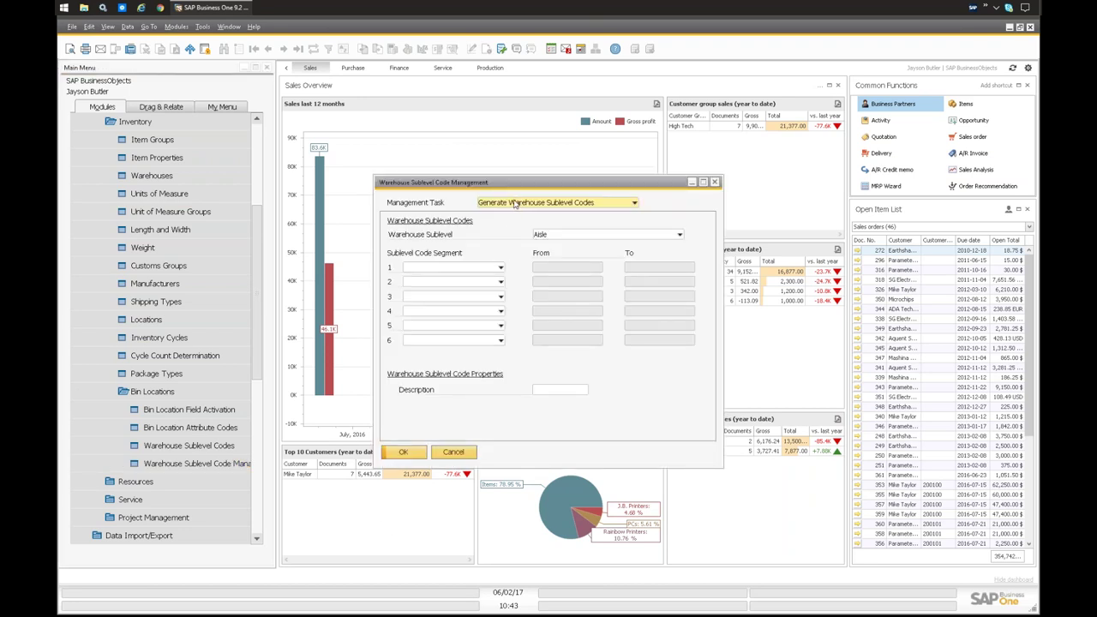
{"action": "left_click", "coordinate": [480, 270]}
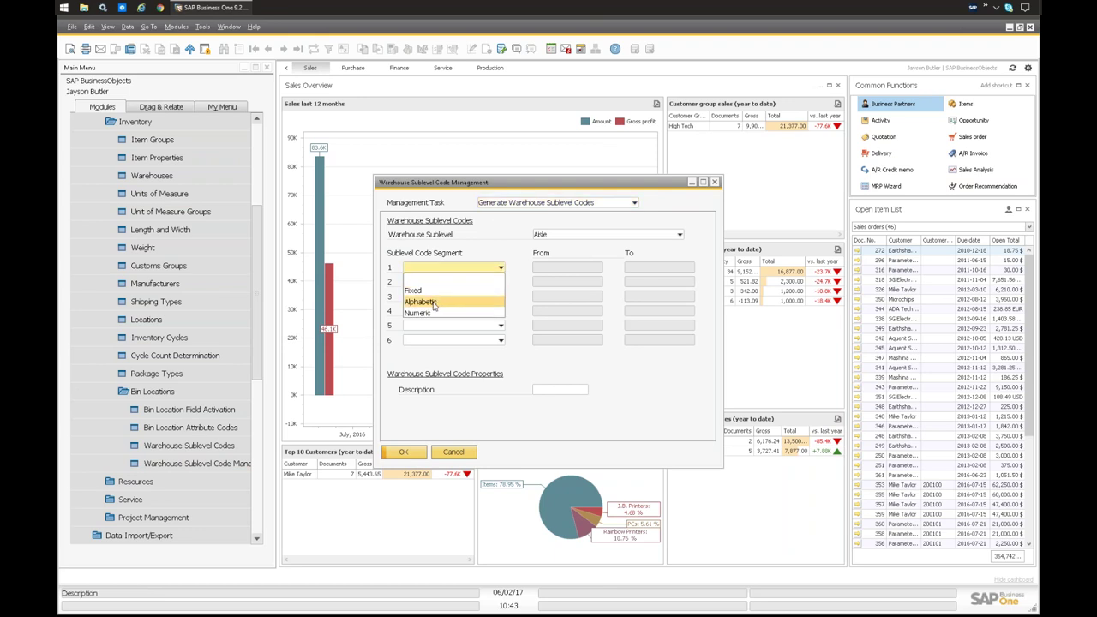
{"action": "left_click", "coordinate": [534, 203]}
{"action": "left_click", "coordinate": [543, 235]}
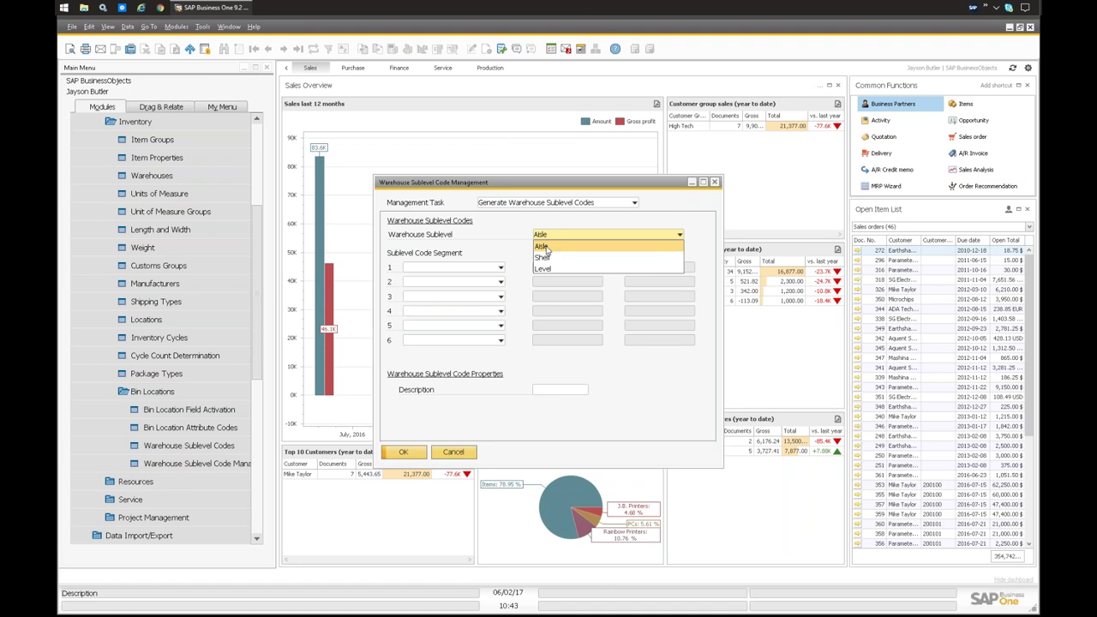
{"action": "left_click", "coordinate": [544, 246]}
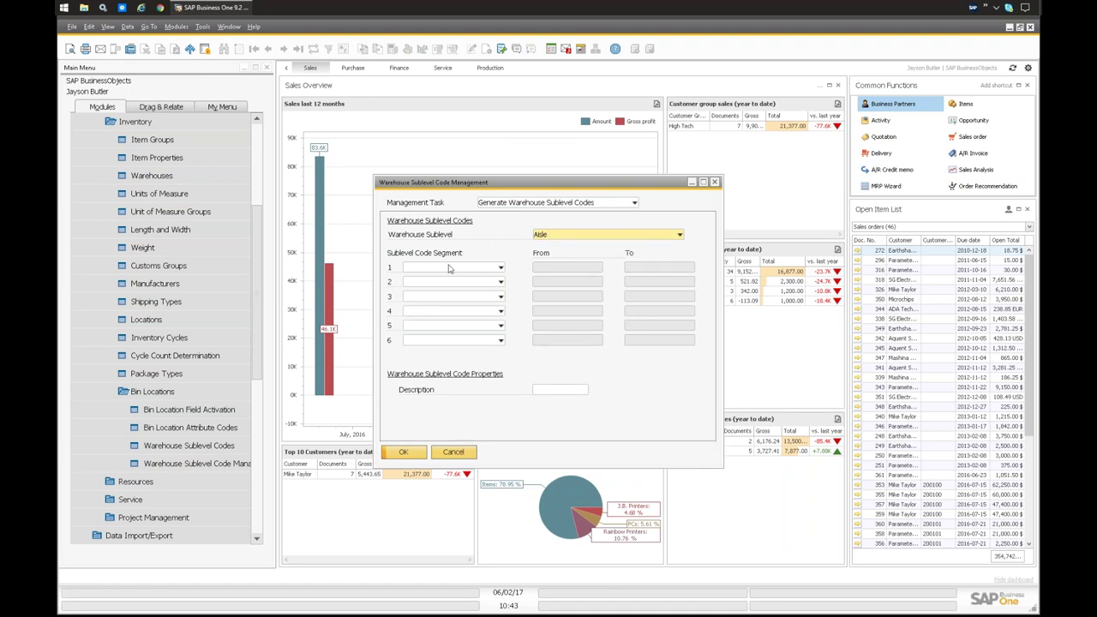
{"action": "left_click", "coordinate": [543, 235]}
{"action": "left_click", "coordinate": [545, 259]}
{"action": "left_click", "coordinate": [547, 237]}
{"action": "left_click", "coordinate": [548, 267]}
{"action": "left_click", "coordinate": [469, 453]}
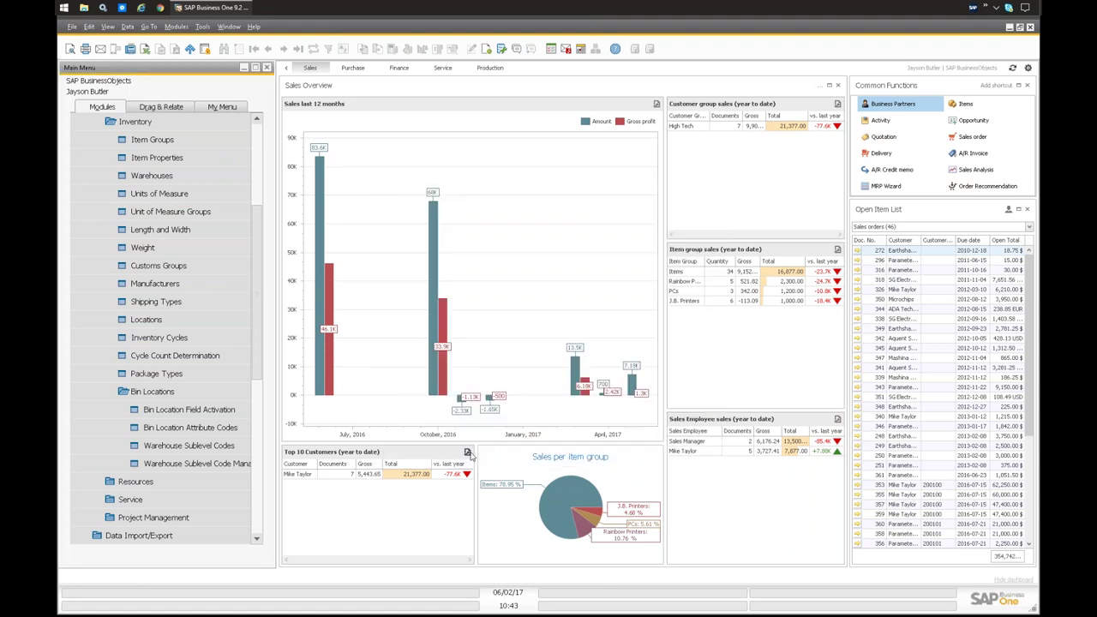
Step: Reopen the warehouse sublevel codes setup, compare the codes for Shelf, Level and Aisle, and close it without changes
{"action": "left_click", "coordinate": [183, 433]}
{"action": "left_click", "coordinate": [445, 430]}
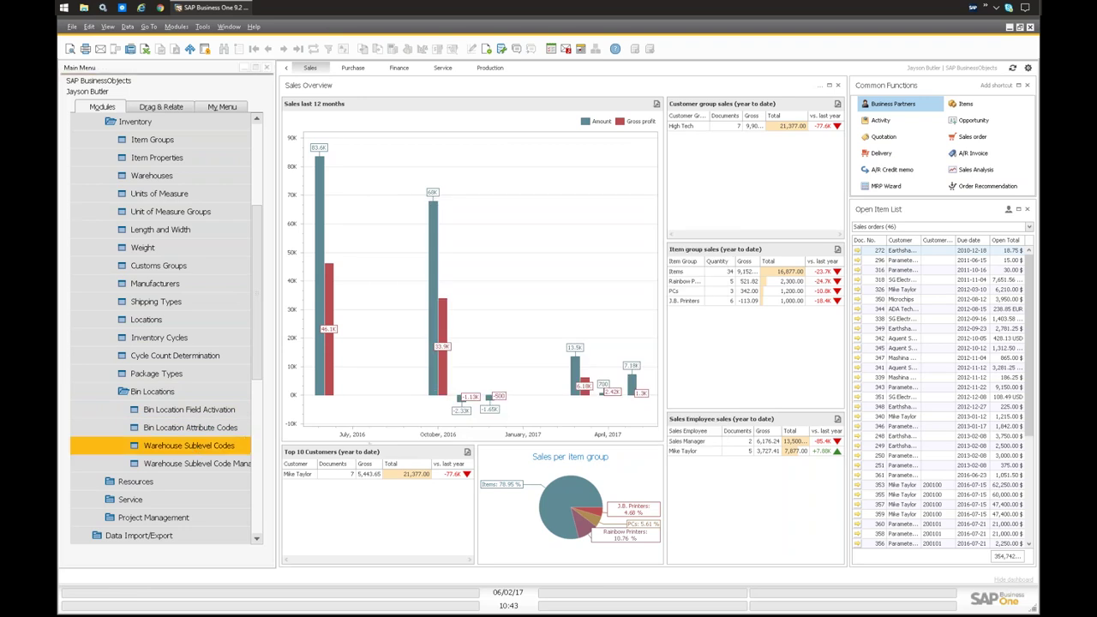
{"action": "left_click", "coordinate": [188, 446]}
{"action": "left_click", "coordinate": [511, 223]}
{"action": "left_click", "coordinate": [512, 247]}
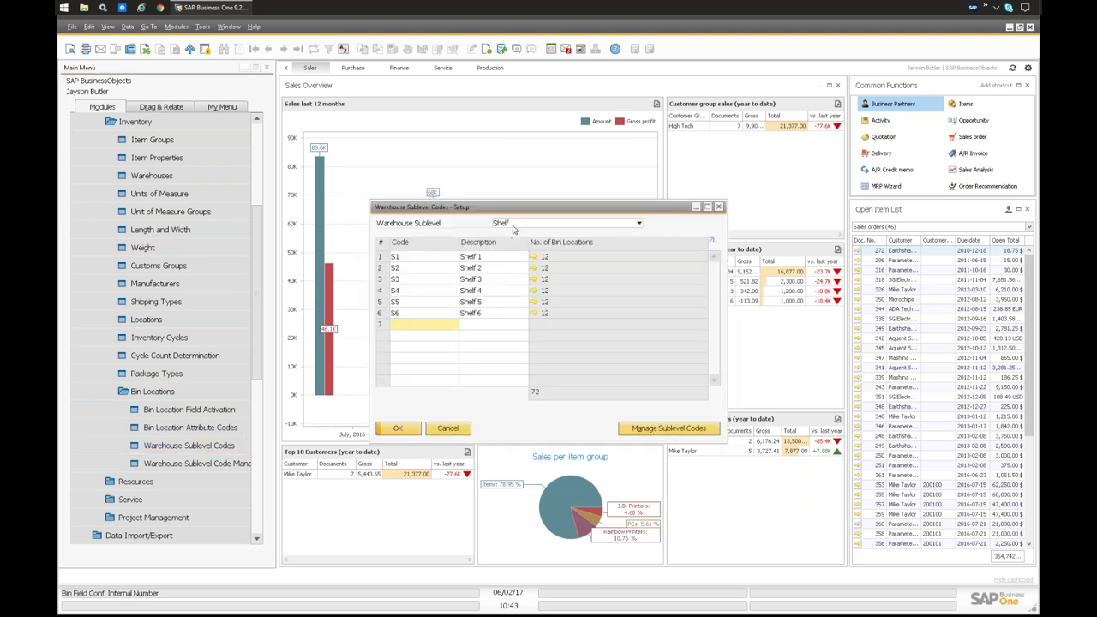
{"action": "left_click", "coordinate": [514, 224]}
{"action": "left_click", "coordinate": [505, 256]}
{"action": "left_click", "coordinate": [513, 225]}
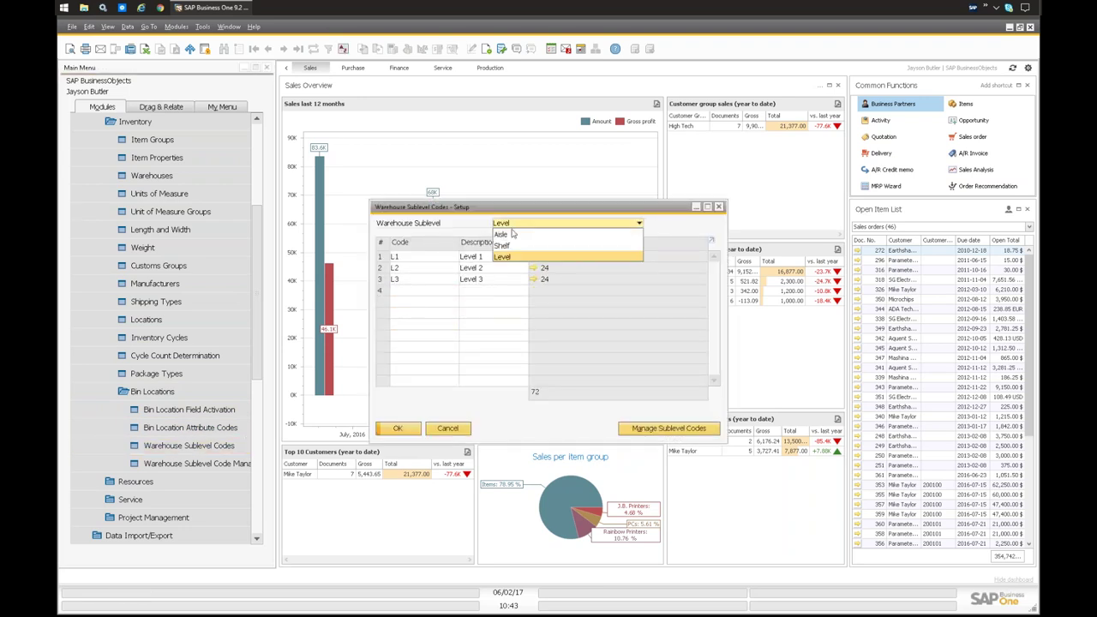
{"action": "left_click", "coordinate": [501, 234]}
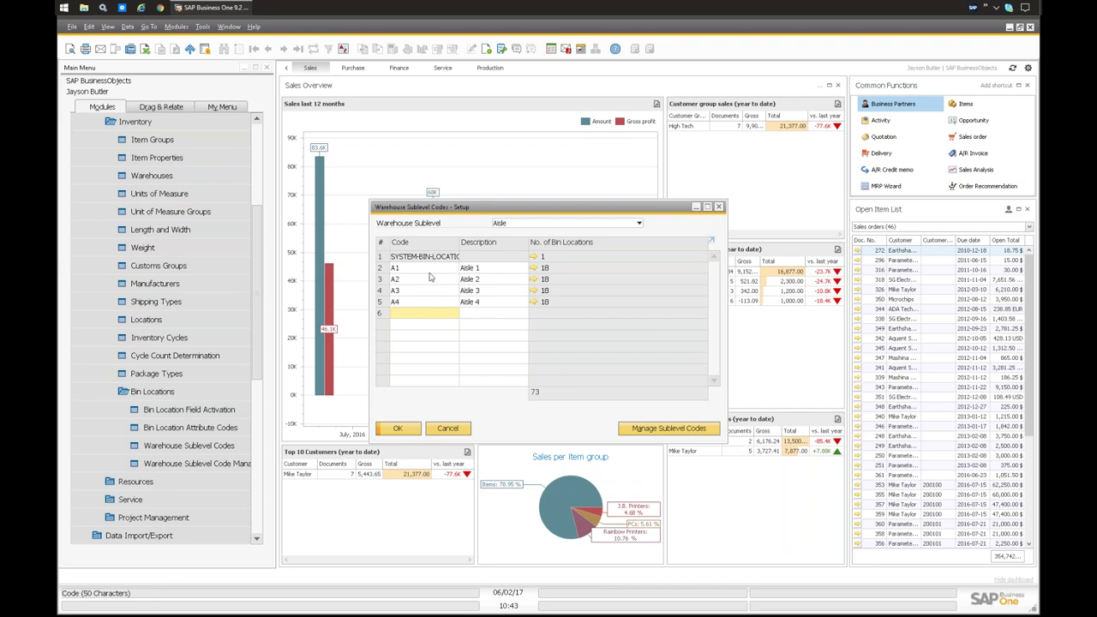
{"action": "left_click", "coordinate": [509, 225]}
{"action": "left_click", "coordinate": [465, 234]}
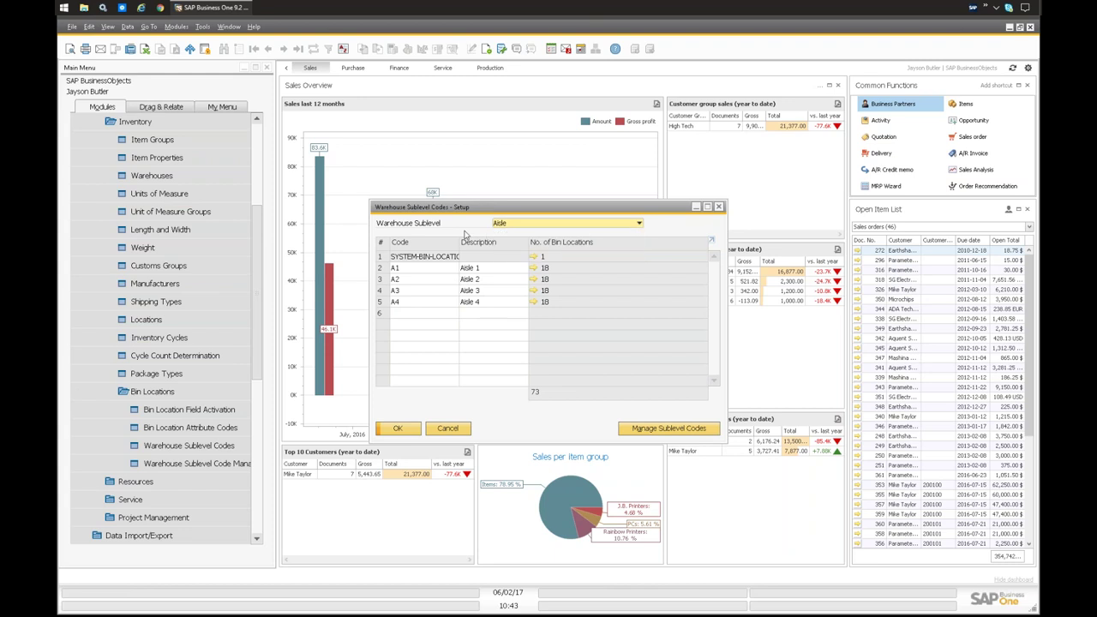
{"action": "left_click", "coordinate": [447, 428]}
Step: Collapse the administration module and open Bin Location Management from the bin locations of the inventory module
{"action": "left_click", "coordinate": [153, 390]}
{"action": "left_click", "coordinate": [134, 122]}
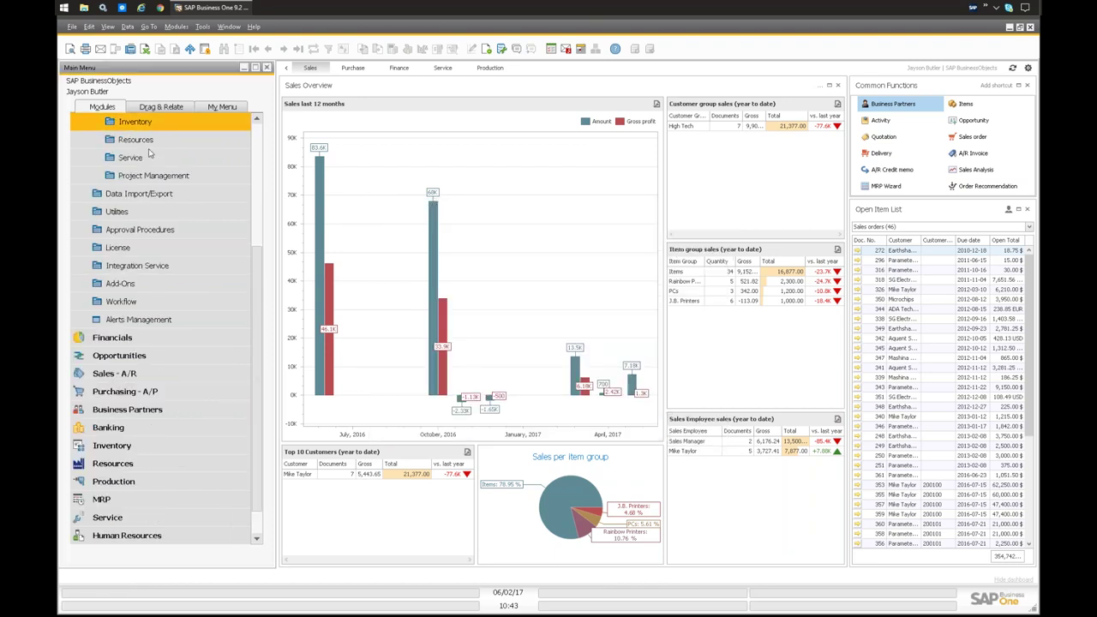
{"action": "scroll", "coordinate": [262, 154], "scroll_direction": "up", "scroll_amount": 5}
{"action": "left_click", "coordinate": [120, 173]}
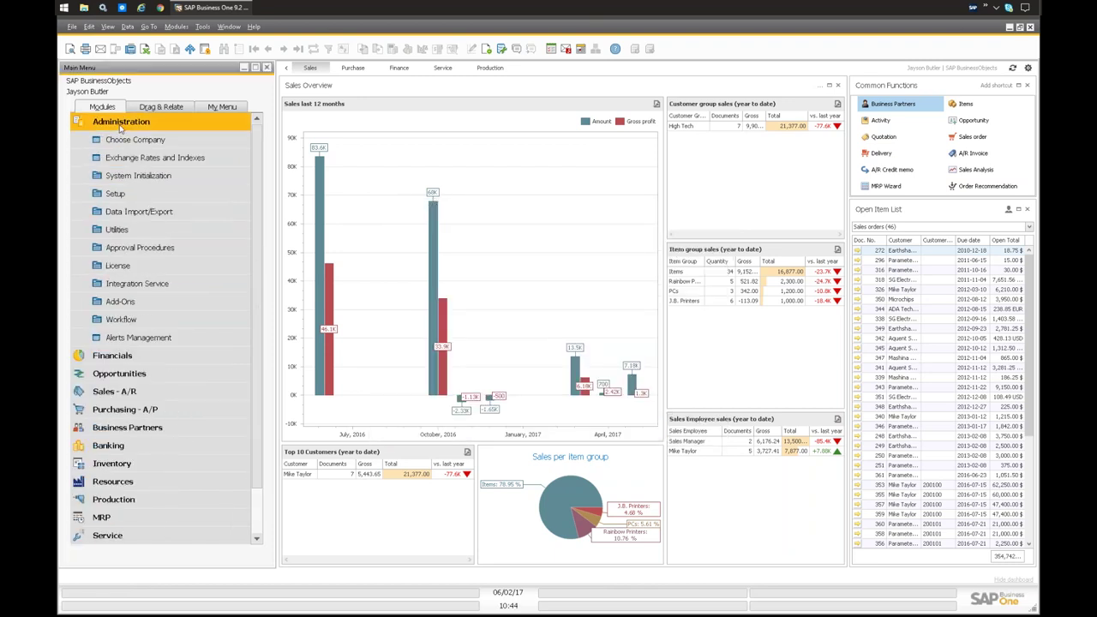
{"action": "left_click", "coordinate": [121, 122]}
{"action": "left_click", "coordinate": [111, 246]}
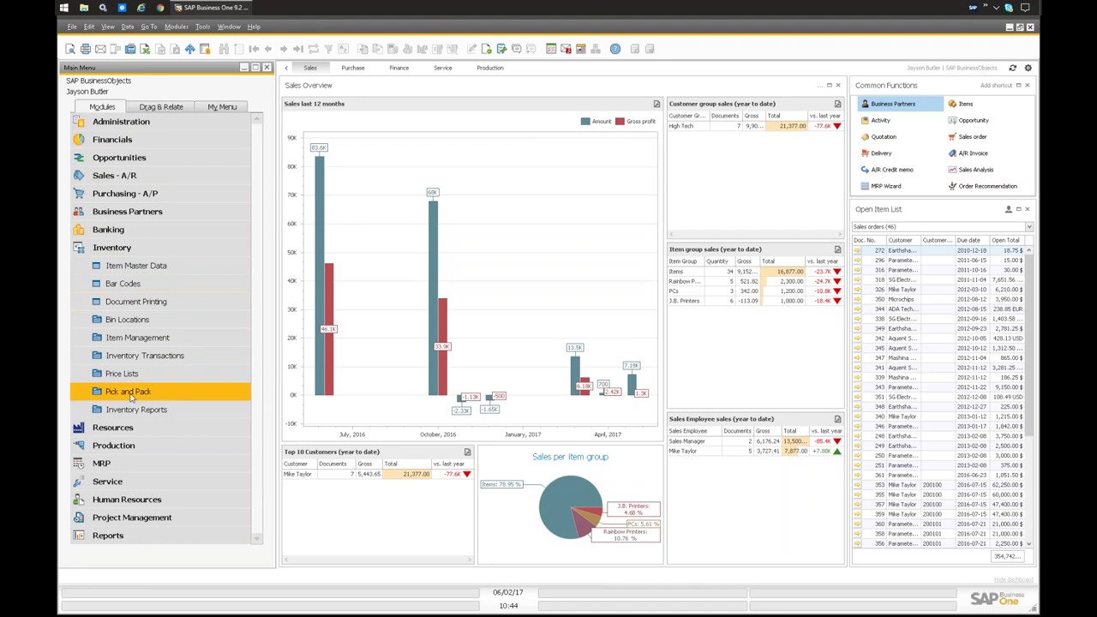
{"action": "left_click", "coordinate": [122, 319]}
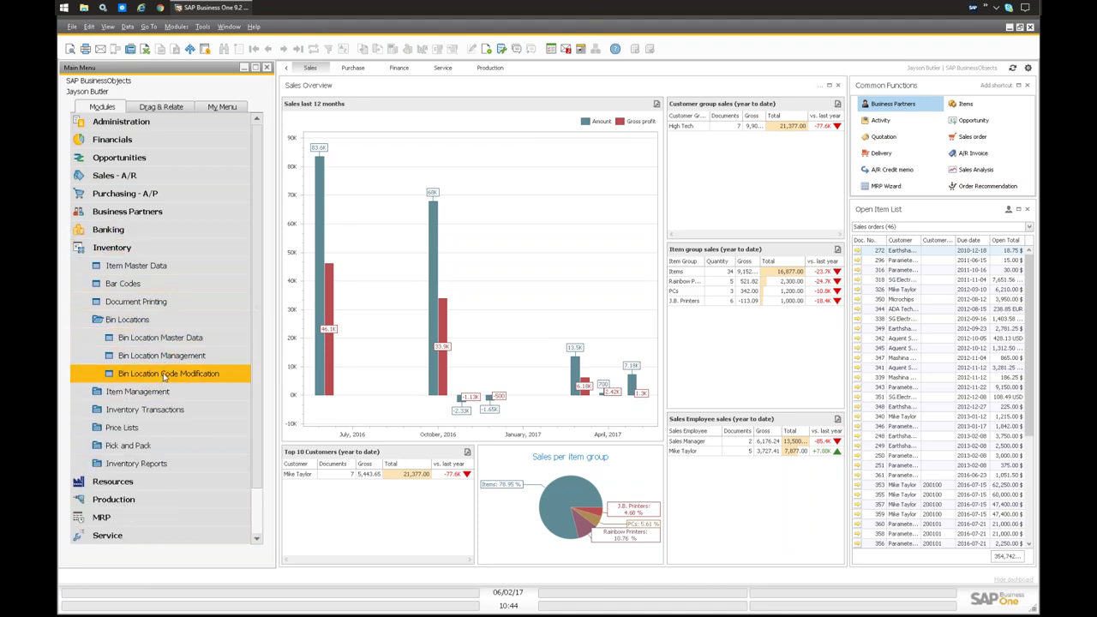
{"action": "left_click", "coordinate": [162, 356]}
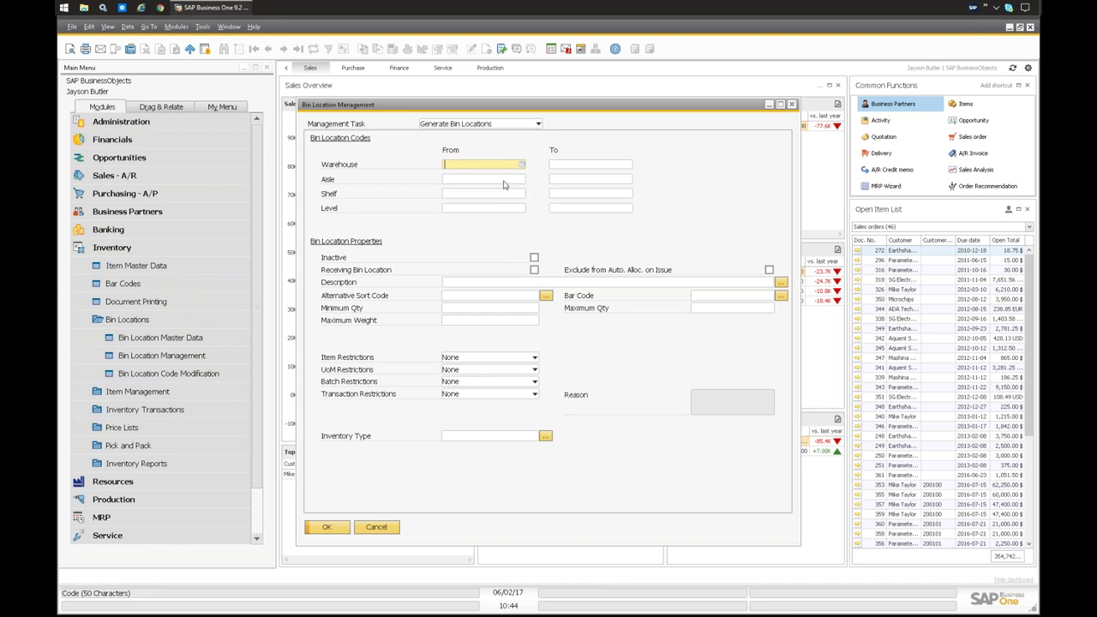
Step: For the Generate Bin Locations task, set the warehouse range from 05 to 05
{"action": "left_click_drag", "start_coordinate": [424, 108], "coordinate": [432, 108]}
{"action": "left_click", "coordinate": [472, 125]}
{"action": "left_click", "coordinate": [472, 130]}
{"action": "left_click", "coordinate": [502, 165]}
{"action": "left_click", "coordinate": [528, 164]}
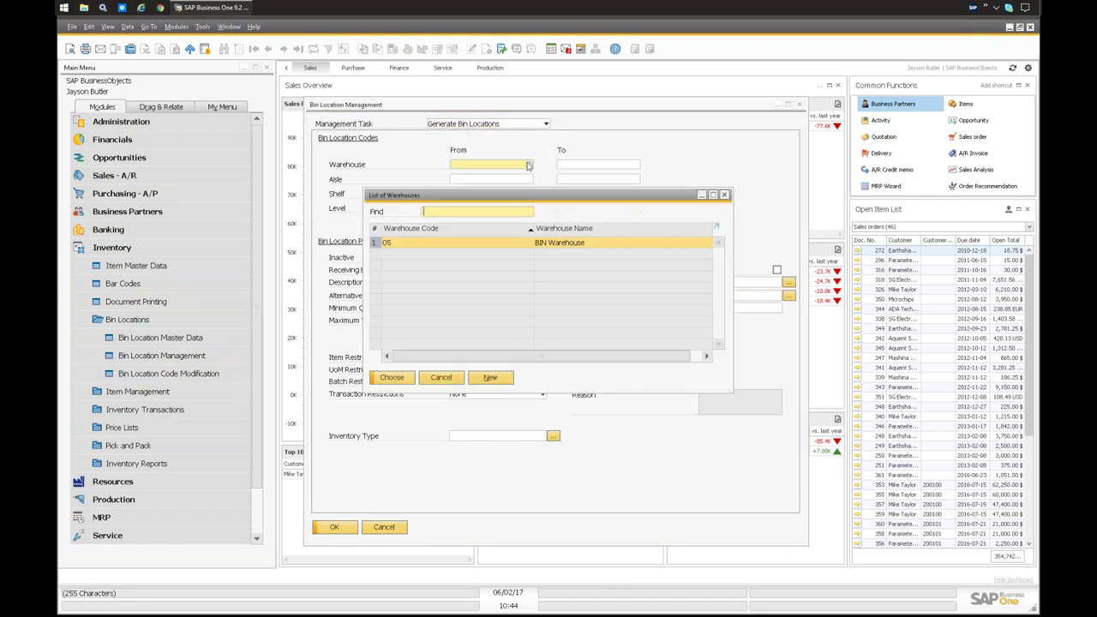
{"action": "double_click", "coordinate": [433, 242]}
{"action": "left_click", "coordinate": [617, 164]}
{"action": "type", "text": "05"}
{"action": "key", "text": "Tab"}
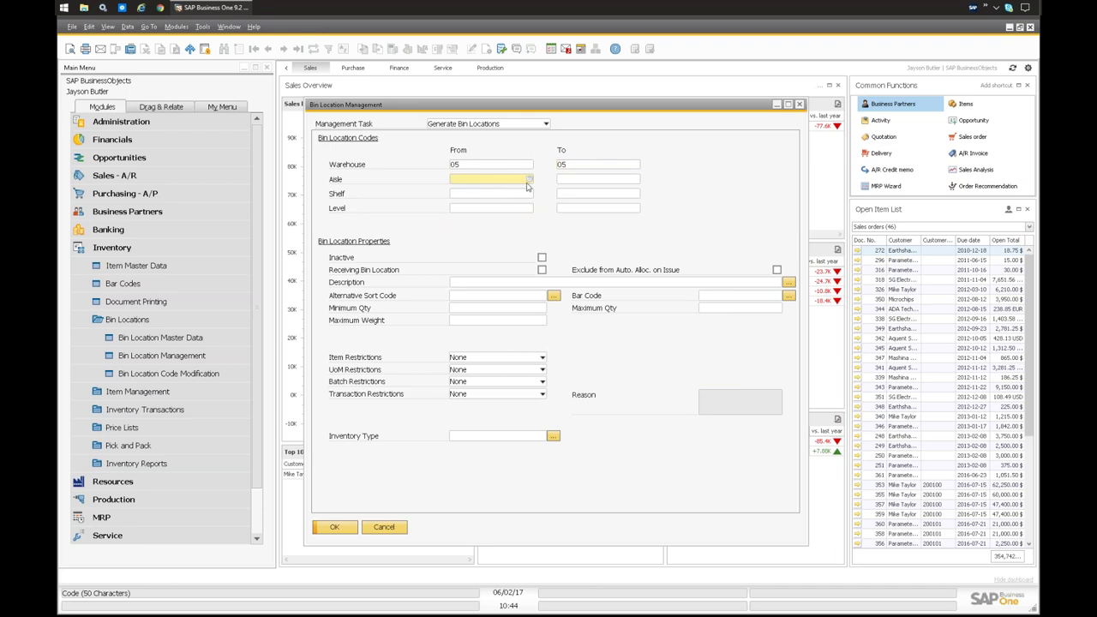
Step: Set the bin location code ranges to aisles A1 to A4 and shelves S1 to S6
{"action": "left_click", "coordinate": [528, 179]}
{"action": "double_click", "coordinate": [432, 274]}
{"action": "left_click", "coordinate": [636, 178]}
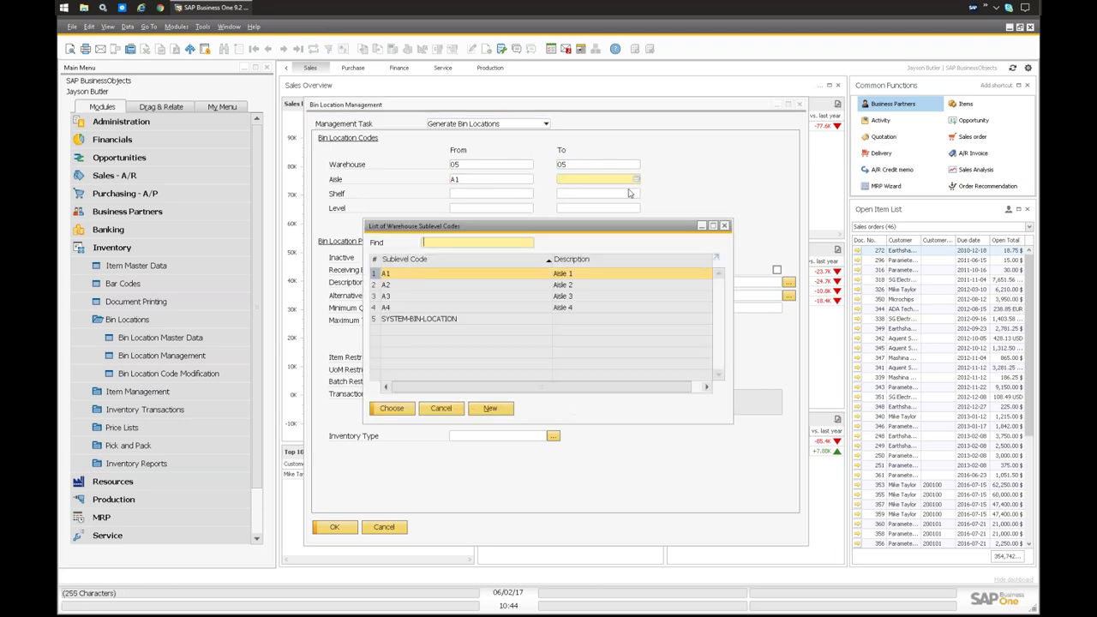
{"action": "double_click", "coordinate": [452, 306]}
{"action": "left_click", "coordinate": [529, 196]}
{"action": "key", "text": "Return"}
{"action": "left_click", "coordinate": [635, 196]}
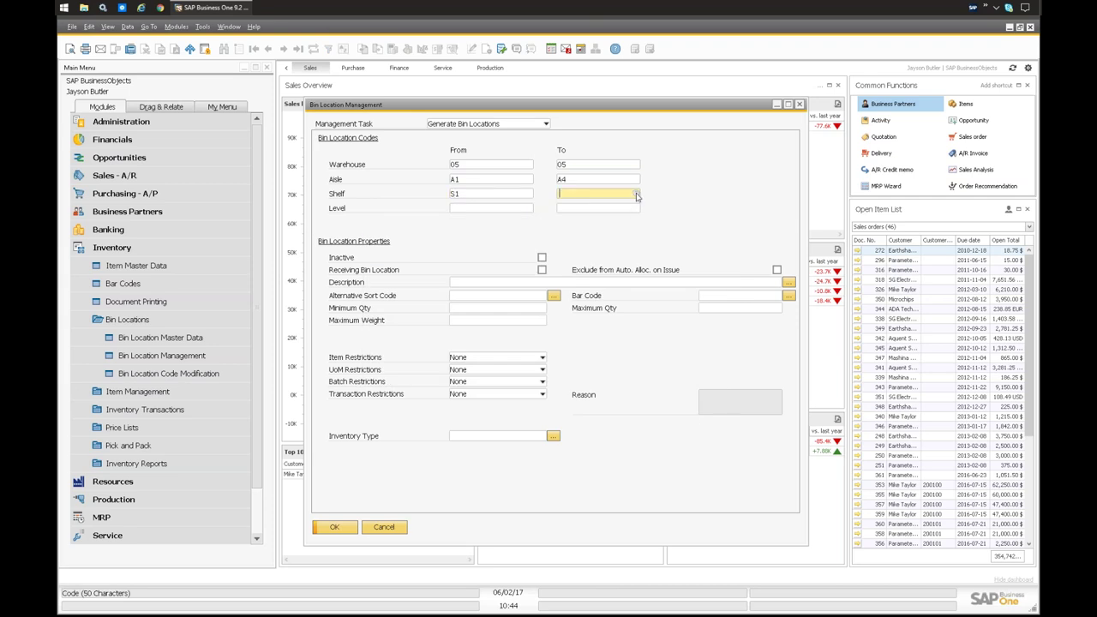
{"action": "left_click", "coordinate": [636, 196]}
{"action": "left_click", "coordinate": [522, 331]}
{"action": "key", "text": "Return"}
Step: Set the level range of the bin location codes from L1 to L3
{"action": "left_click", "coordinate": [525, 210]}
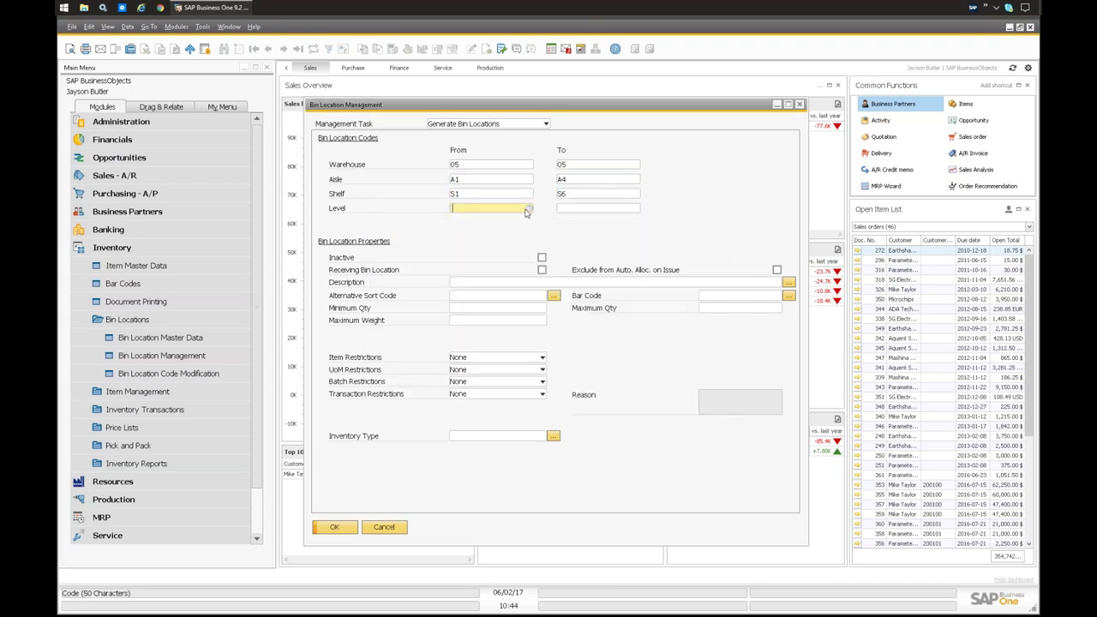
{"action": "left_click", "coordinate": [525, 211]}
{"action": "key", "text": "Return"}
{"action": "left_click", "coordinate": [637, 208]}
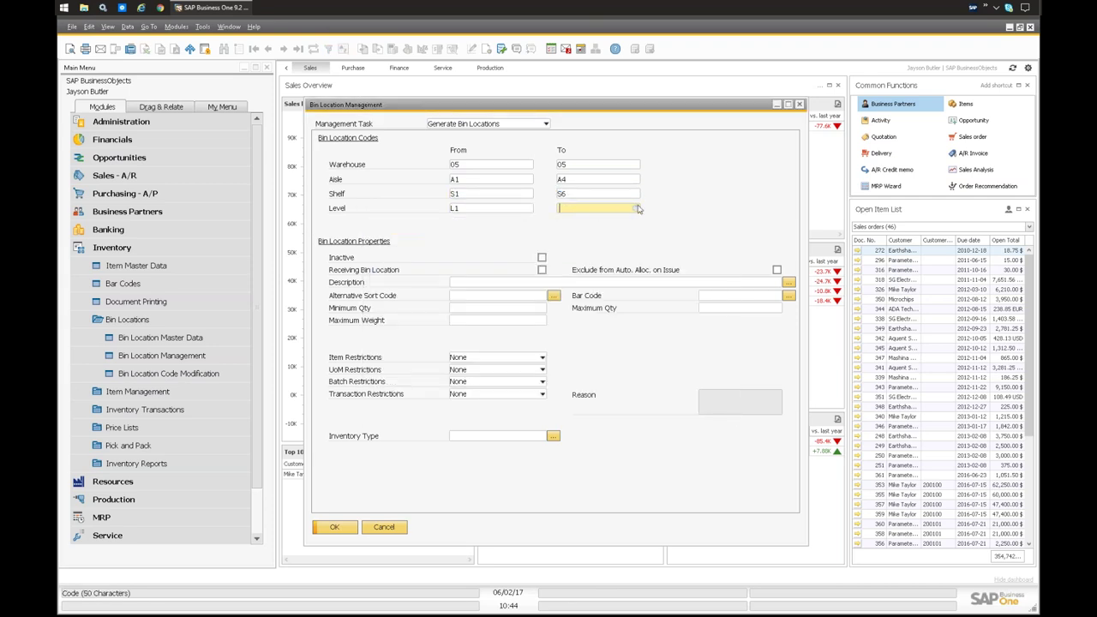
{"action": "left_click", "coordinate": [638, 209]}
{"action": "left_click", "coordinate": [497, 294]}
{"action": "key", "text": "Return"}
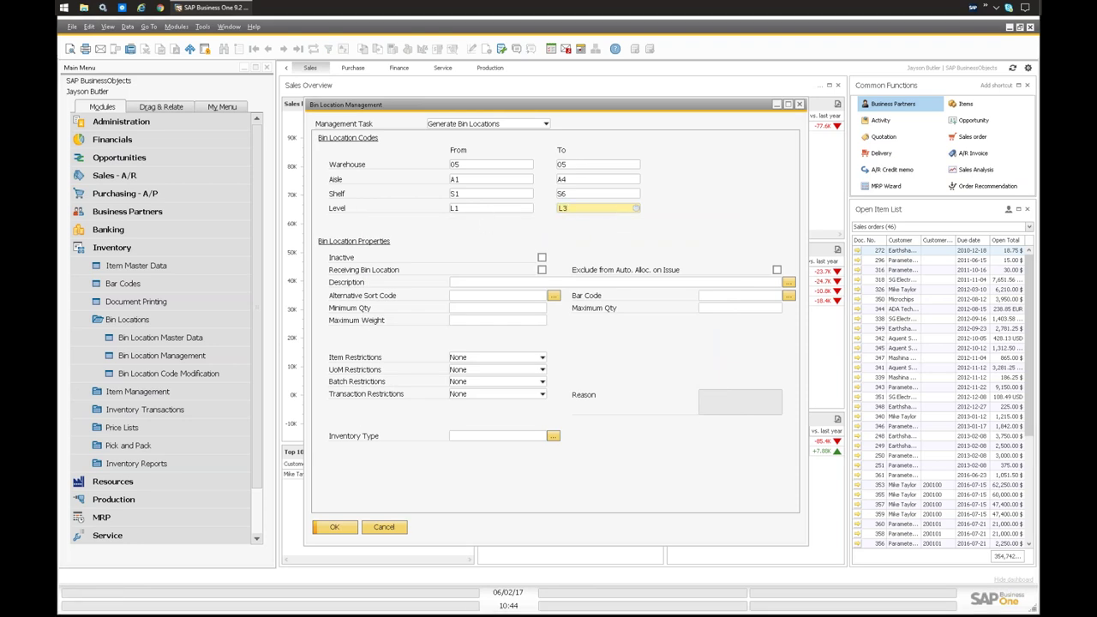
Step: Review the From and To values entered for warehouse, aisle, shelf and level
{"action": "double_click", "coordinate": [599, 208]}
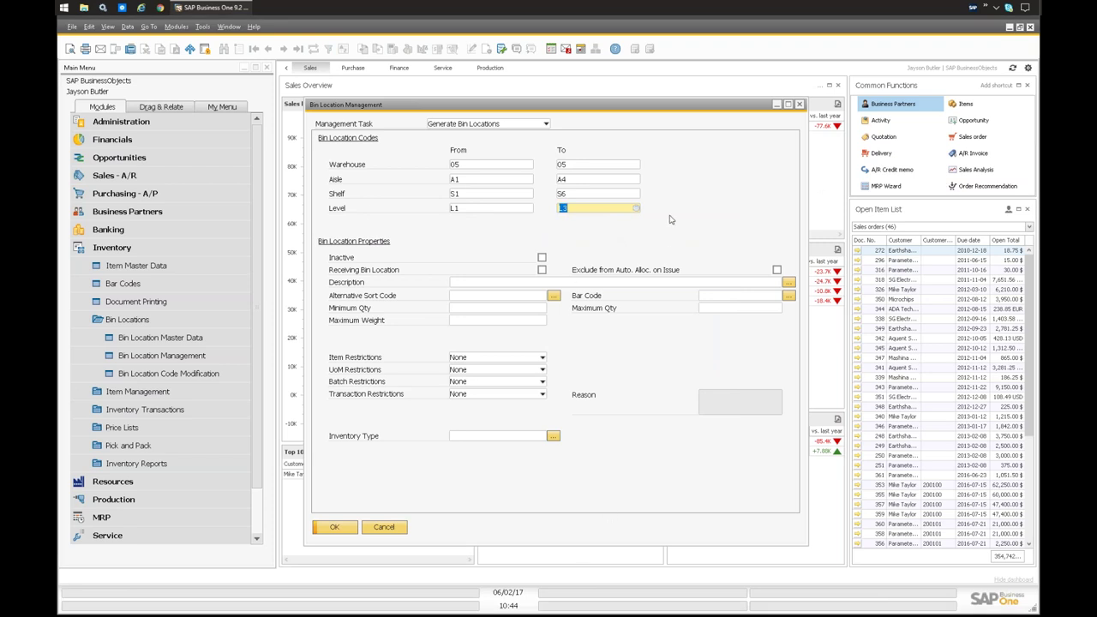
{"action": "key", "text": "shift+Tab"}
{"action": "key", "text": "Tab"}
{"action": "key", "text": "shift+Tab"}
{"action": "key", "text": "shift+Tab"}
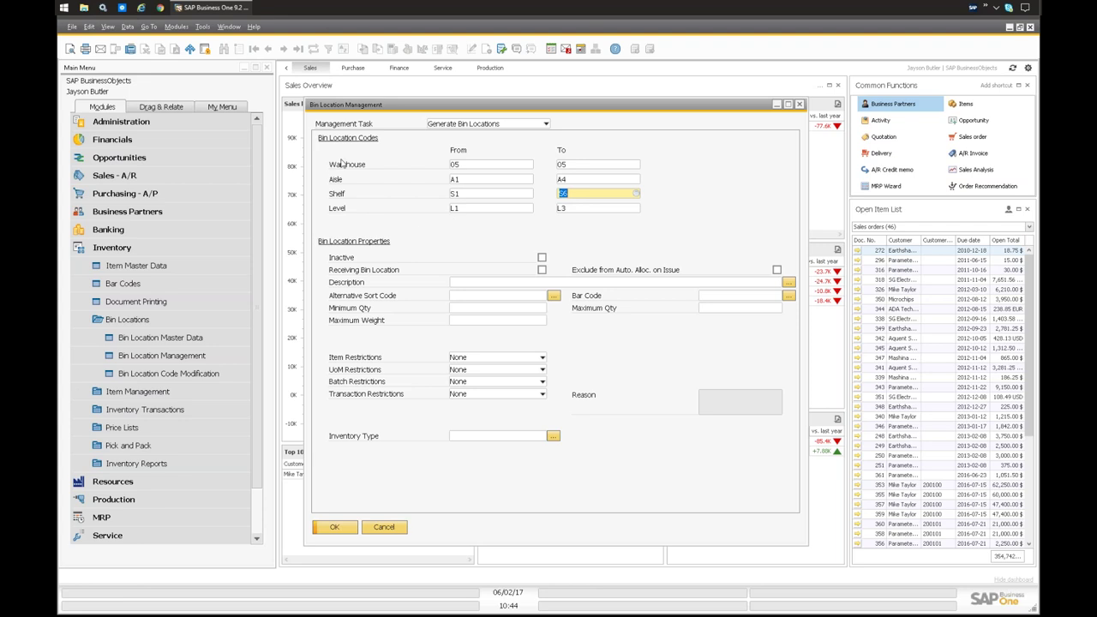
{"action": "left_click", "coordinate": [451, 166]}
{"action": "left_click", "coordinate": [590, 166]}
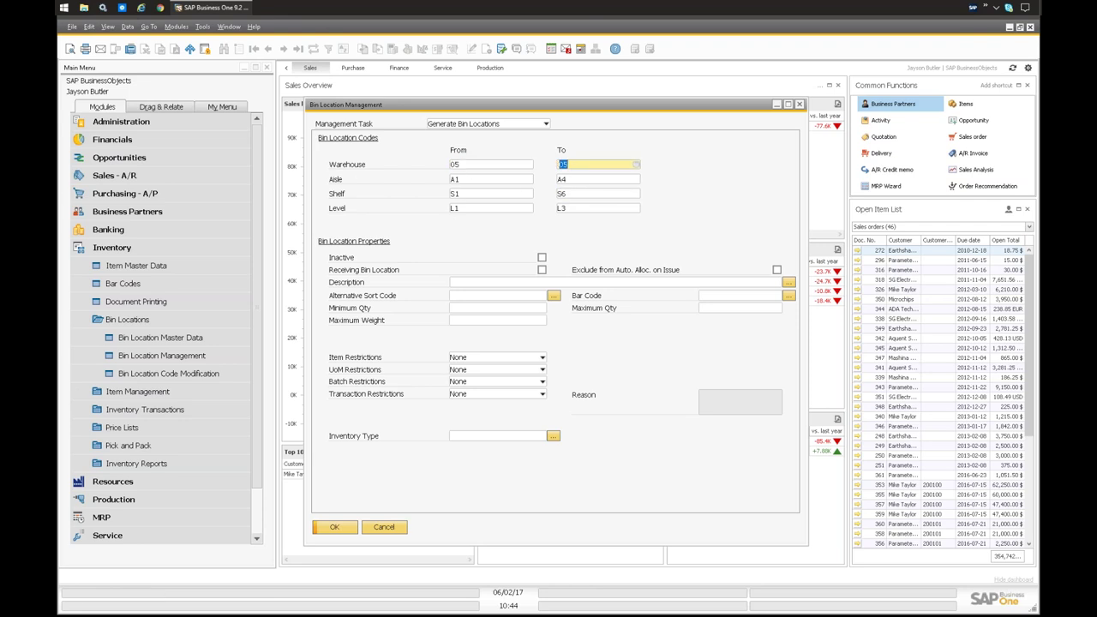
{"action": "left_click", "coordinate": [473, 181]}
{"action": "left_click", "coordinate": [573, 184]}
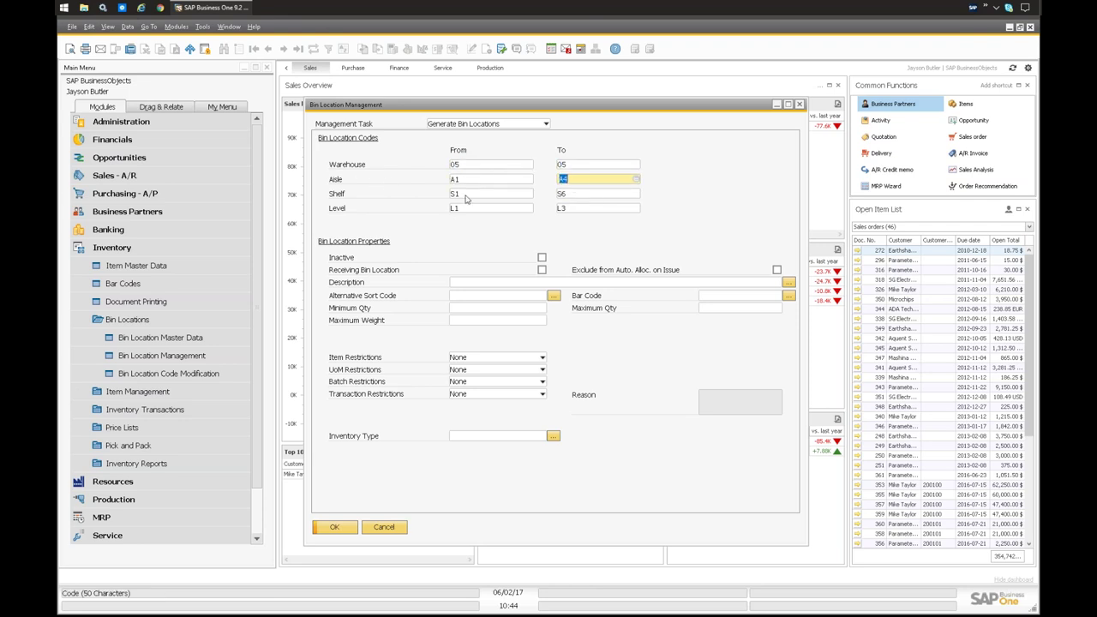
{"action": "key", "text": "Tab"}
{"action": "left_click", "coordinate": [580, 196]}
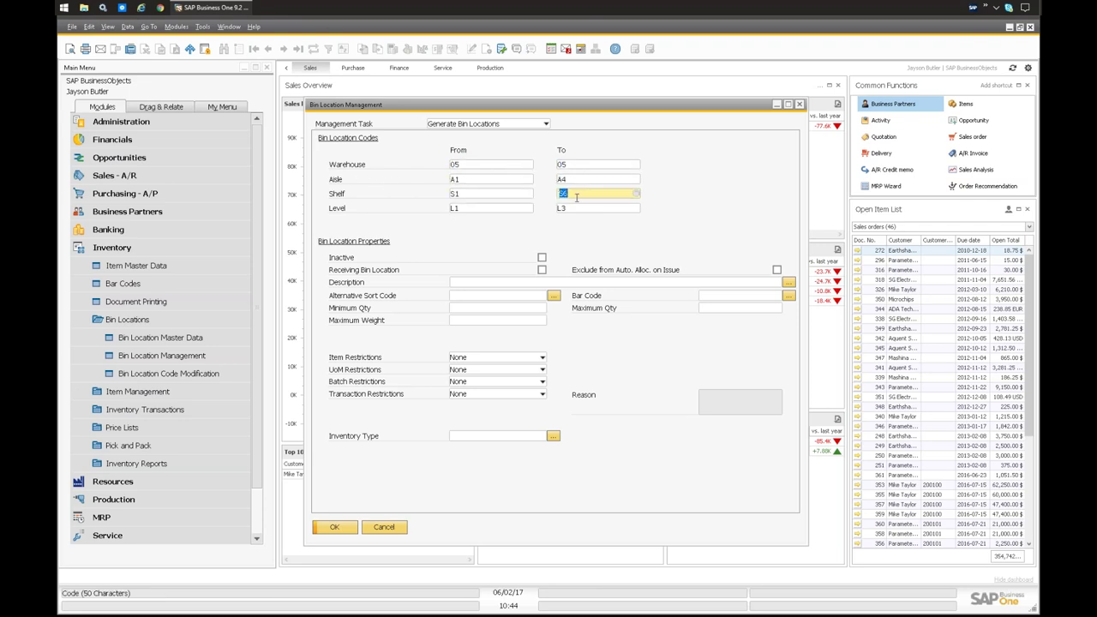
{"action": "left_click", "coordinate": [488, 206]}
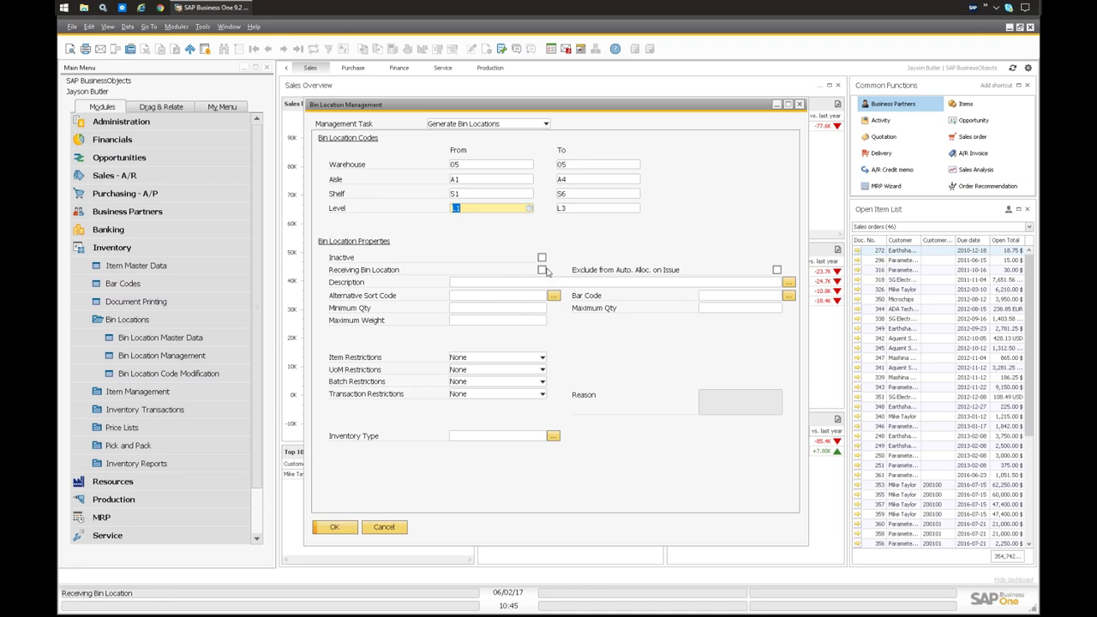
Step: Examine the available bin location management tasks and close Bin Location Management without generating anything
{"action": "left_click", "coordinate": [497, 123]}
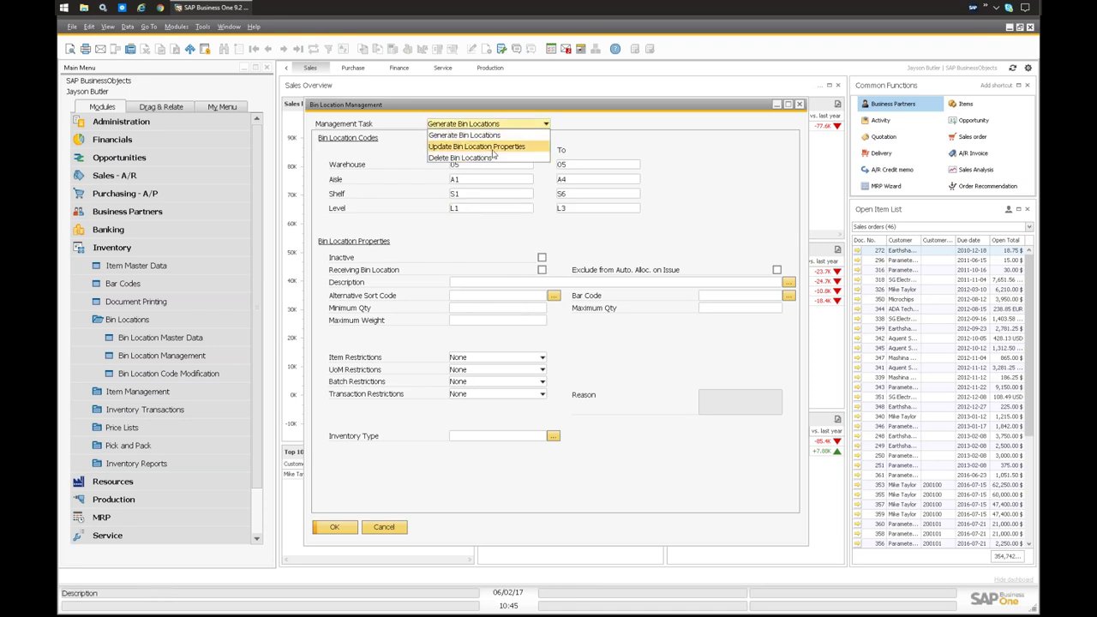
{"action": "left_click", "coordinate": [772, 173]}
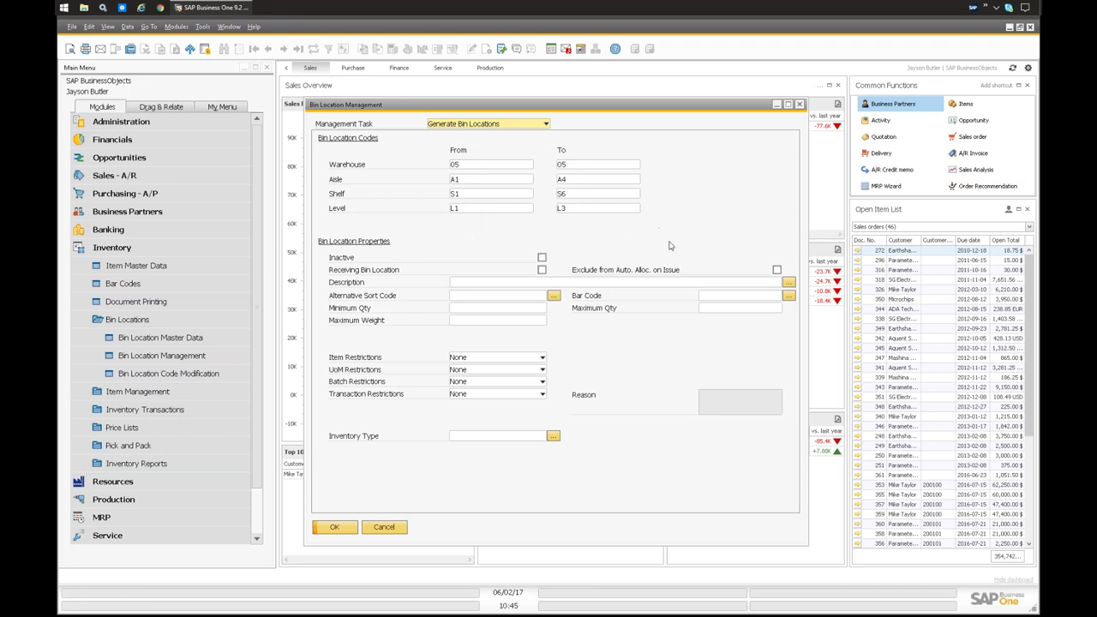
{"action": "left_click", "coordinate": [384, 528]}
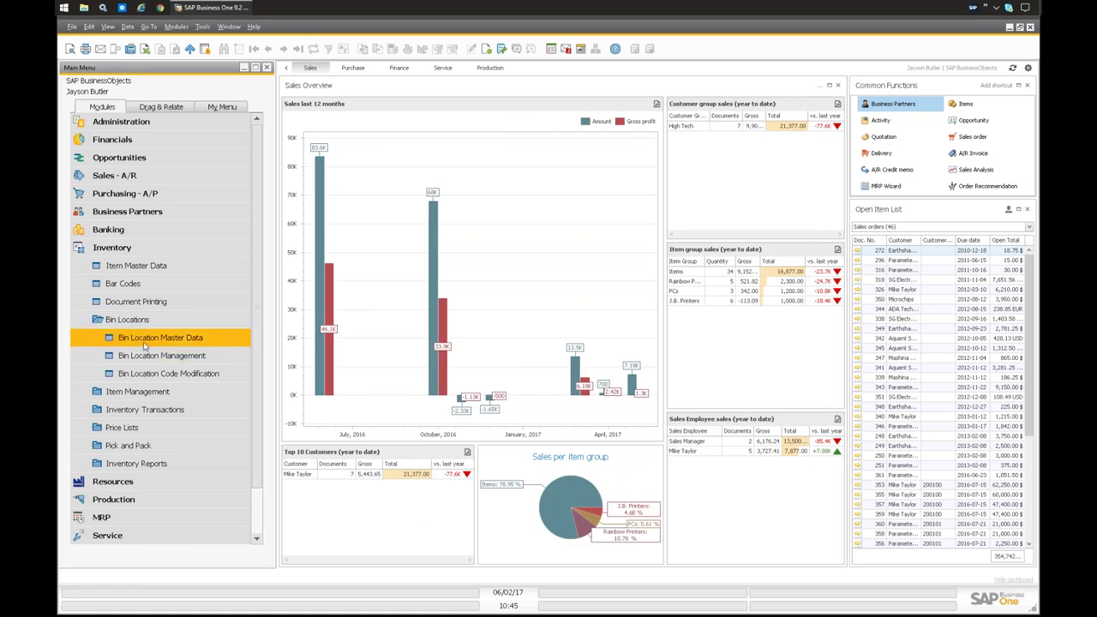
Step: Open Bin Location Master Data and browse to the first bin location record, 05-A1-S1-L1
{"action": "left_click", "coordinate": [145, 338]}
{"action": "left_click_drag", "start_coordinate": [409, 150], "coordinate": [412, 144]}
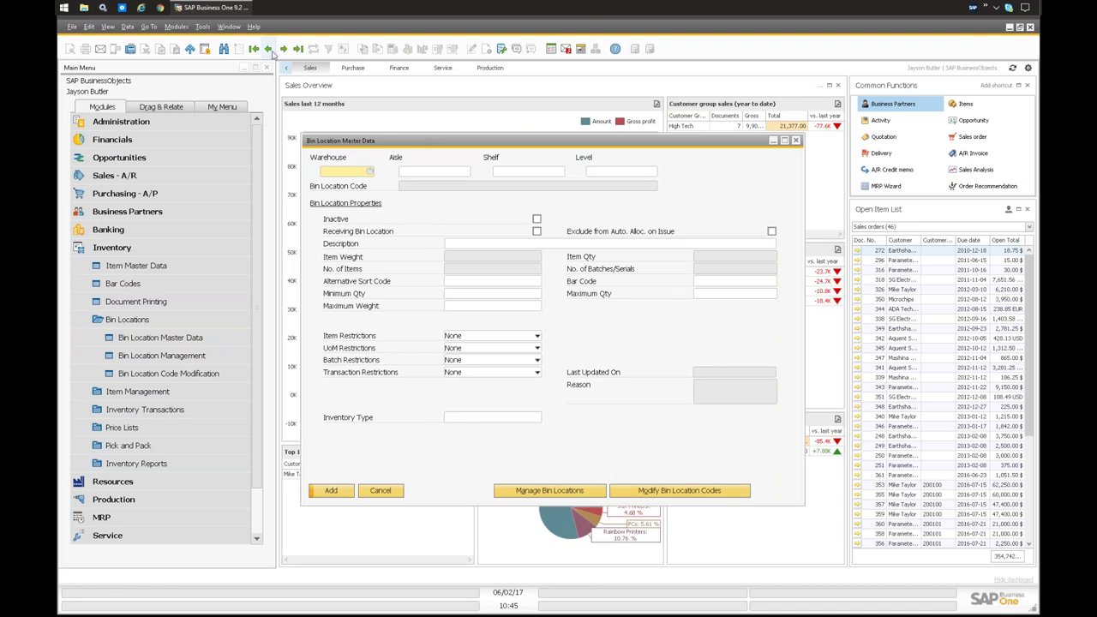
{"action": "left_click", "coordinate": [254, 49]}
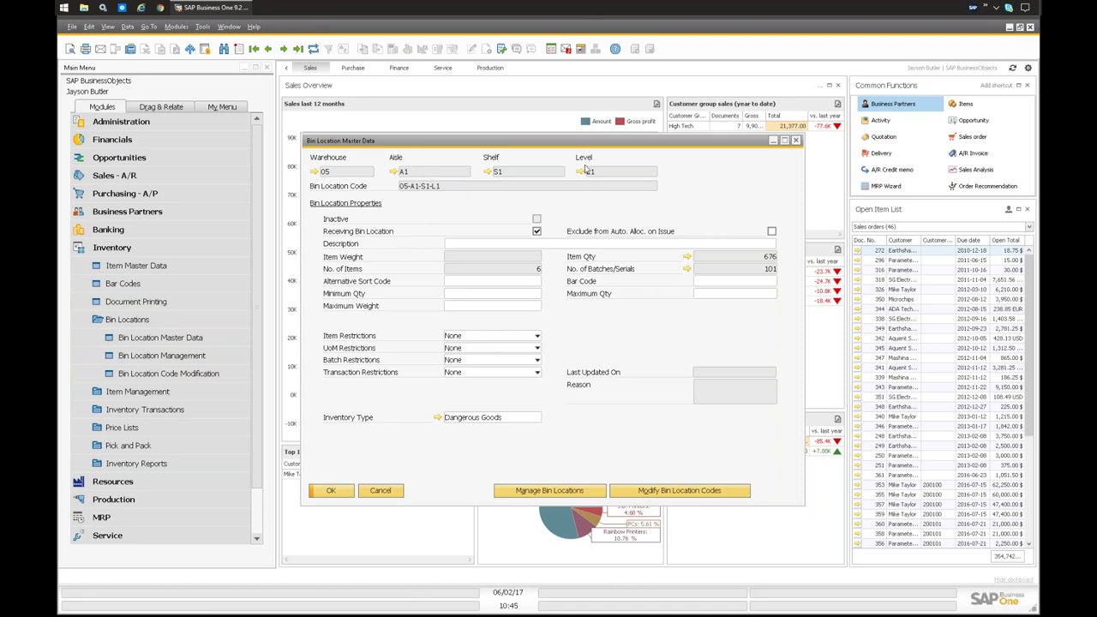
{"action": "key", "text": "ctrl+Page_Down"}
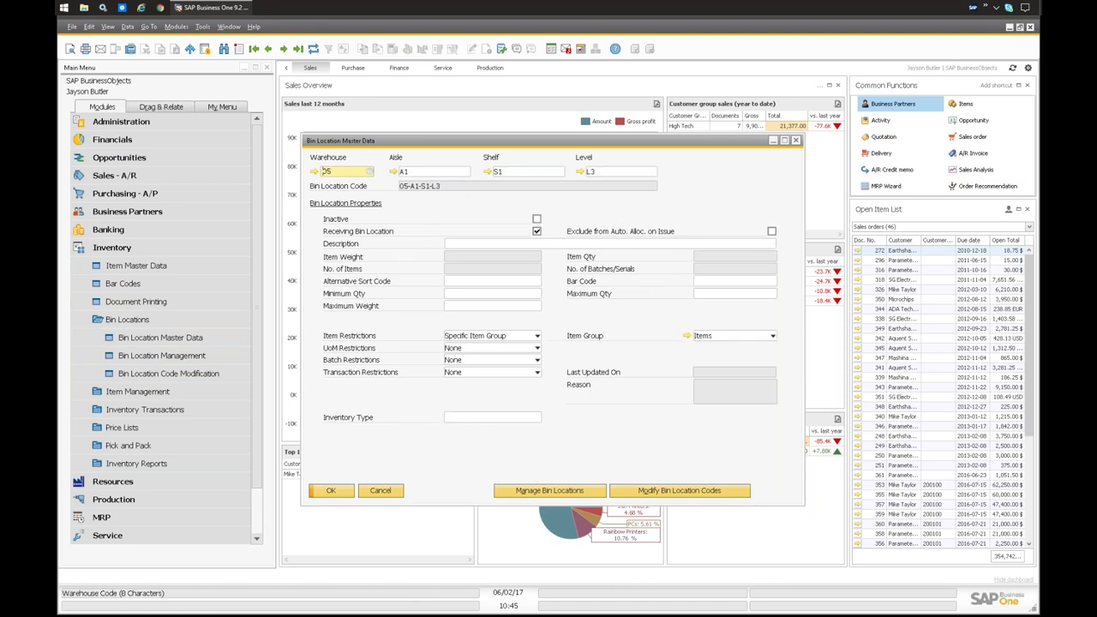
{"action": "key", "text": "ctrl+Page_Up"}
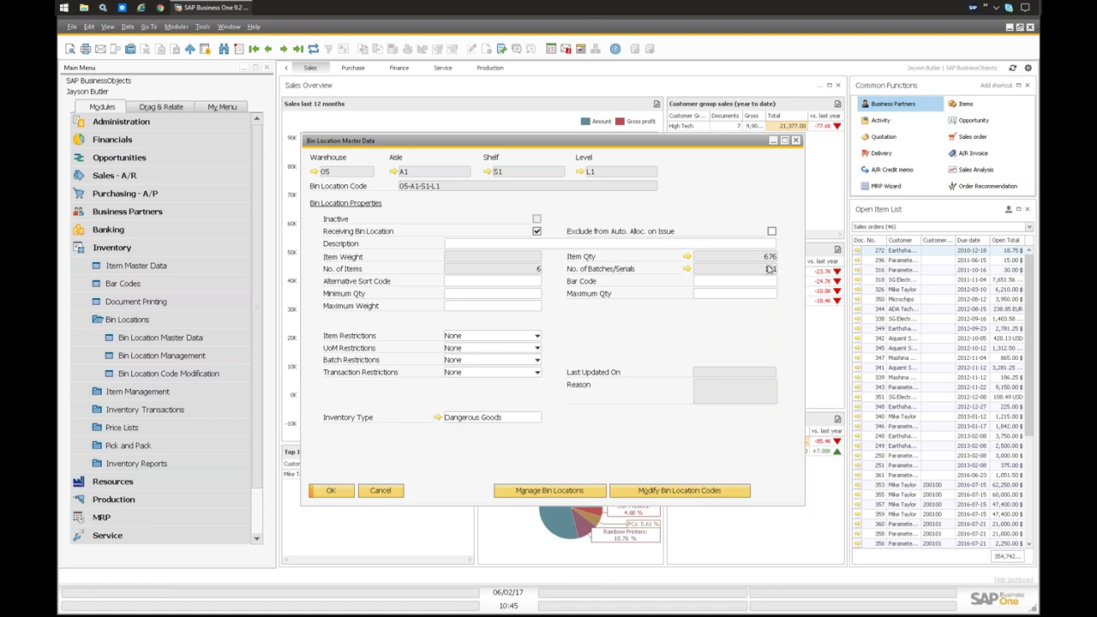
Step: View the Bin Location Content List for bin 05-A1-S1-L1, then return to its master data
{"action": "right_click", "coordinate": [550, 269]}
{"action": "right_click", "coordinate": [556, 261]}
{"action": "left_click", "coordinate": [572, 299]}
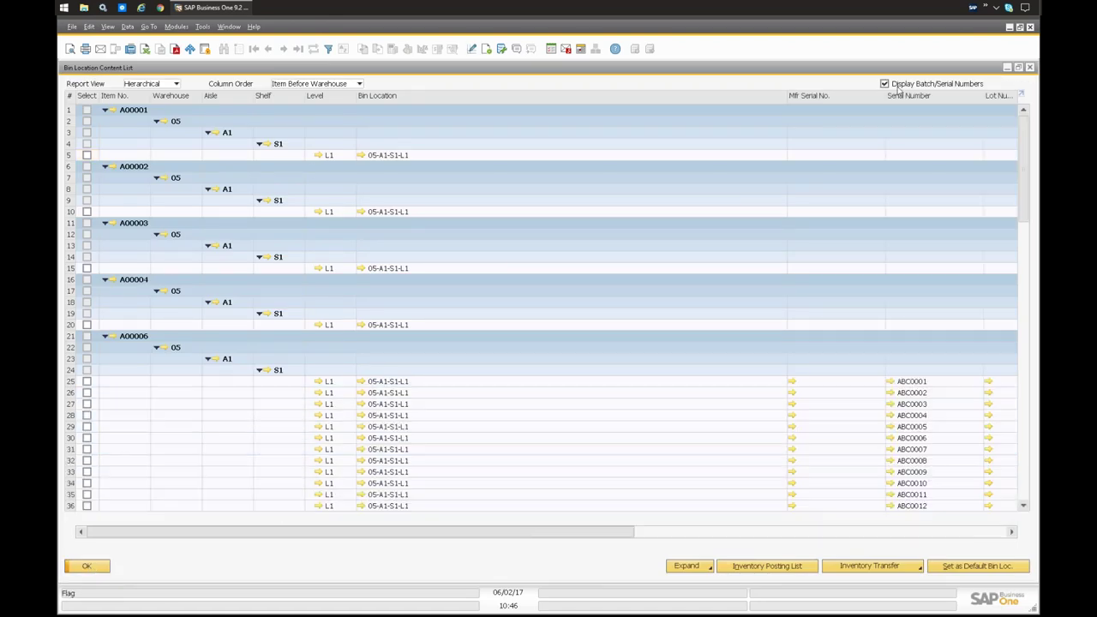
{"action": "left_click", "coordinate": [1029, 67]}
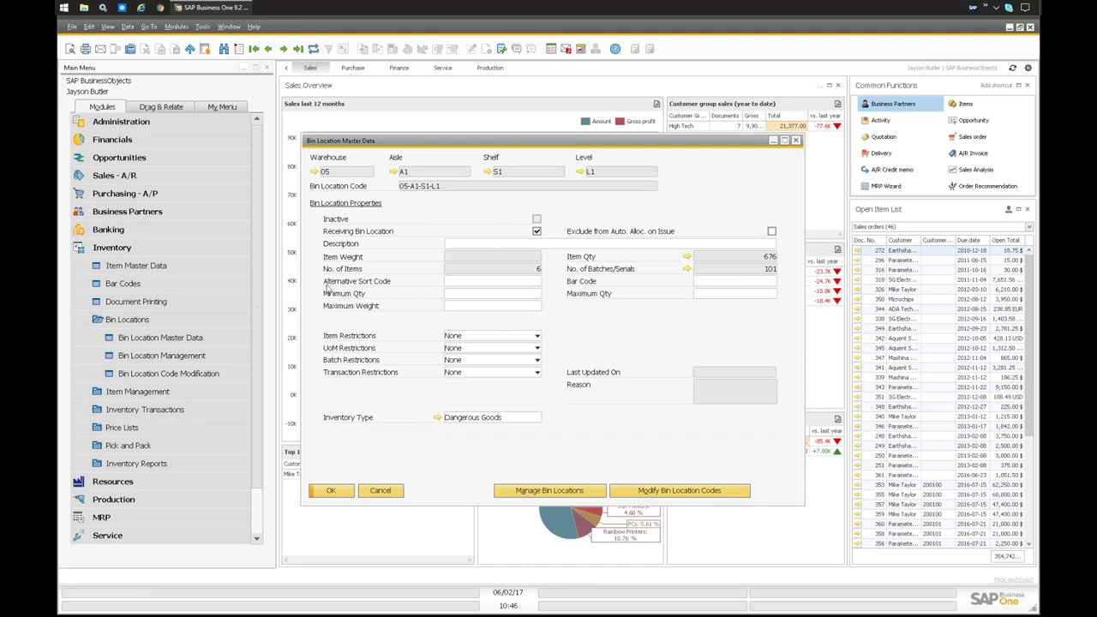
Step: Look over the bin location's Minimum Qty, Maximum Weight and Bar Code fields without entering anything
{"action": "left_click", "coordinate": [501, 296]}
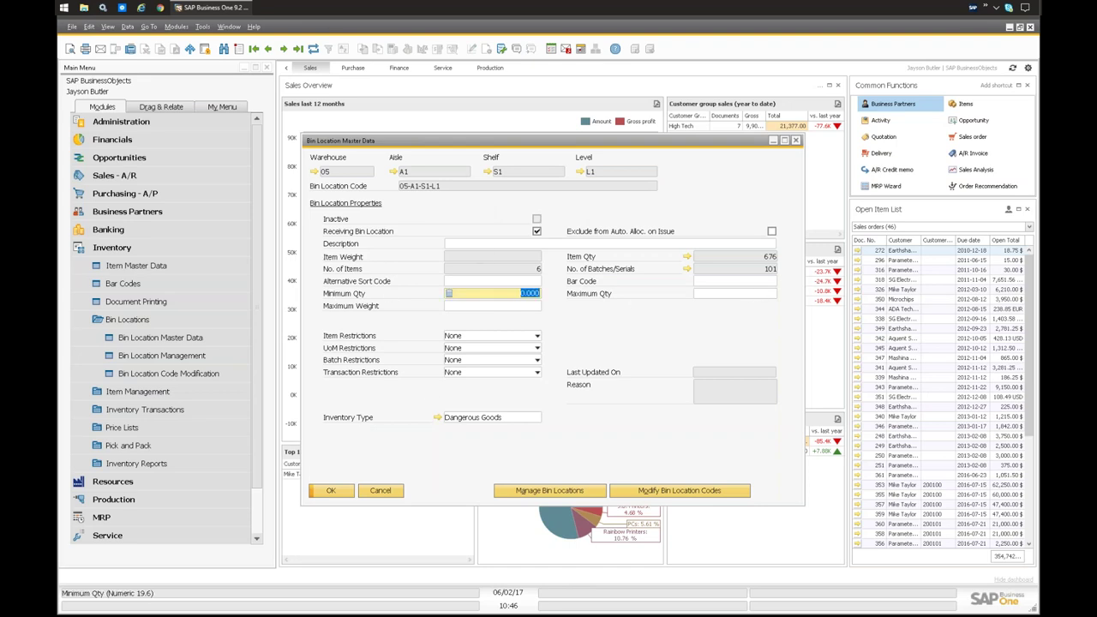
{"action": "left_click", "coordinate": [485, 306]}
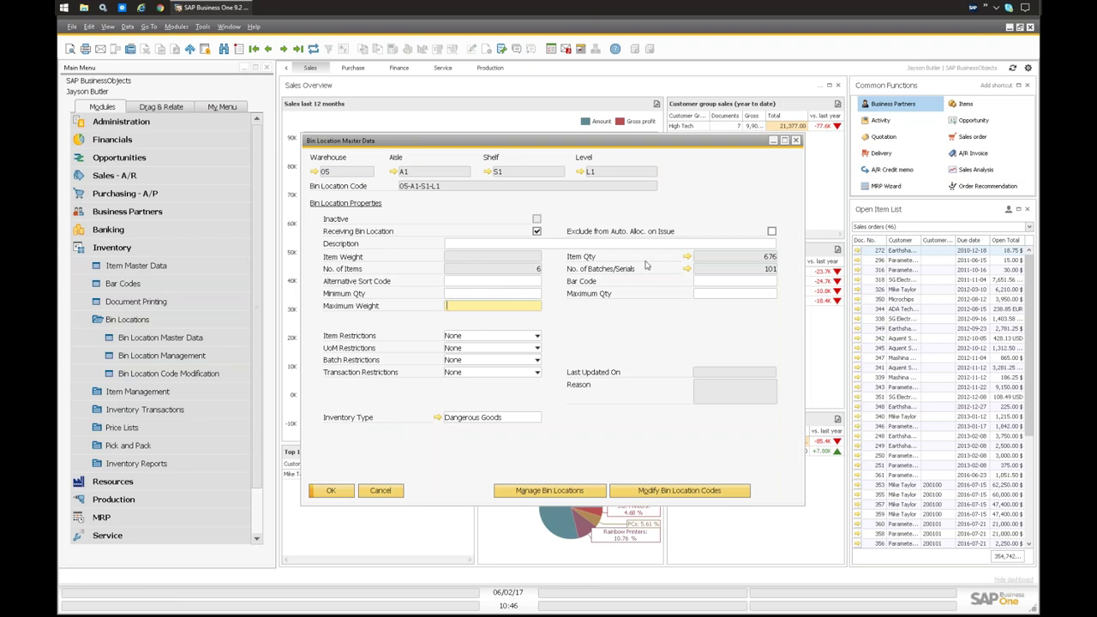
{"action": "left_click", "coordinate": [701, 280]}
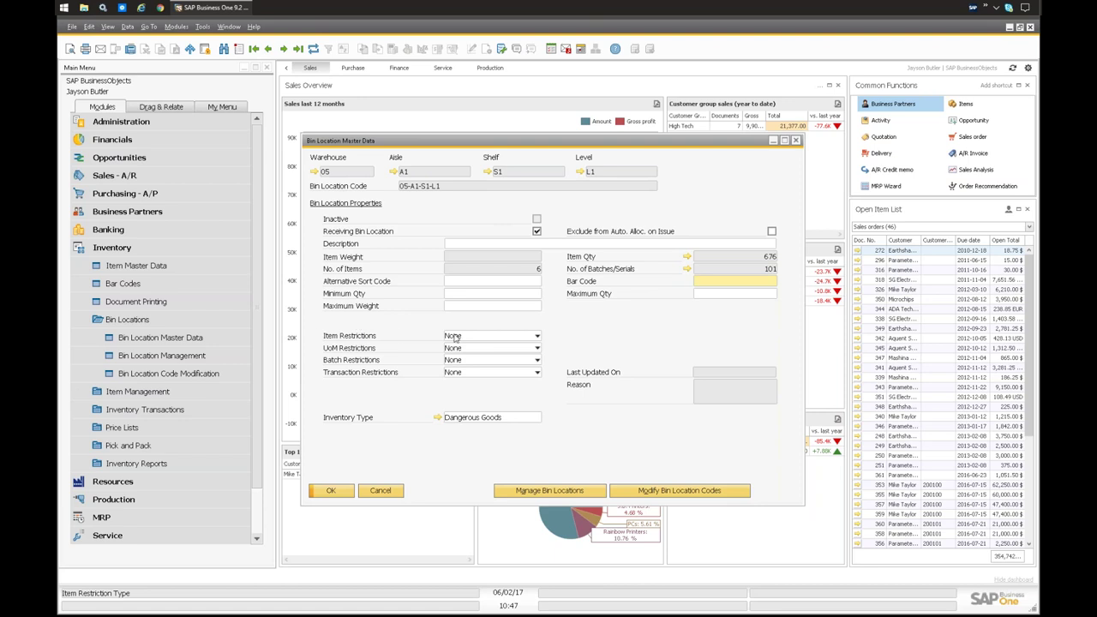
Step: Examine the options for item, UoM and transaction restrictions, and close Bin Location Master Data without changing any of them
{"action": "left_click", "coordinate": [454, 337]}
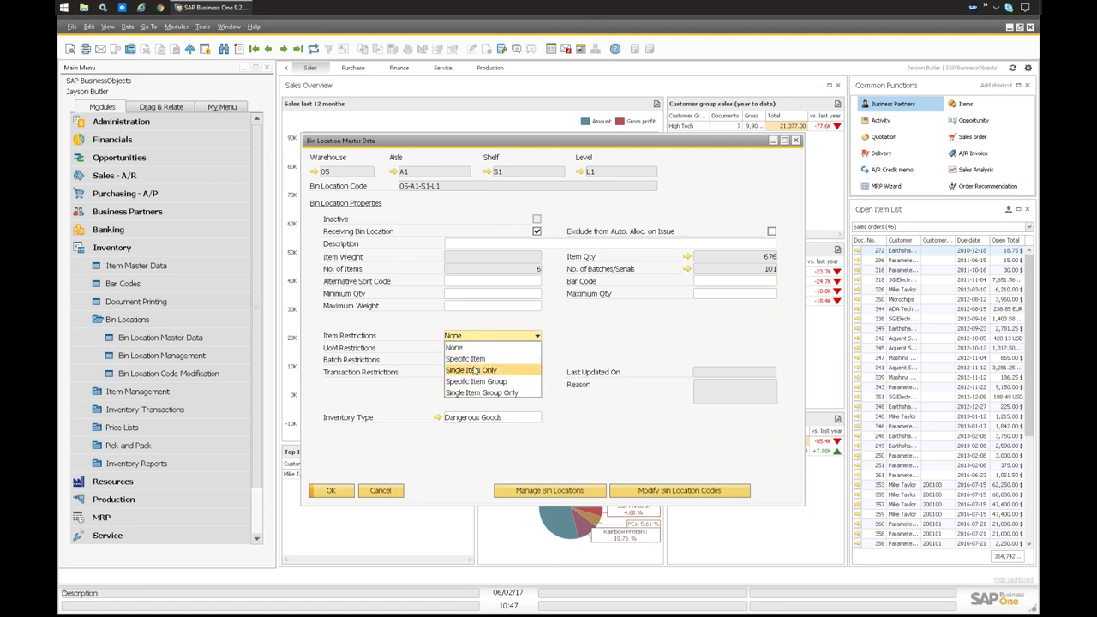
{"action": "left_click", "coordinate": [471, 347]}
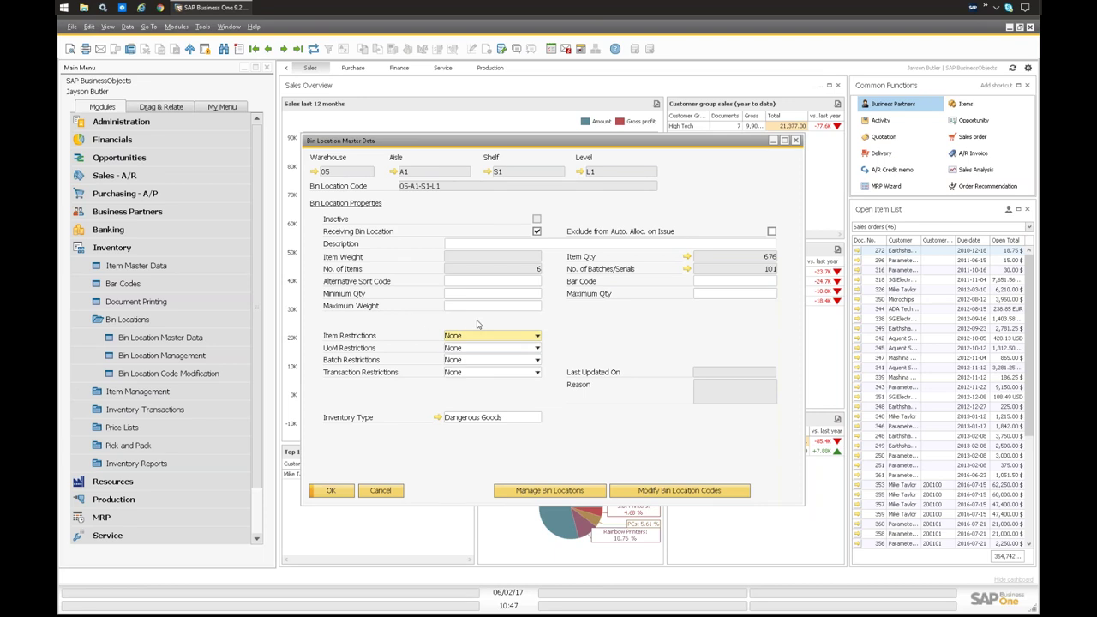
{"action": "left_click", "coordinate": [477, 350]}
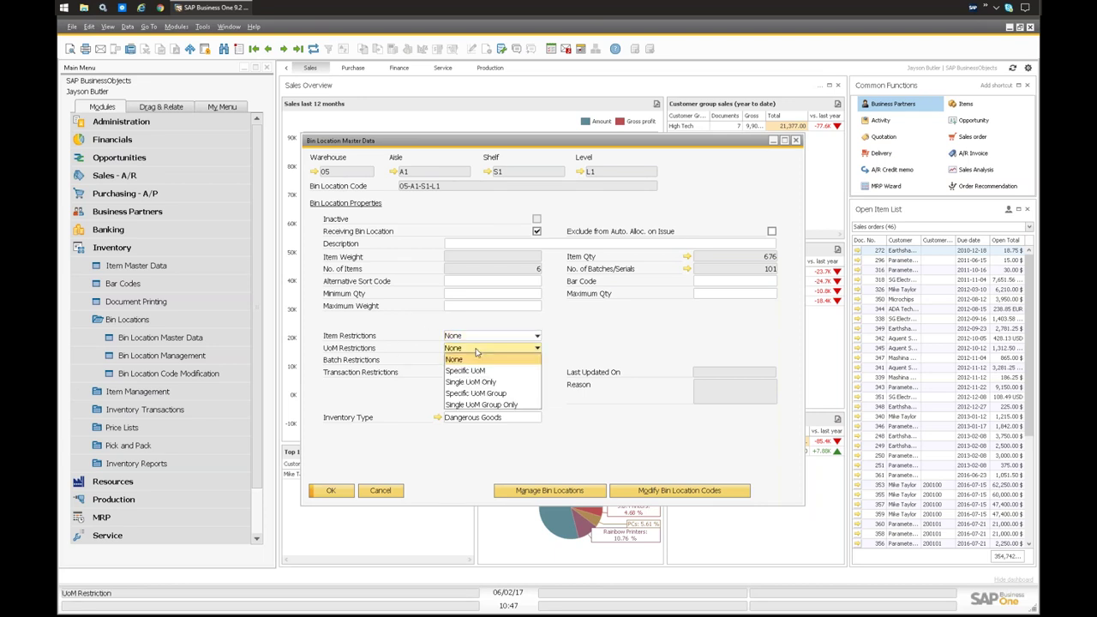
{"action": "left_click", "coordinate": [378, 353]}
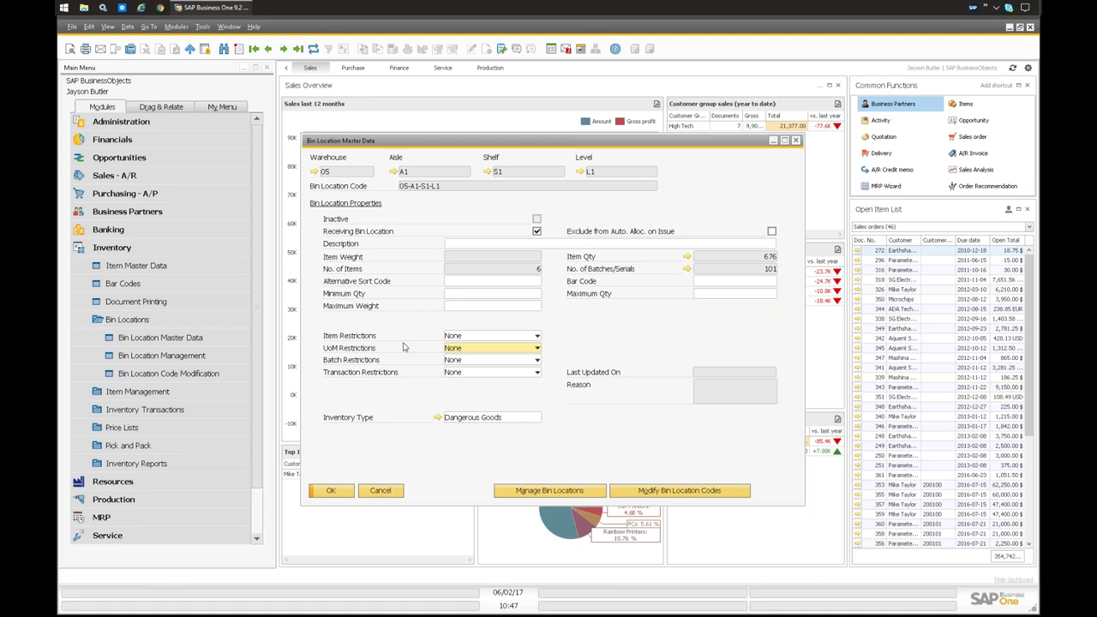
{"action": "left_click", "coordinate": [467, 376]}
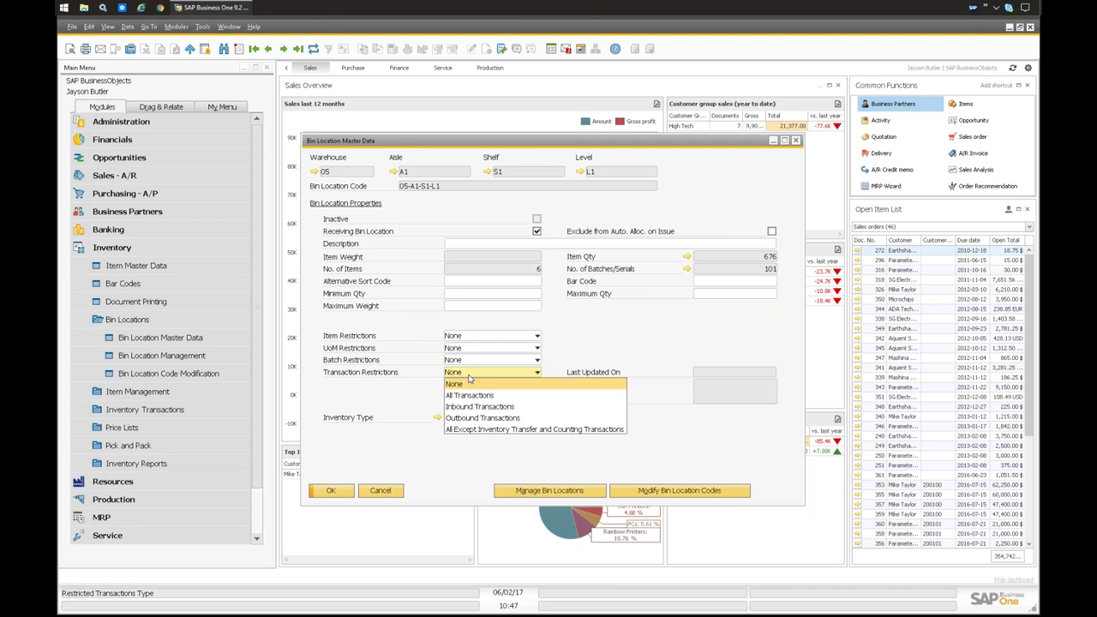
{"action": "left_click", "coordinate": [414, 392]}
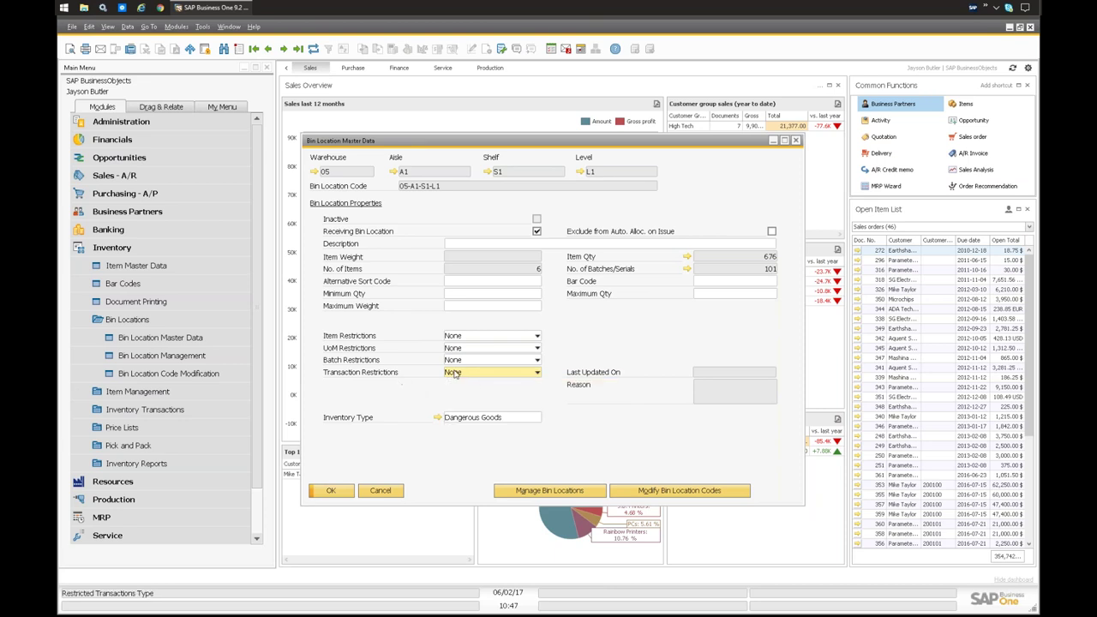
{"action": "left_click", "coordinate": [468, 374]}
{"action": "left_click", "coordinate": [407, 397]}
{"action": "left_click", "coordinate": [391, 495]}
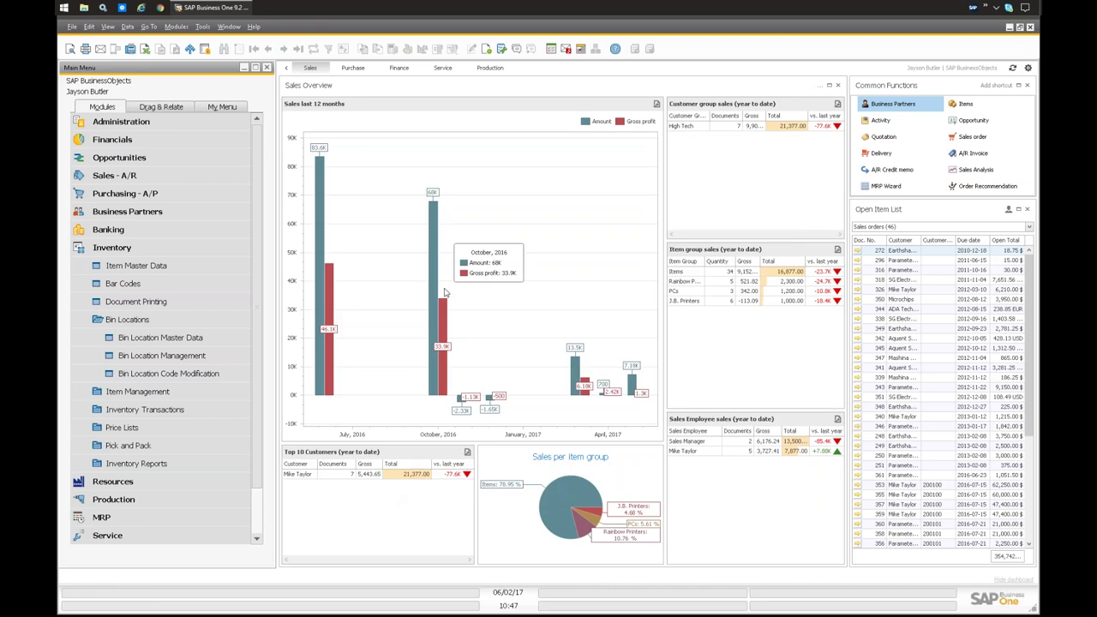
Step: Start a new Goods Receipt PO from the purchasing module for the vendor Acme Associates
{"action": "left_click", "coordinate": [116, 320]}
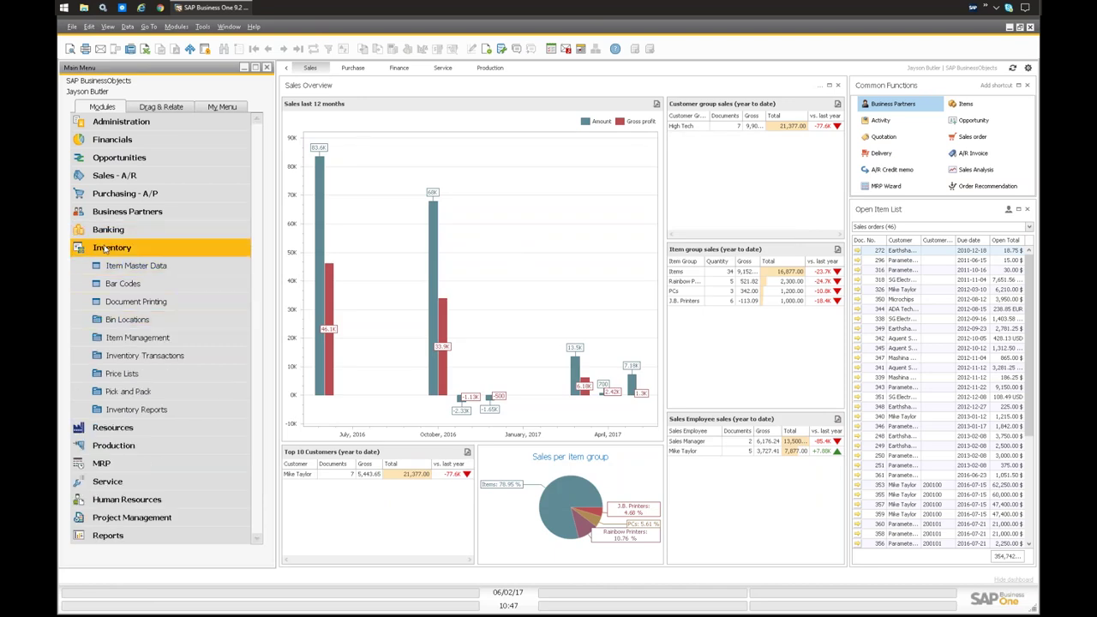
{"action": "left_click", "coordinate": [114, 246]}
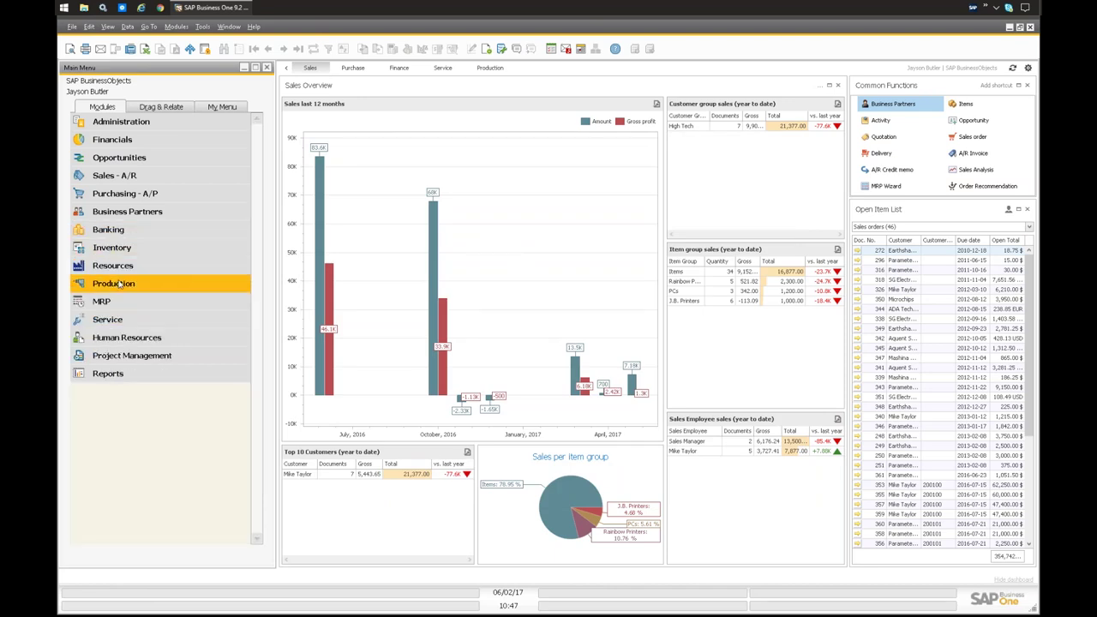
{"action": "left_click", "coordinate": [112, 196]}
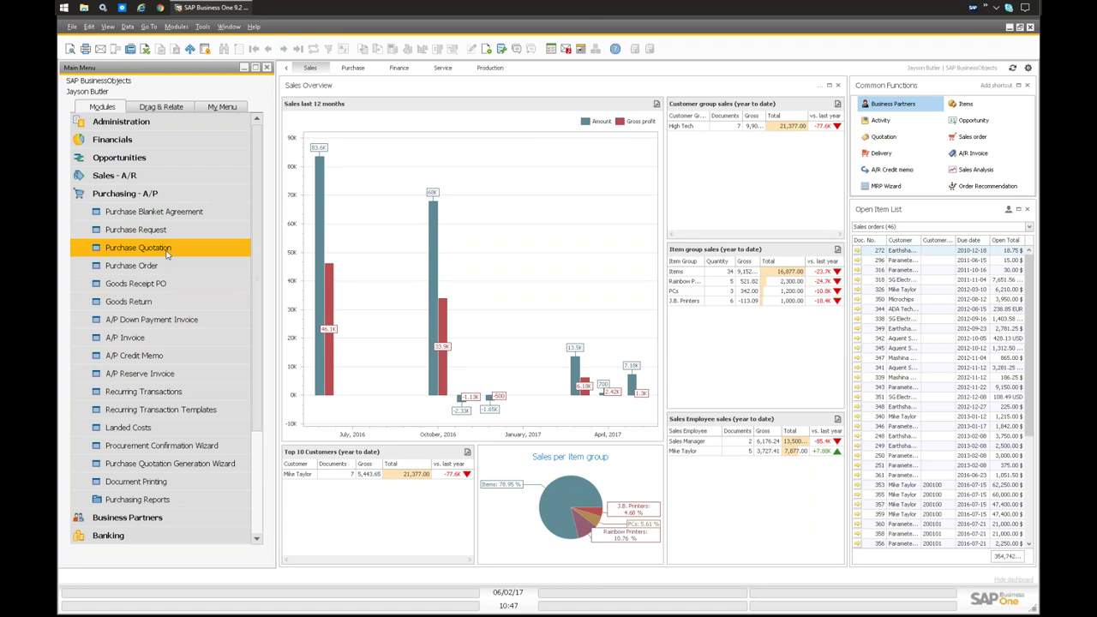
{"action": "left_click", "coordinate": [135, 283]}
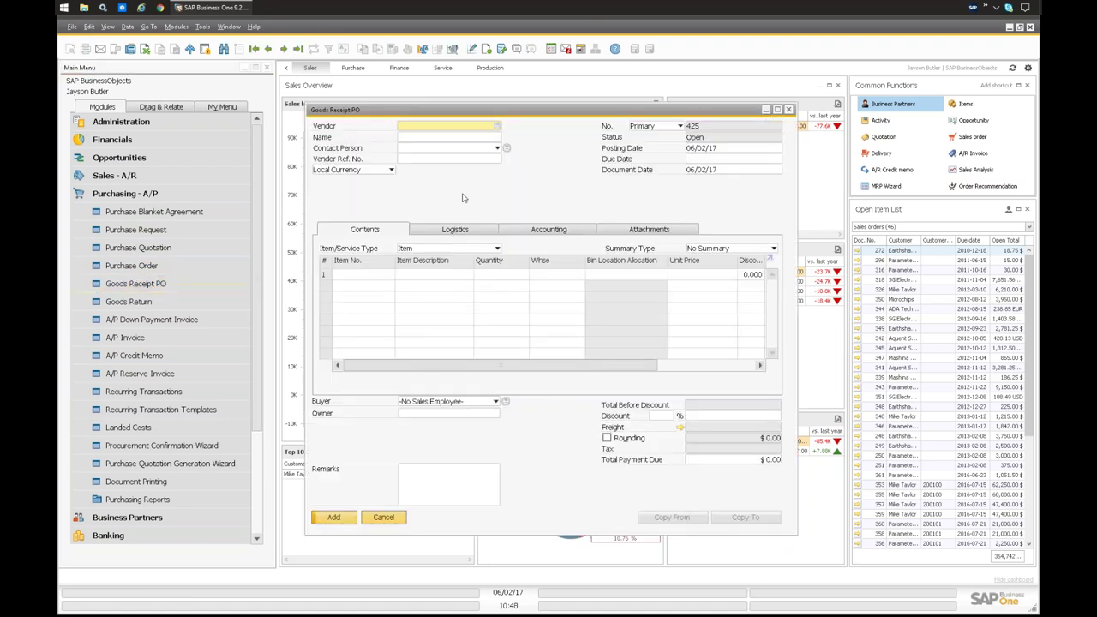
{"action": "key", "text": "Tab"}
{"action": "double_click", "coordinate": [383, 251]}
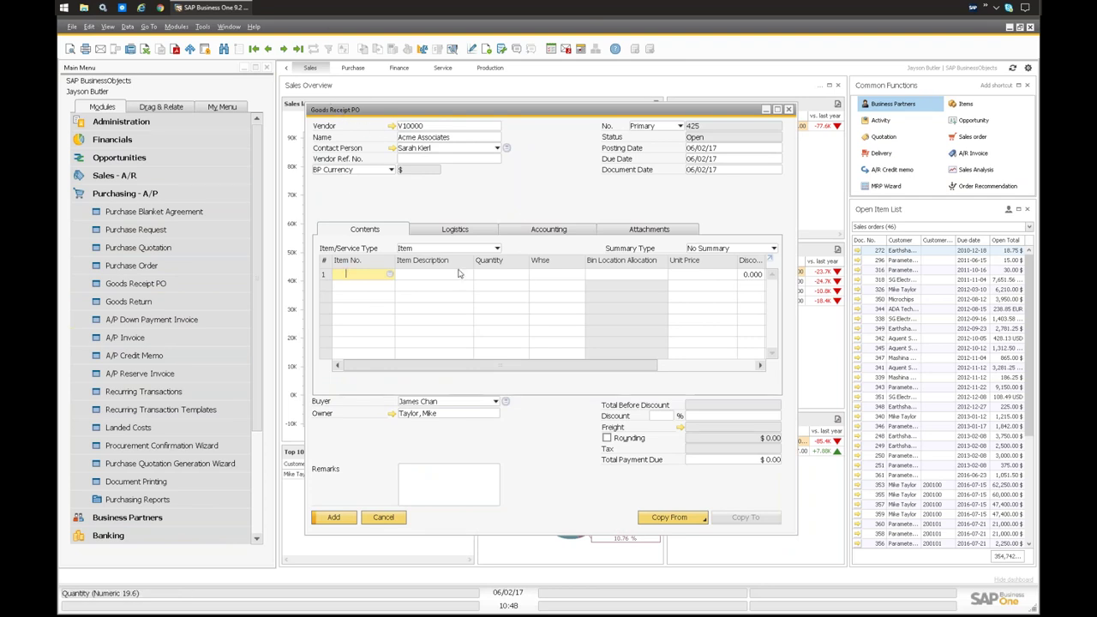
Step: Add items A00001 and A00002 together to the goods receipt lines
{"action": "left_click", "coordinate": [389, 273]}
{"action": "left_click", "coordinate": [377, 263], "text": "shift"}
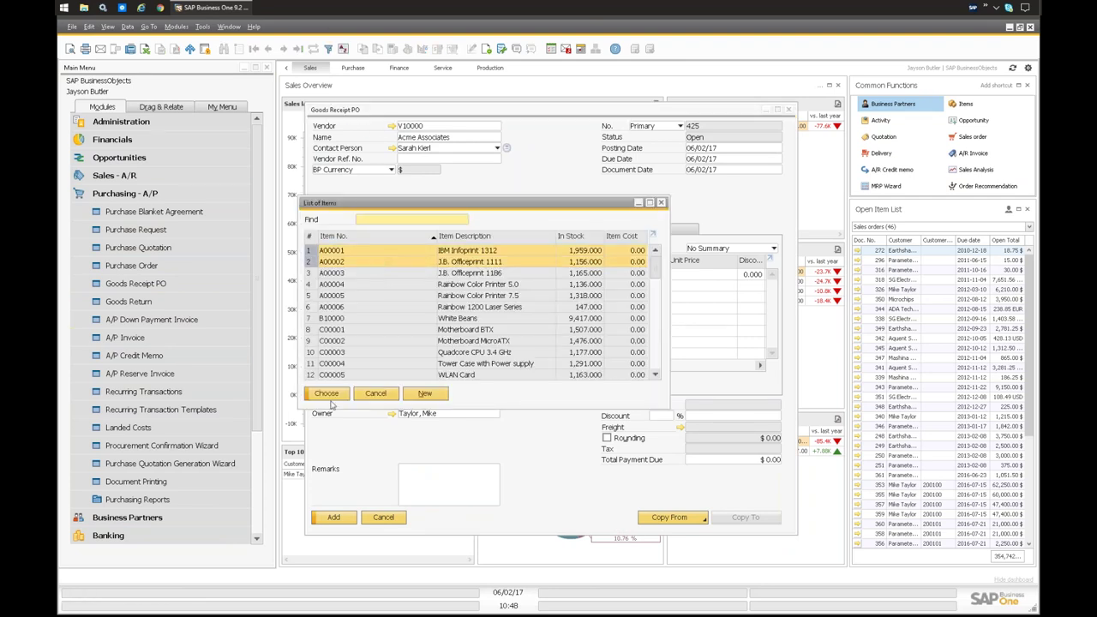
{"action": "left_click", "coordinate": [326, 393]}
Step: Set the warehouse to 05 on both item lines of the goods receipt
{"action": "left_click", "coordinate": [548, 276]}
{"action": "type", "text": "05"}
{"action": "key", "text": "Tab"}
{"action": "left_click", "coordinate": [553, 286]}
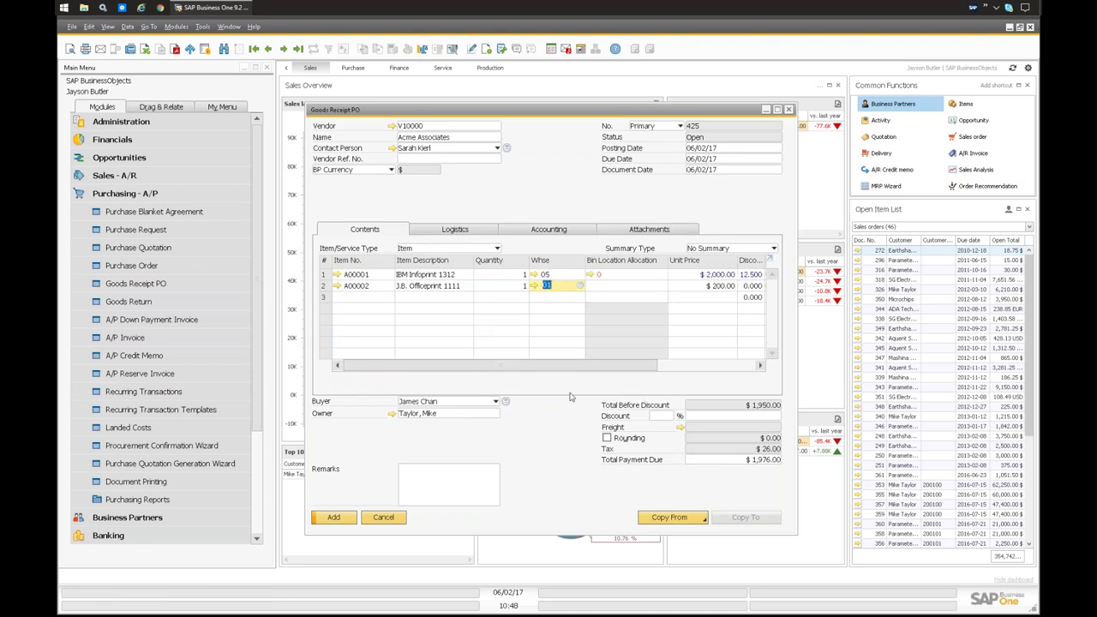
{"action": "type", "text": "05"}
{"action": "key", "text": "Tab"}
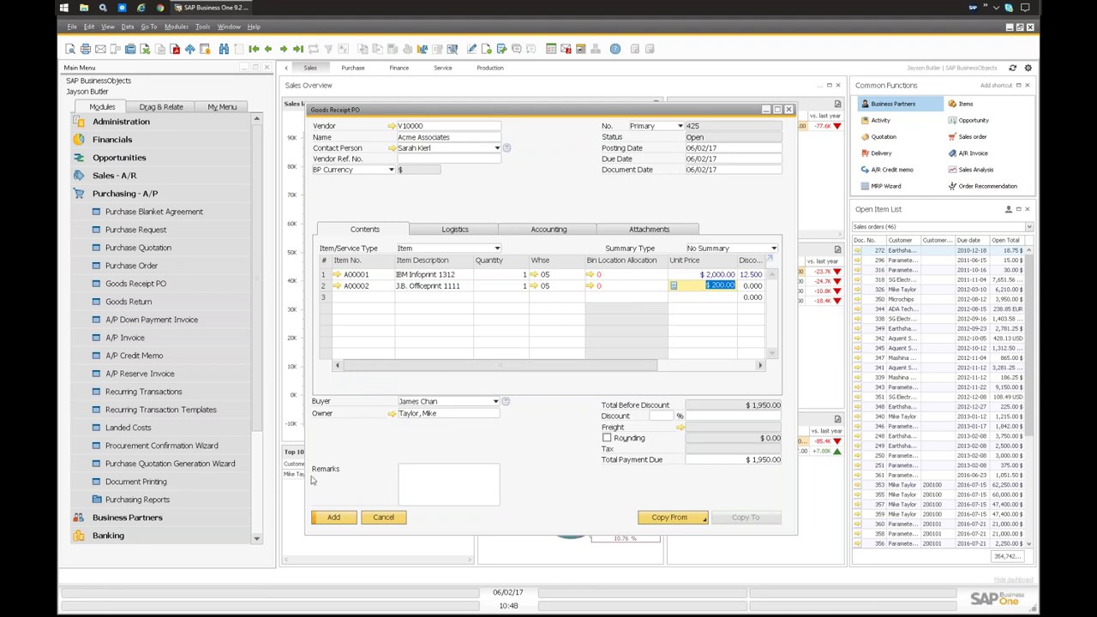
Step: Try to add the goods receipt before allocating bins, and close the bin location allocation window without entries
{"action": "left_click", "coordinate": [332, 519]}
{"action": "left_click", "coordinate": [404, 340]}
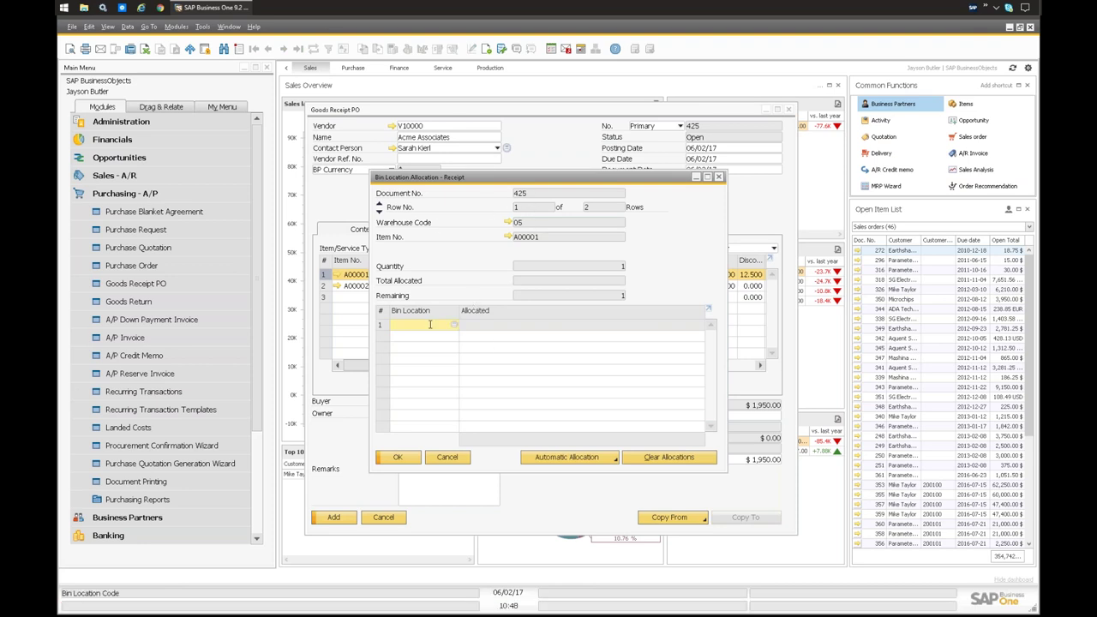
{"action": "key", "text": "Escape"}
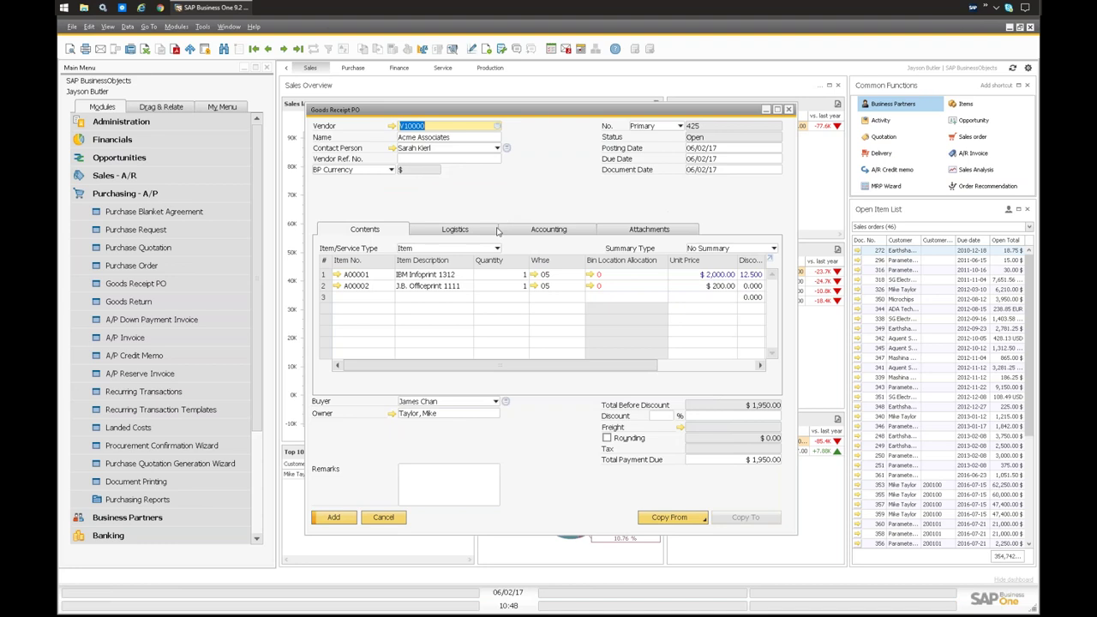
Step: Allocate a quantity of 1 of item A00001 to bin location 05-A1-S1-L1 and confirm the allocation
{"action": "left_click", "coordinate": [589, 275]}
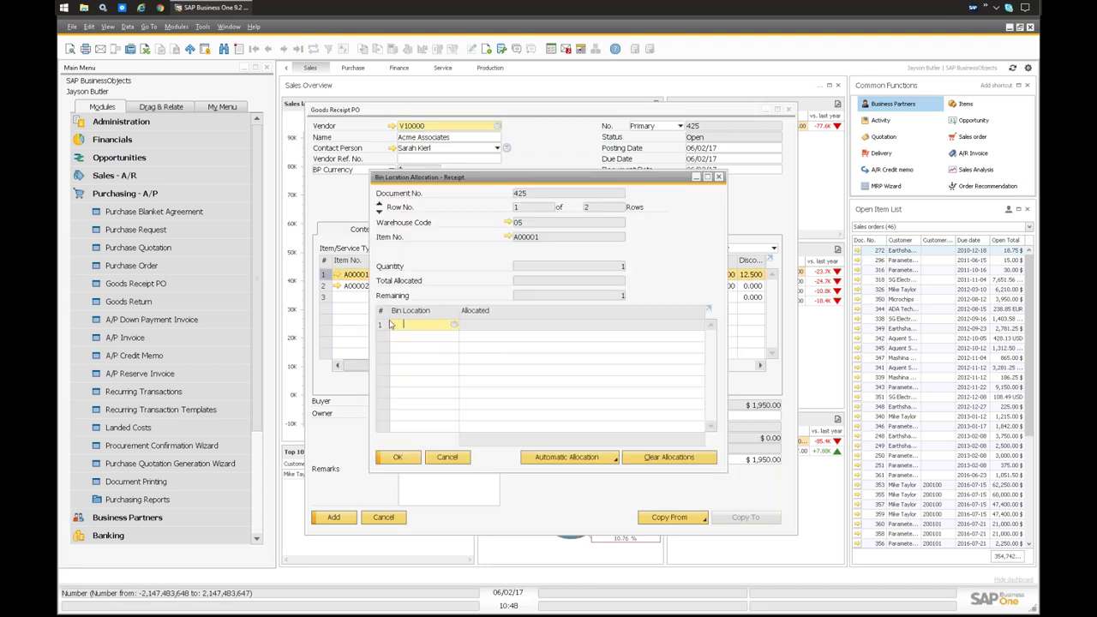
{"action": "left_click", "coordinate": [453, 327]}
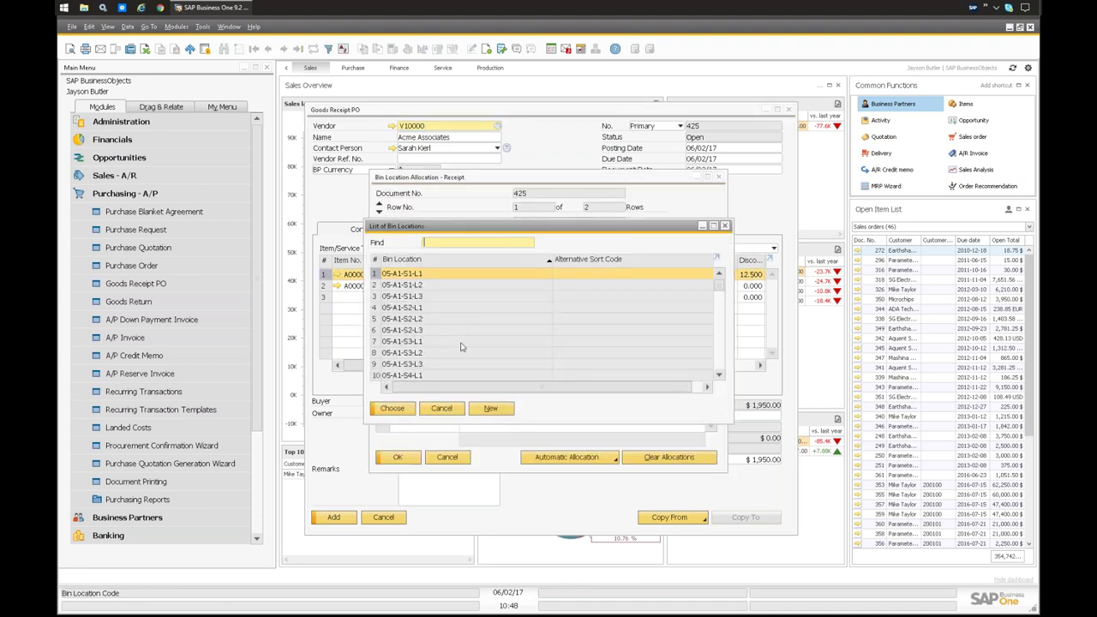
{"action": "double_click", "coordinate": [408, 276]}
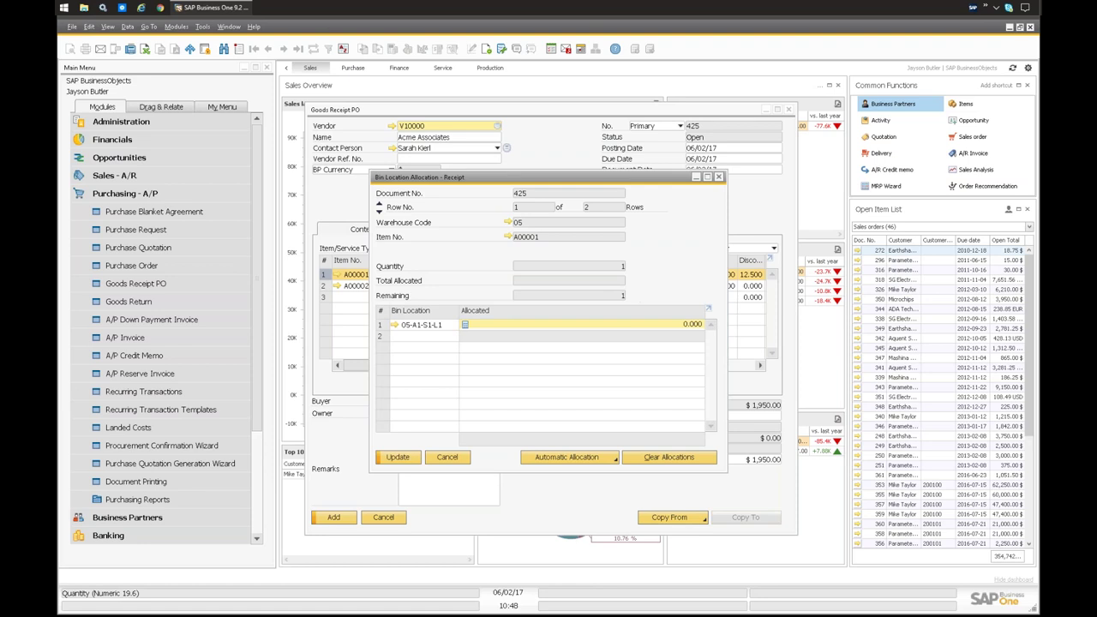
{"action": "type", "text": "1"}
{"action": "key", "text": "Tab"}
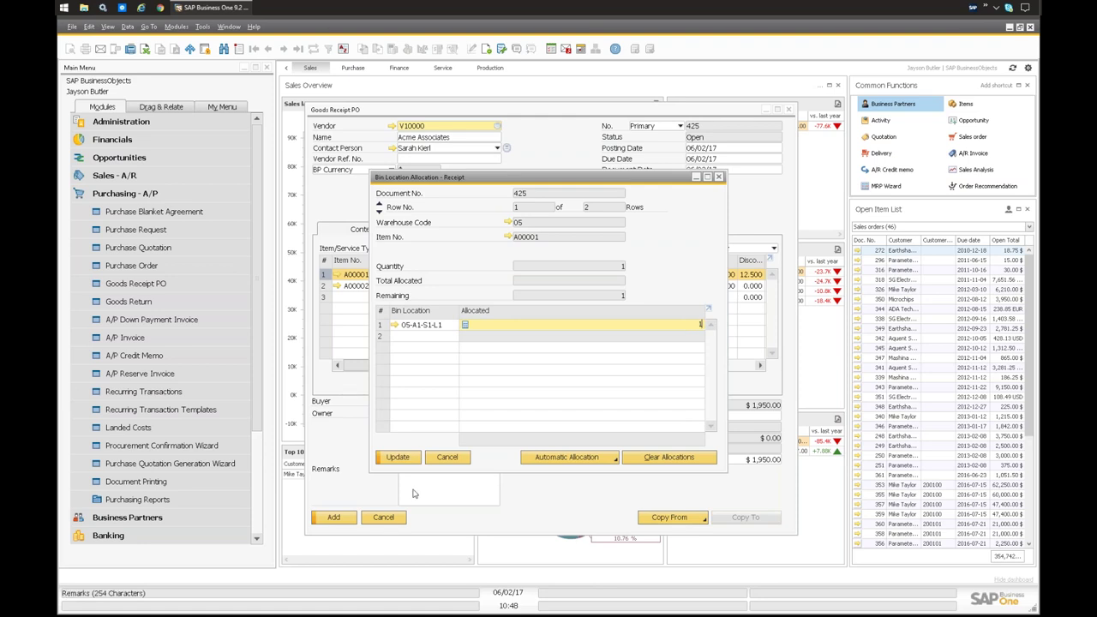
{"action": "left_click", "coordinate": [399, 458]}
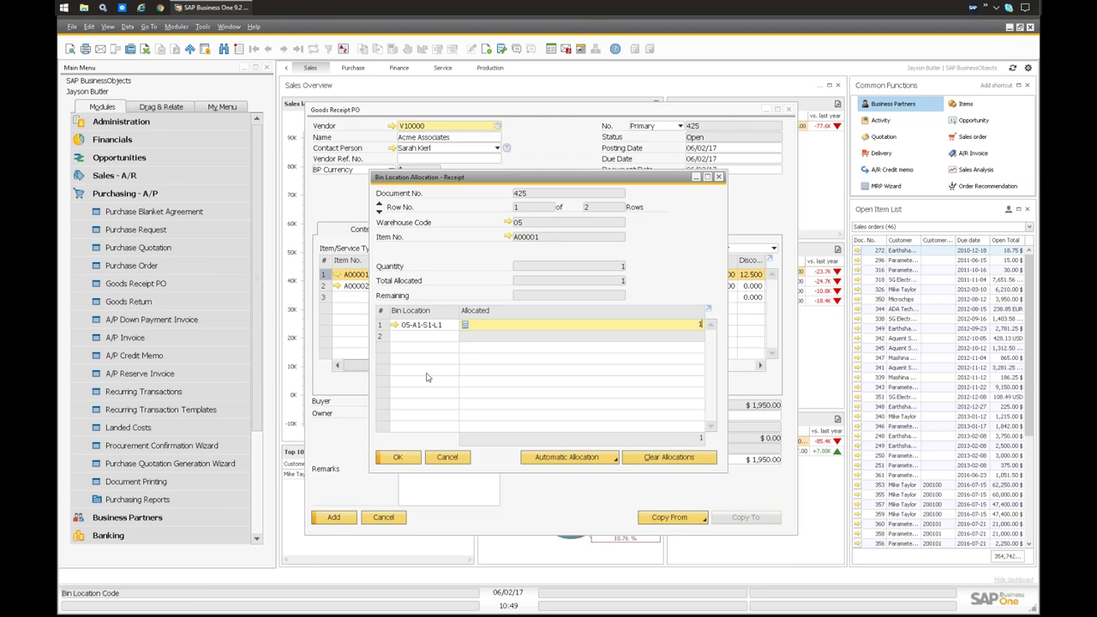
{"action": "left_click", "coordinate": [414, 457]}
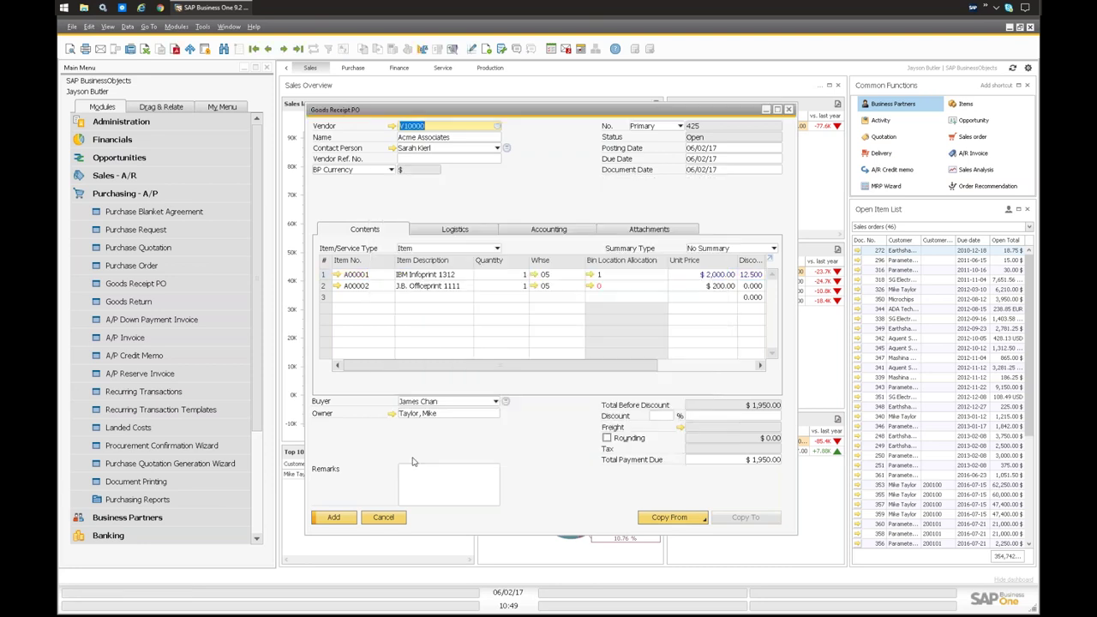
Step: Allocate a quantity of 1 of item A00002 to bin location 05-A1-S1-L1 and confirm the allocation
{"action": "left_click", "coordinate": [591, 289]}
{"action": "left_click", "coordinate": [456, 328]}
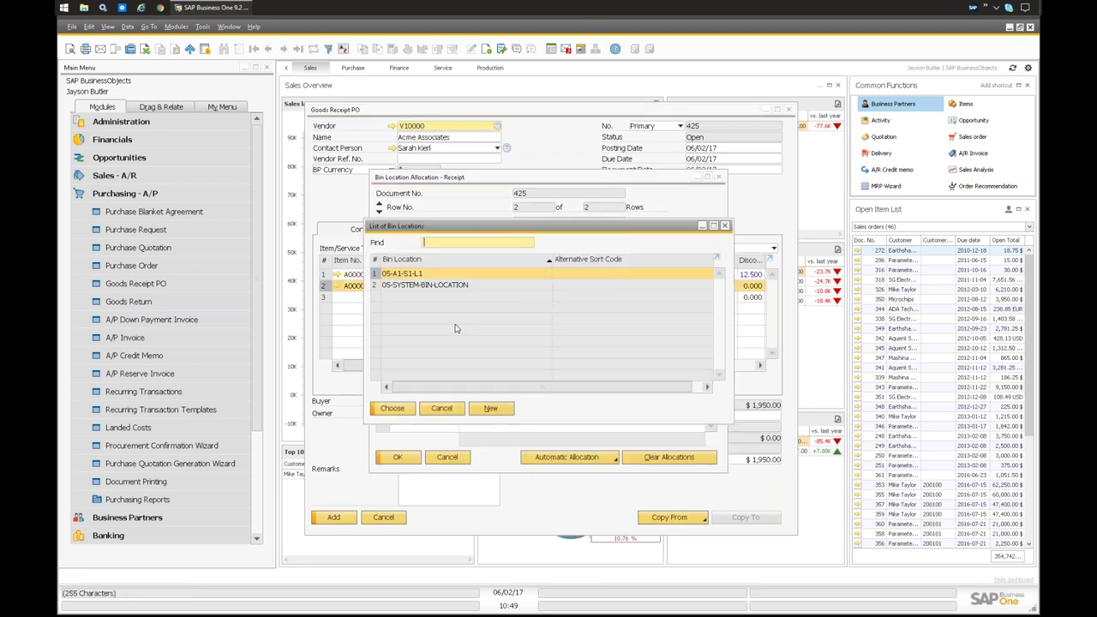
{"action": "double_click", "coordinate": [393, 275]}
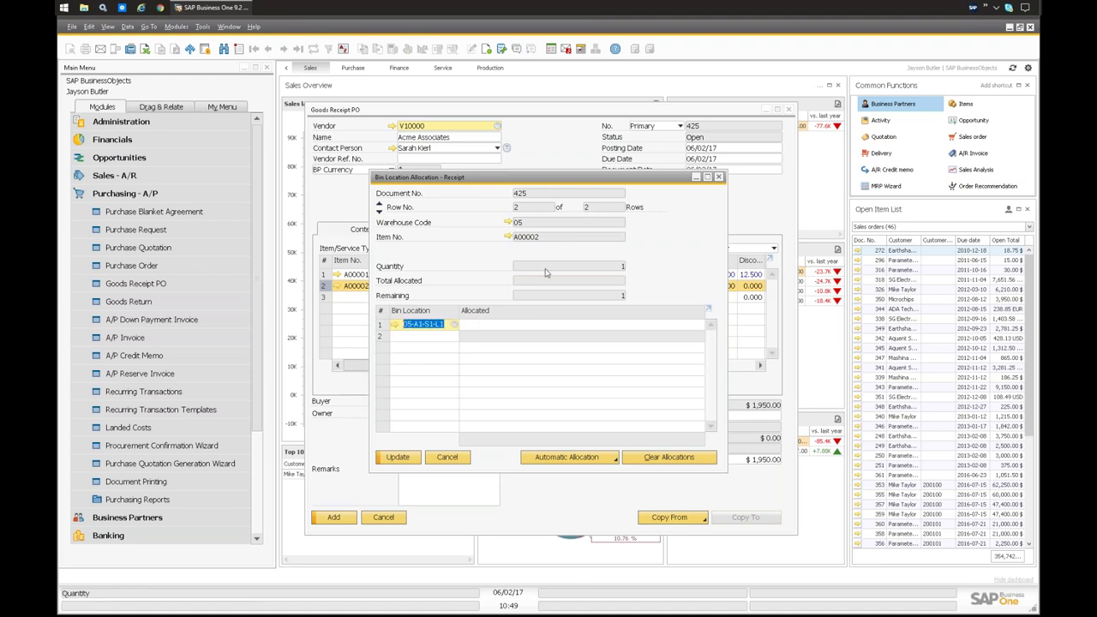
{"action": "left_click", "coordinate": [633, 328]}
{"action": "type", "text": "1"}
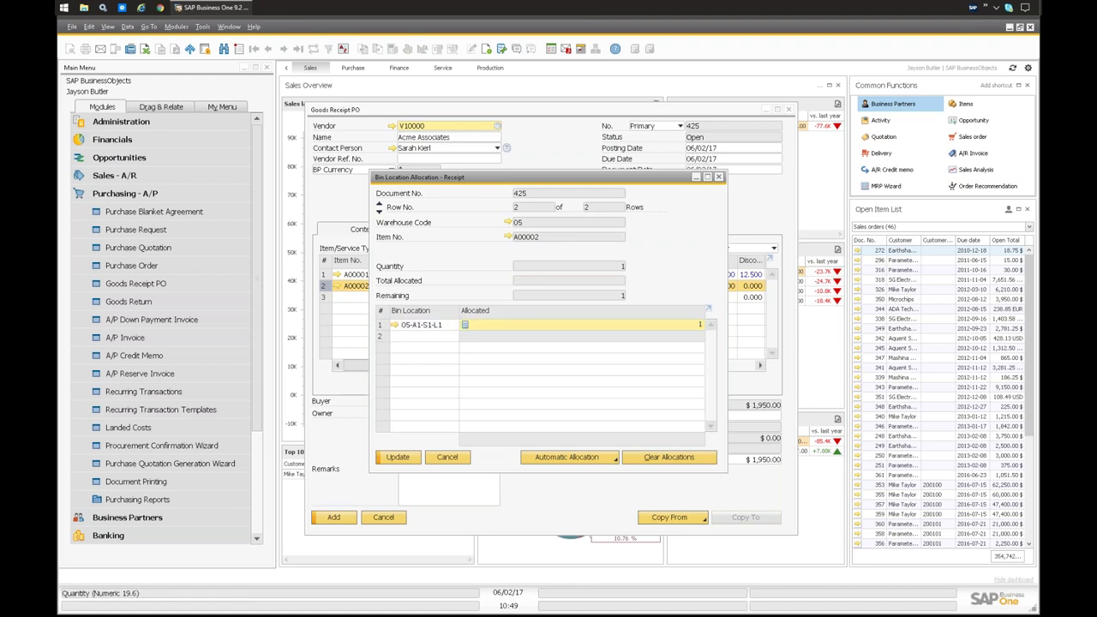
{"action": "left_click", "coordinate": [398, 457]}
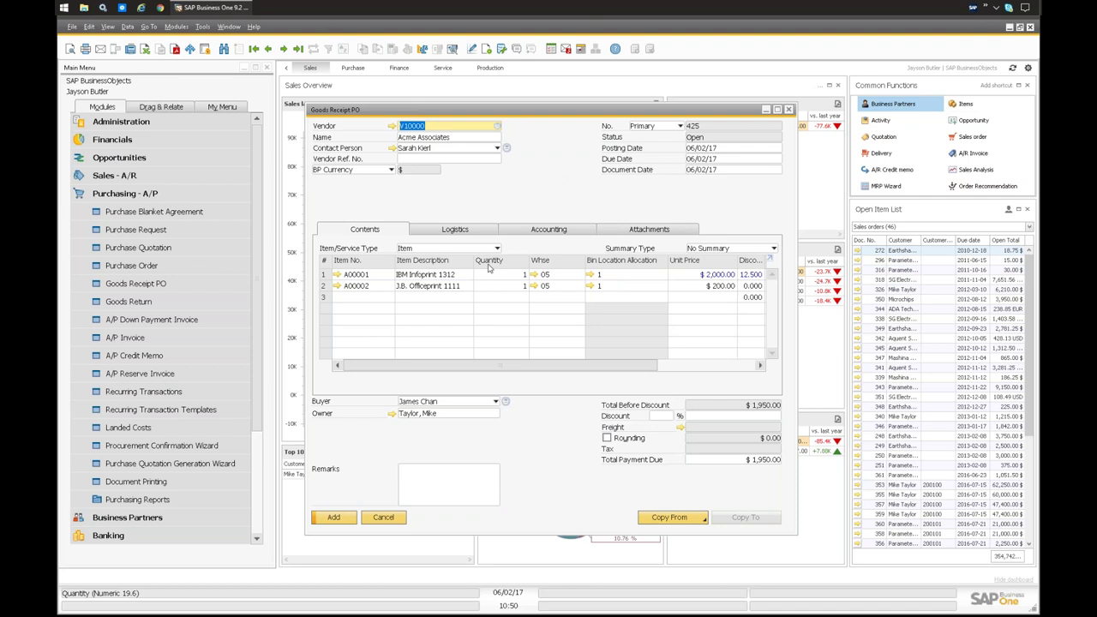
Step: Add the goods receipt PO, accept that it becomes unchangeable, and close the blank form
{"action": "left_click", "coordinate": [334, 518]}
{"action": "left_click", "coordinate": [408, 339]}
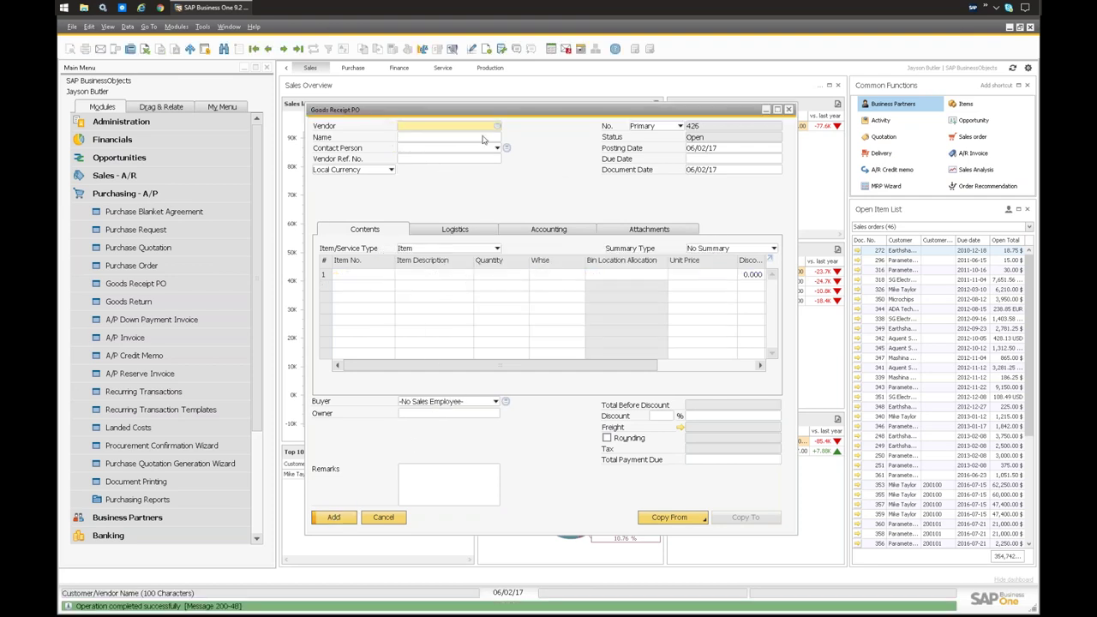
{"action": "key", "text": "Escape"}
Step: Open a new sales delivery document and select its customer
{"action": "left_click", "coordinate": [114, 175]}
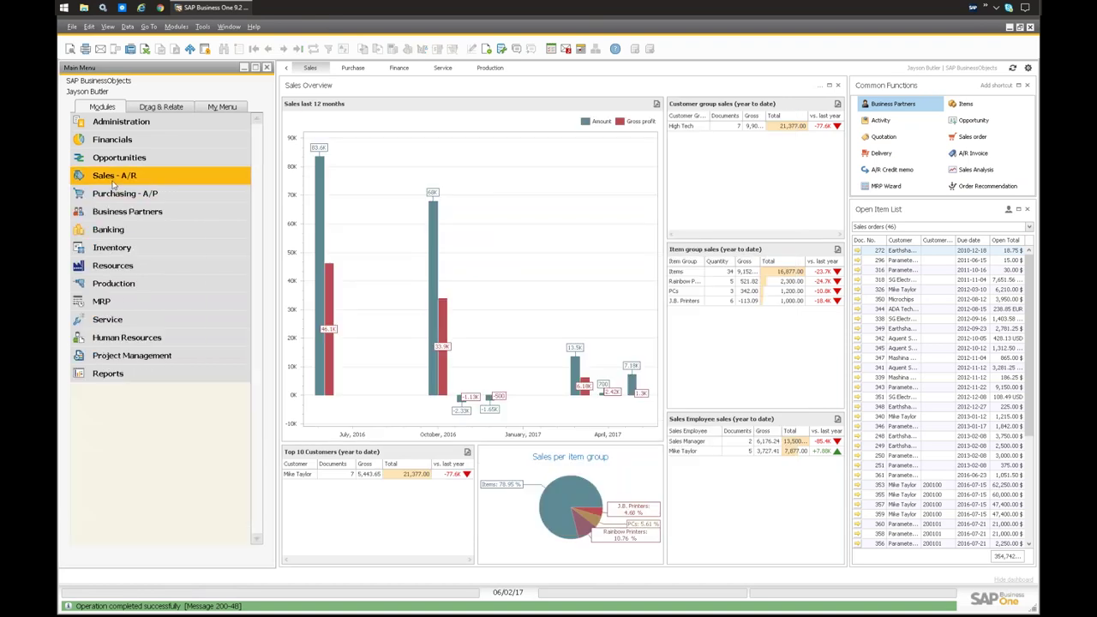
{"action": "left_click", "coordinate": [121, 247]}
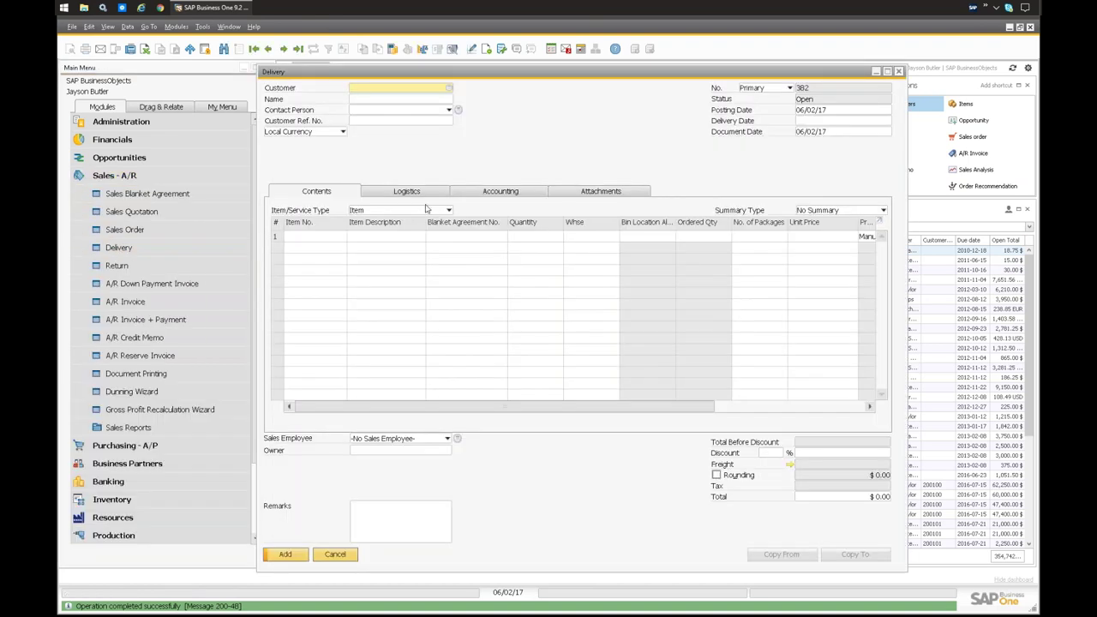
{"action": "key", "text": "Tab"}
{"action": "key", "text": "Return"}
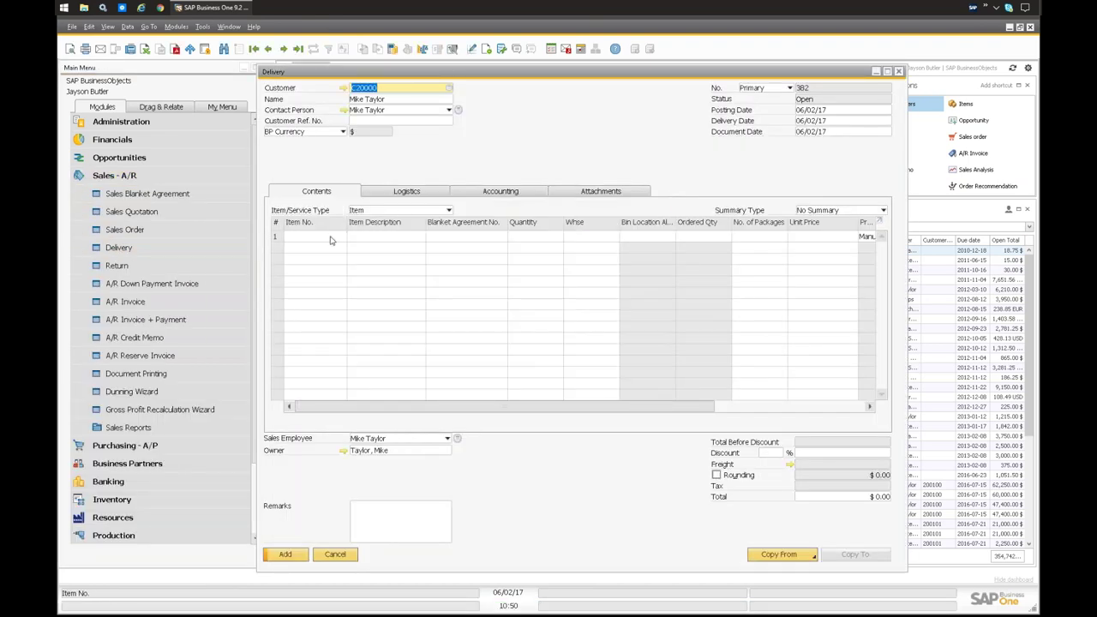
Step: Add items A00001 and A00002 together to the delivery lines
{"action": "key", "text": "Tab"}
{"action": "left_click", "coordinate": [336, 262], "text": "shift"}
{"action": "left_click", "coordinate": [326, 393]}
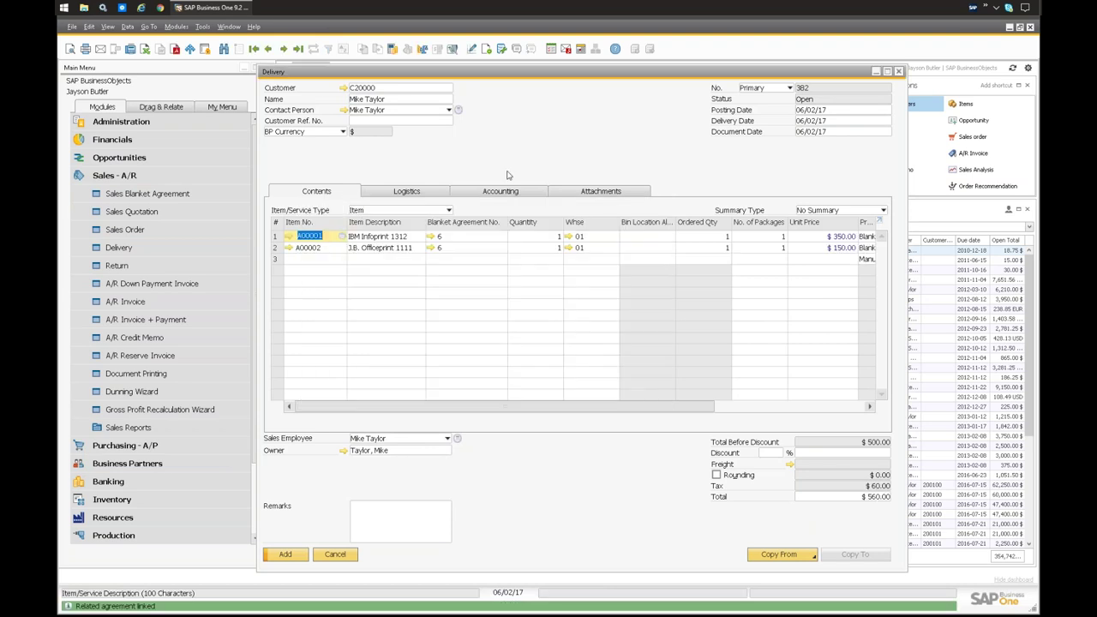
Step: Set the warehouse to 05 on both item lines of the delivery
{"action": "left_click", "coordinate": [605, 240]}
{"action": "type", "text": "05"}
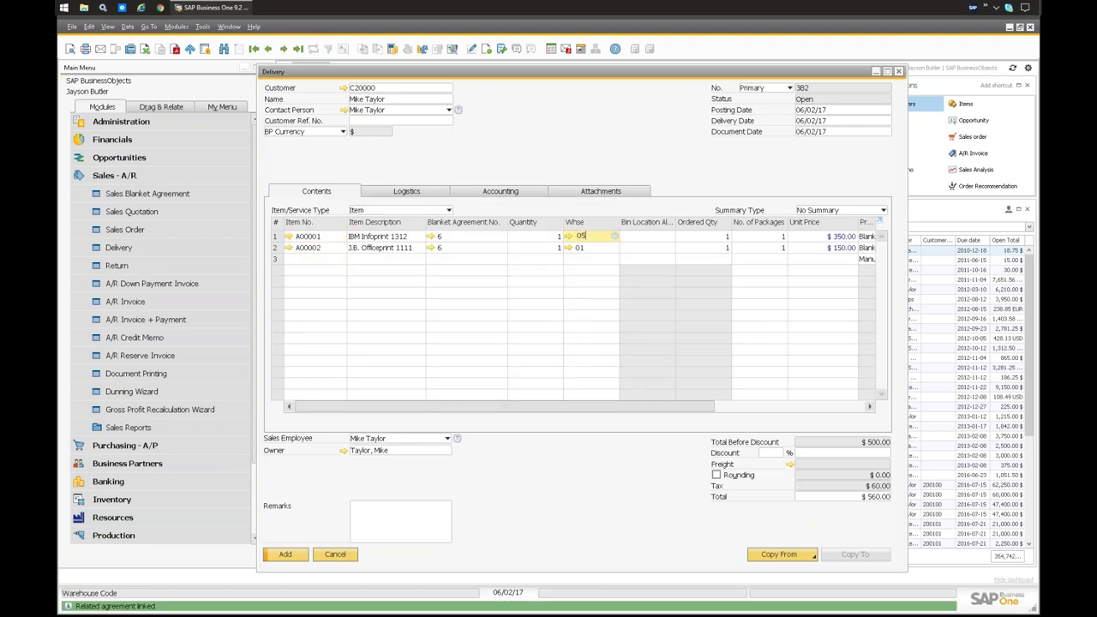
{"action": "left_click", "coordinate": [569, 251]}
{"action": "type", "text": "05"}
{"action": "key", "text": "Tab"}
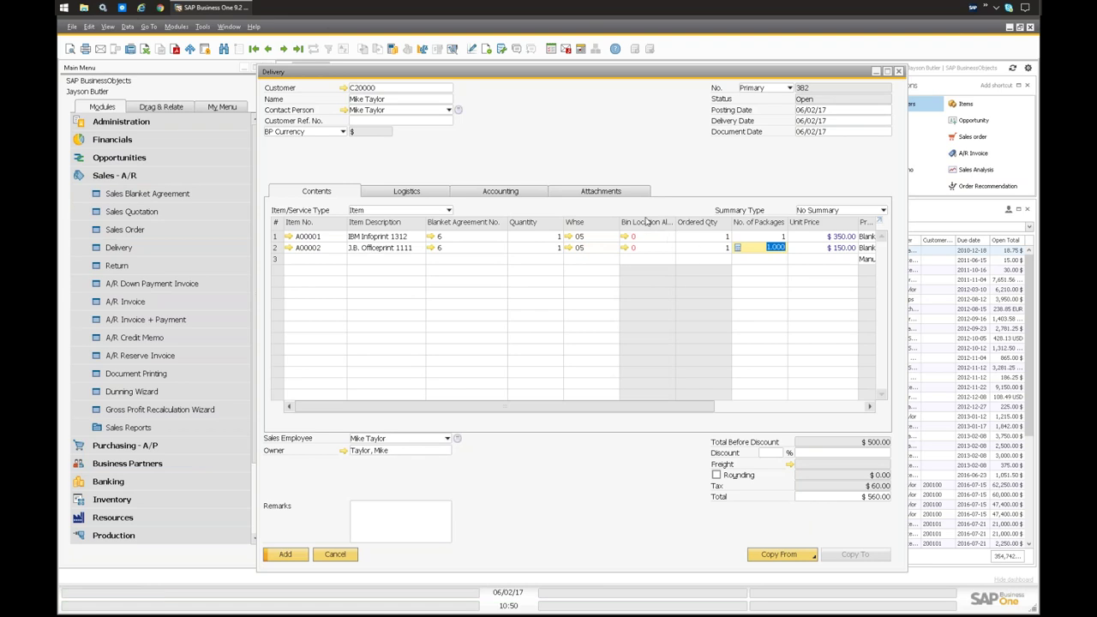
Step: Allocate a quantity of 1 of item A00001 from bin location 05-A1-S1-L1 for the delivery
{"action": "left_click", "coordinate": [626, 237]}
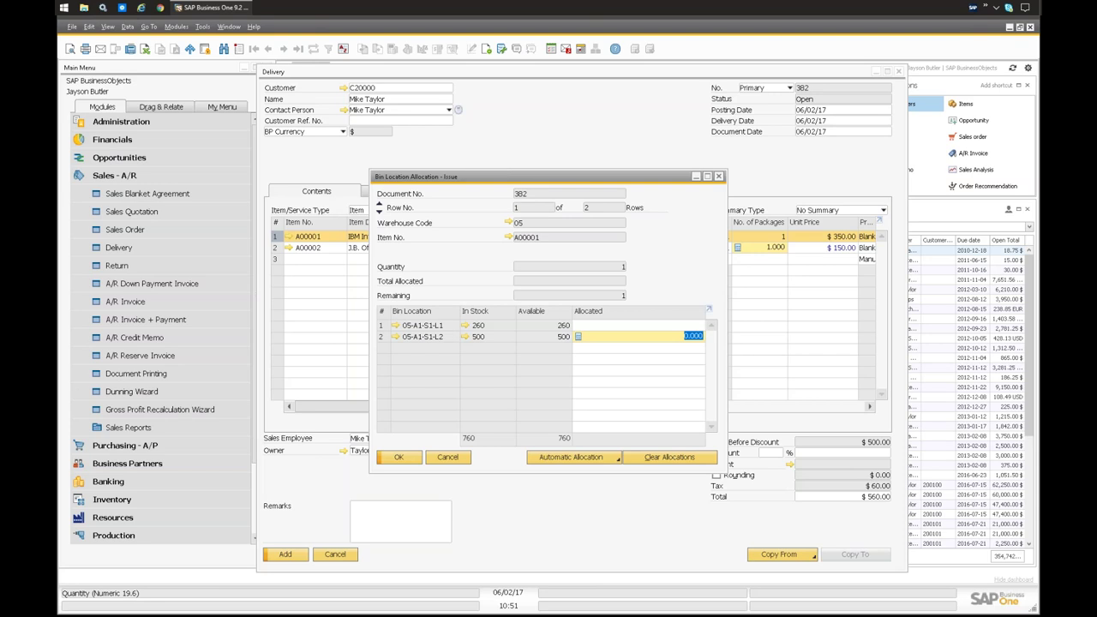
{"action": "key", "text": "Up"}
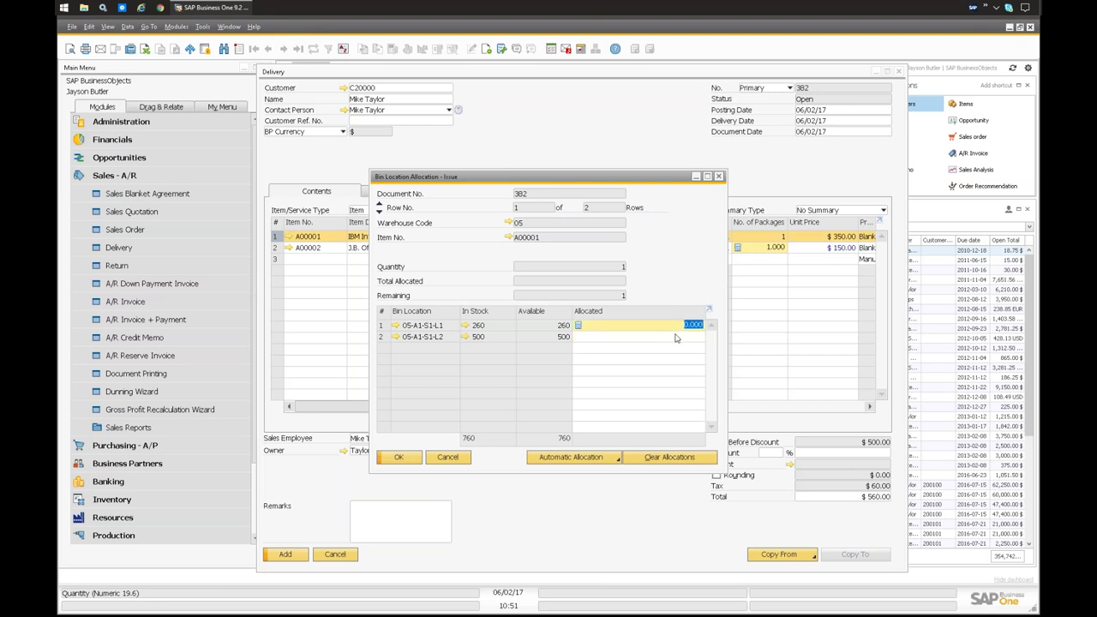
{"action": "type", "text": "1"}
{"action": "left_click", "coordinate": [399, 456]}
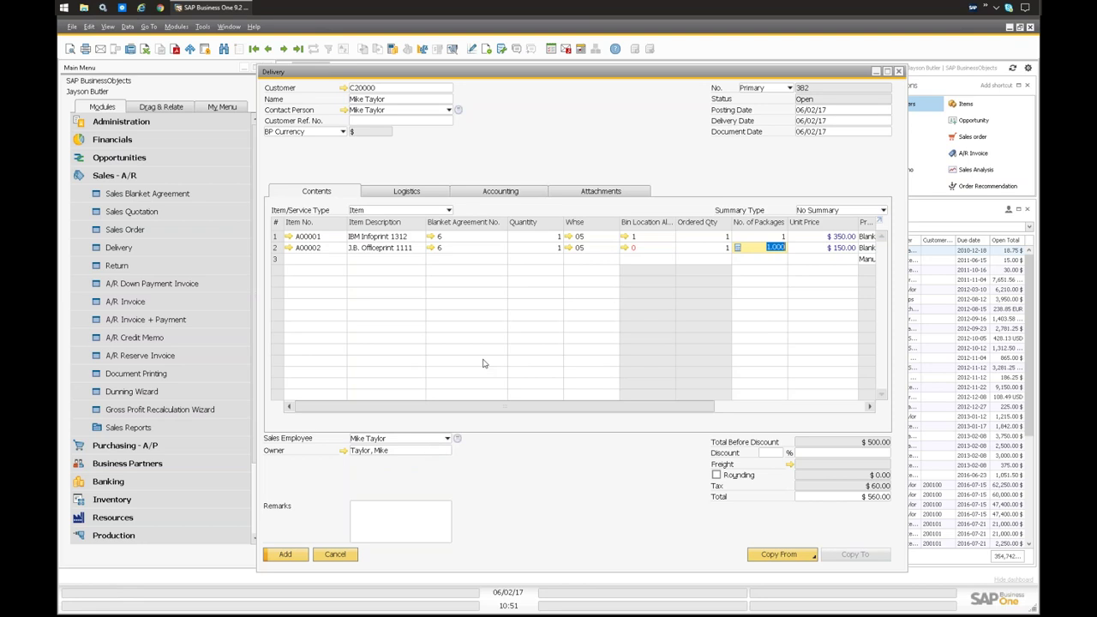
Step: Allocate a quantity of 1 of item A00002 from bin location 05-A1-S1-L1 and close the allocation window
{"action": "left_click", "coordinate": [624, 248]}
{"action": "type", "text": "1"}
{"action": "left_click", "coordinate": [399, 457]}
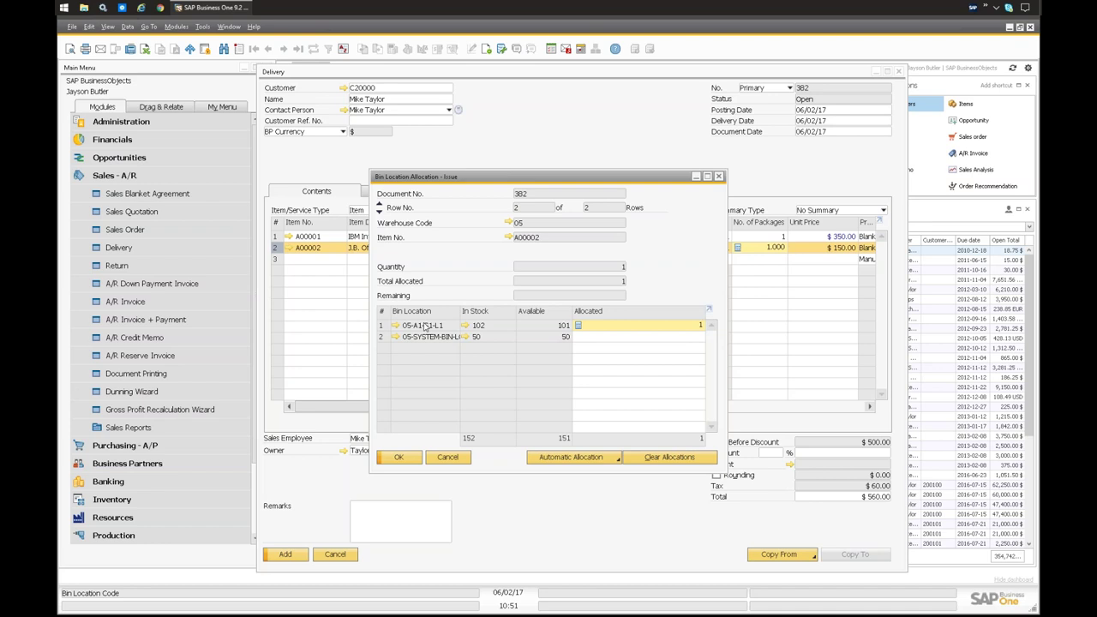
{"action": "left_click", "coordinate": [399, 457]}
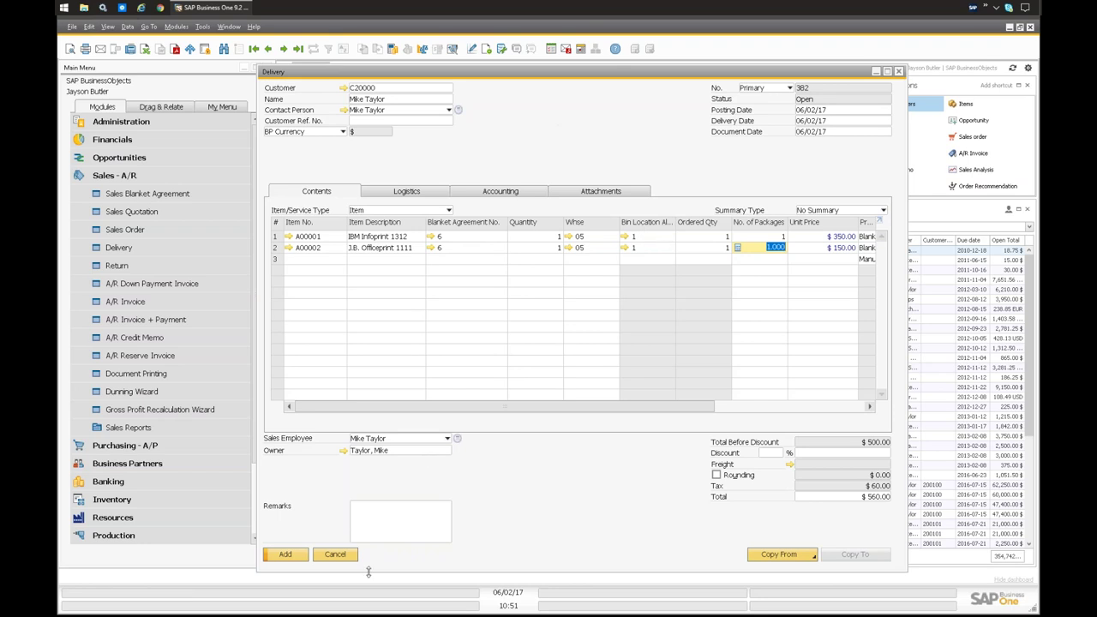
Step: Add the delivery, accept that it becomes unchangeable, and close the blank form
{"action": "left_click", "coordinate": [287, 554]}
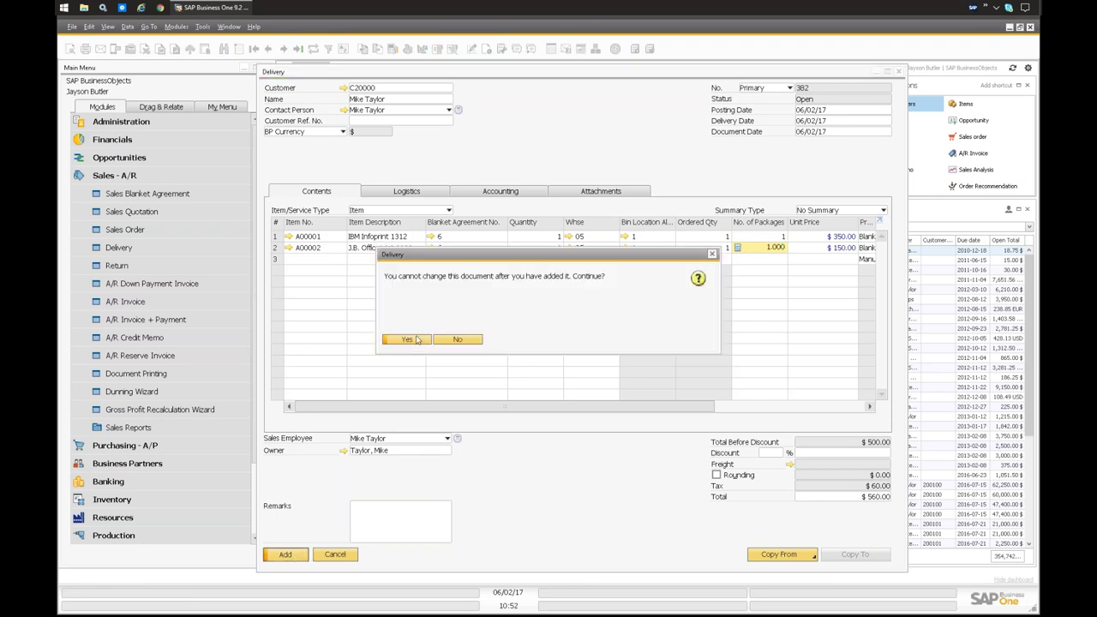
{"action": "left_click", "coordinate": [406, 339]}
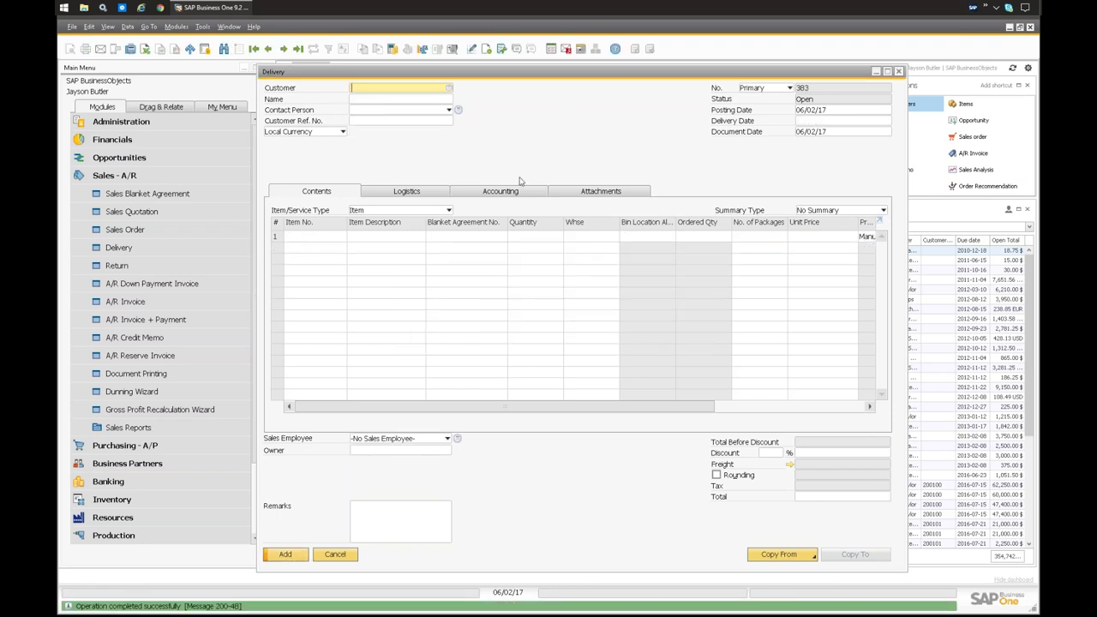
{"action": "key", "text": "Escape"}
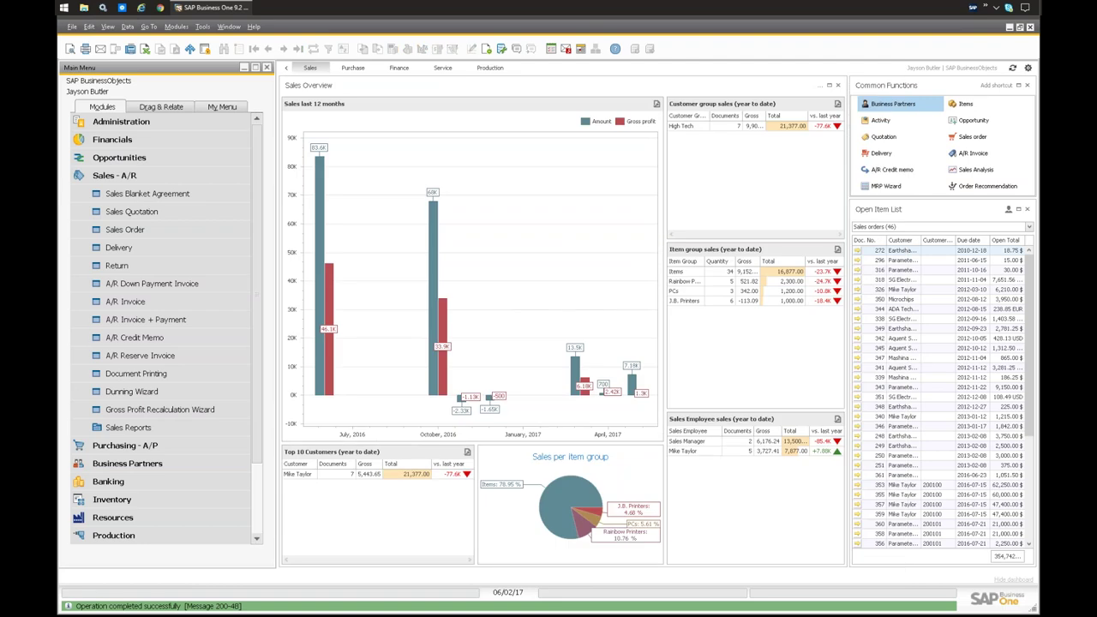
Step: List the open sales orders for warehouse 05 in the Pick and Pack Manager, keeping the preset selection criteria
{"action": "left_click", "coordinate": [114, 174]}
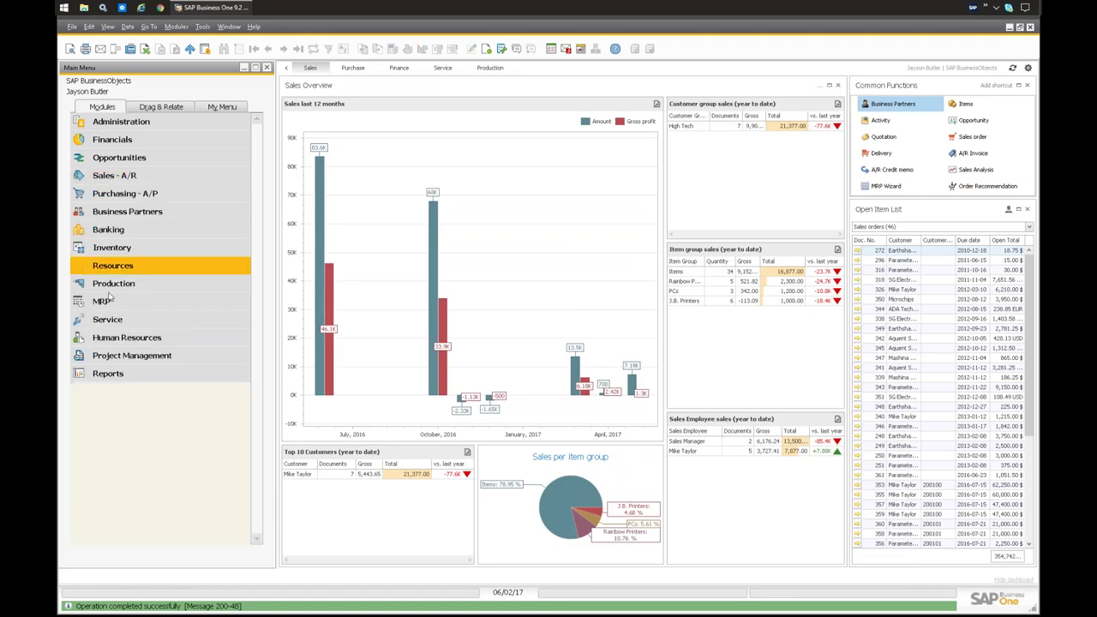
{"action": "left_click", "coordinate": [111, 248]}
{"action": "left_click", "coordinate": [133, 392]}
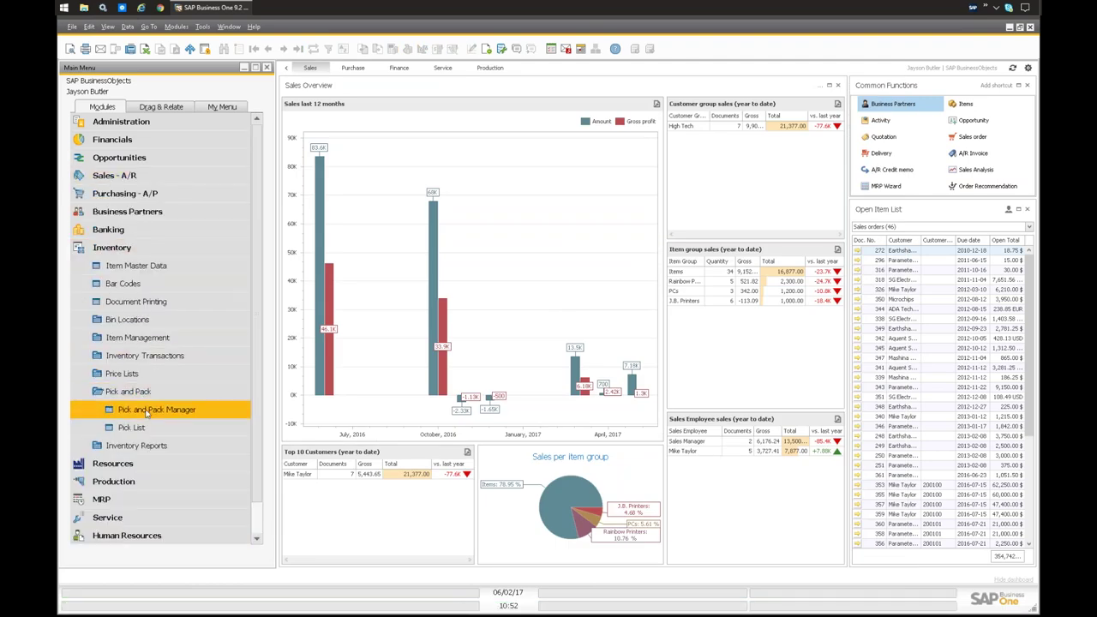
{"action": "left_click", "coordinate": [146, 410]}
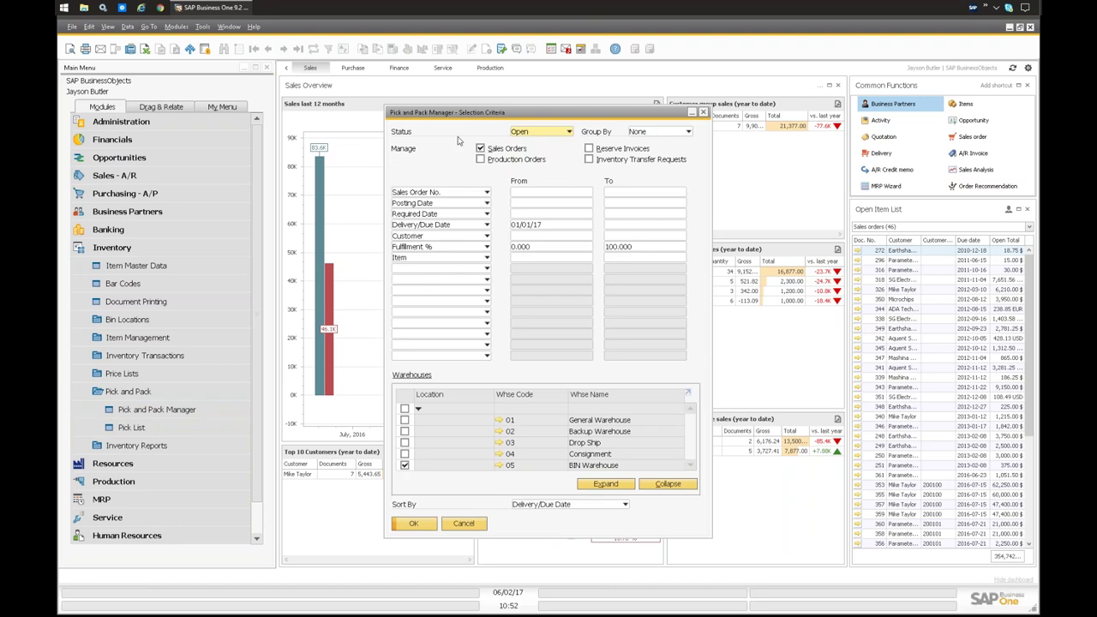
{"action": "left_click_drag", "start_coordinate": [465, 118], "coordinate": [460, 127]}
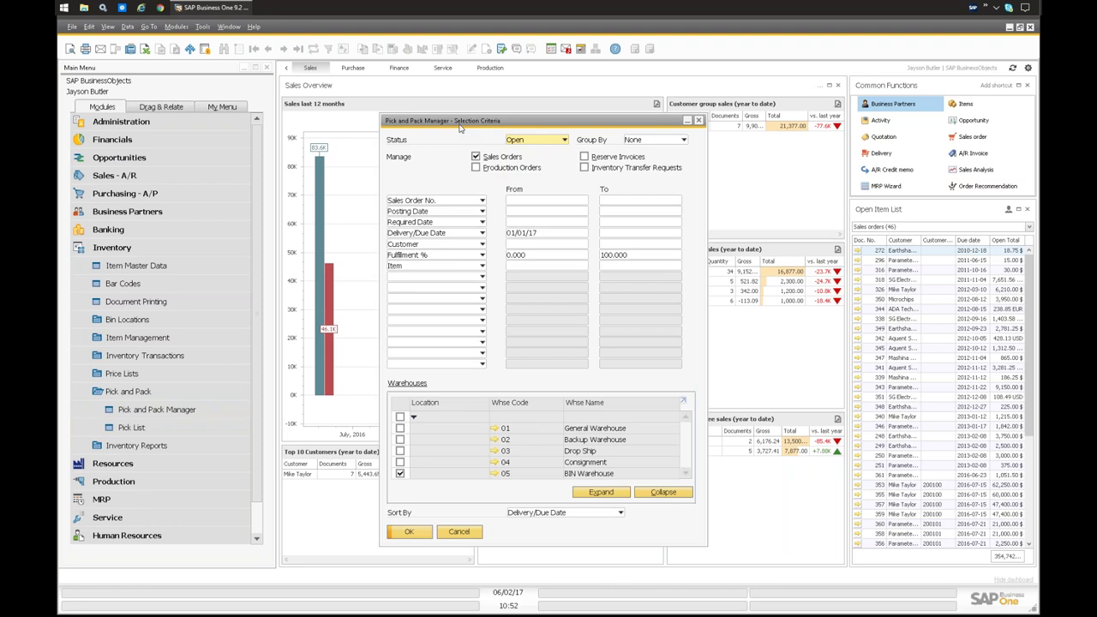
{"action": "left_click", "coordinate": [408, 531]}
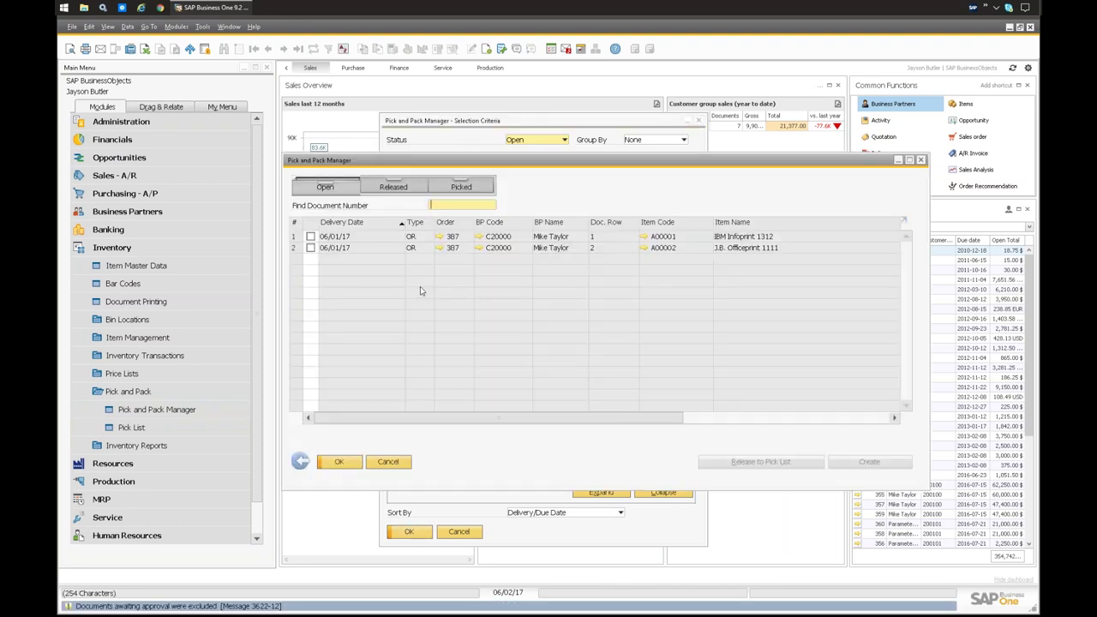
Step: Release both open order lines to a pick list, keeping all bins eligible and automatic allocation by Bin Location Code Order
{"action": "left_click", "coordinate": [310, 236]}
{"action": "left_click", "coordinate": [311, 247]}
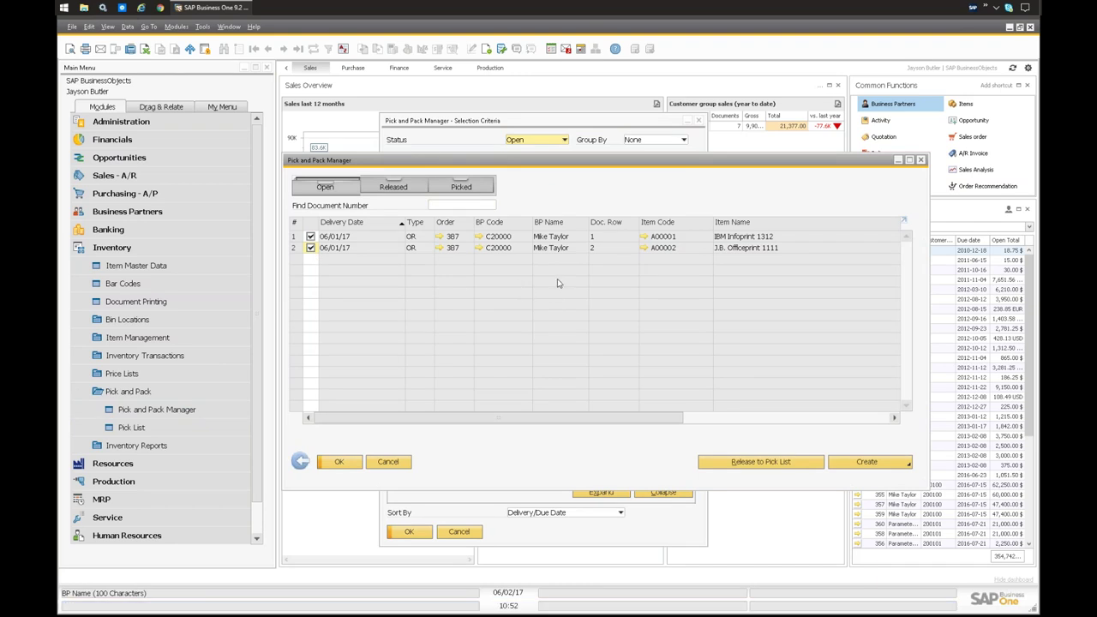
{"action": "left_click", "coordinate": [733, 465]}
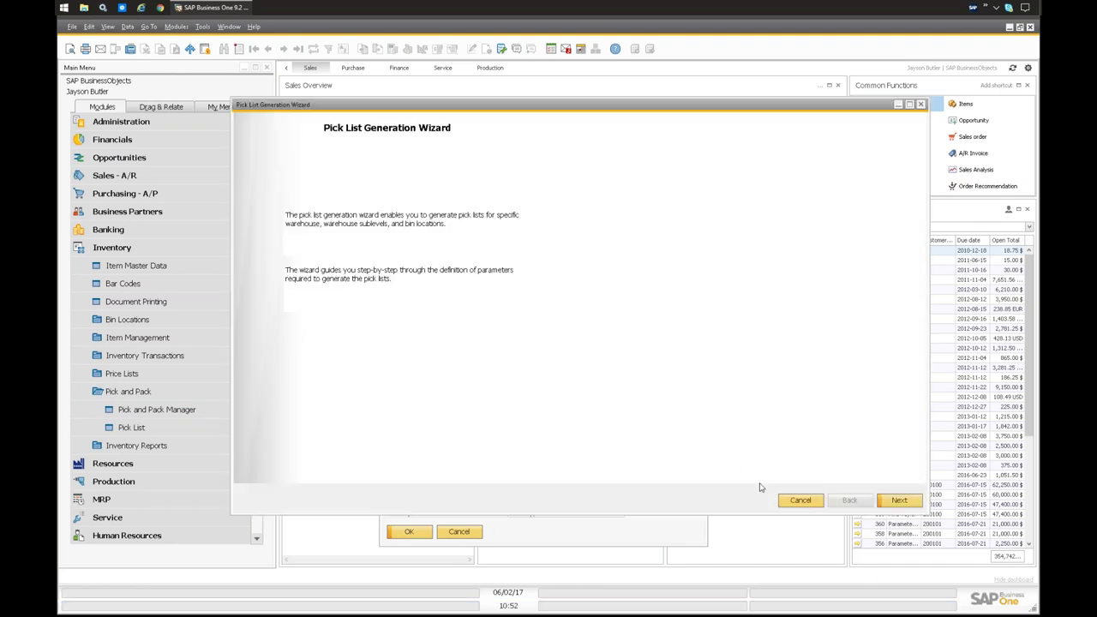
{"action": "left_click", "coordinate": [905, 503]}
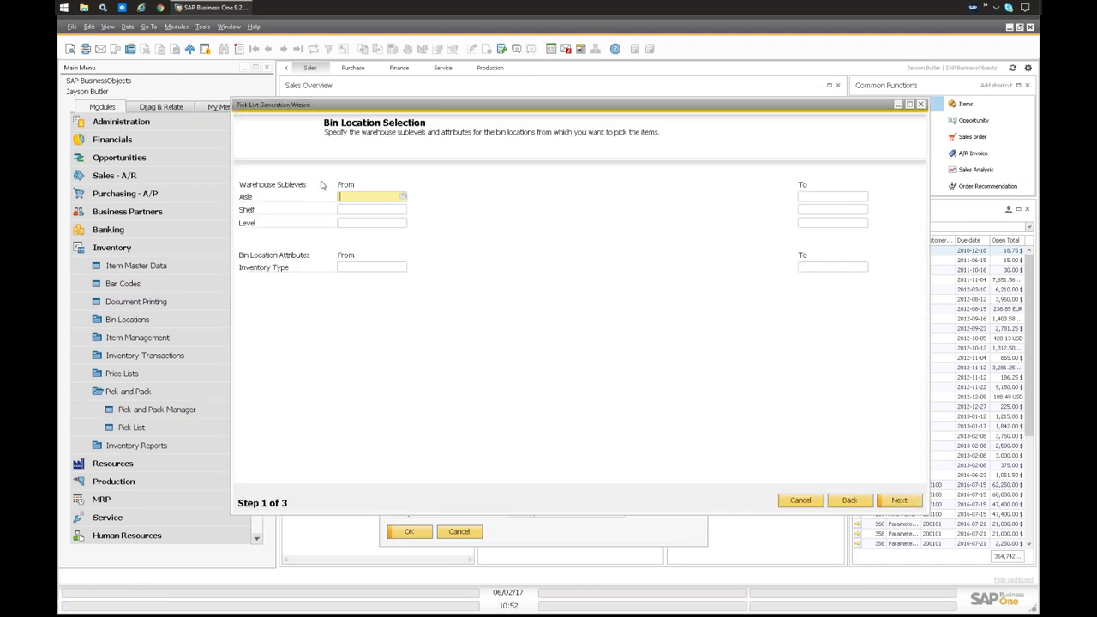
{"action": "left_click", "coordinate": [895, 500]}
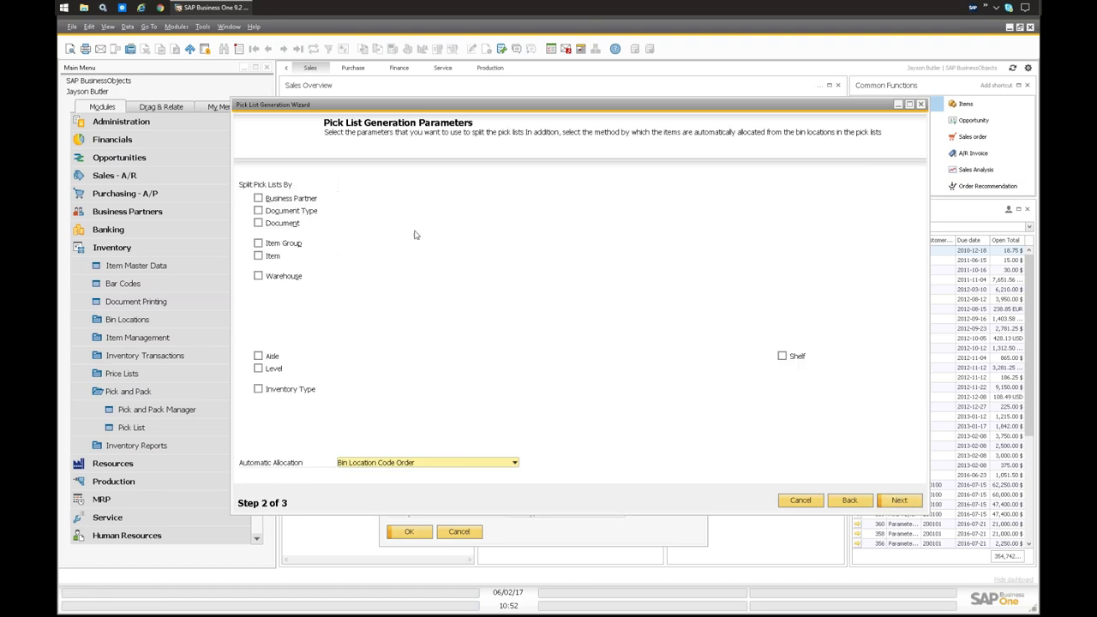
{"action": "left_click", "coordinate": [899, 502]}
{"action": "left_click", "coordinate": [895, 501]}
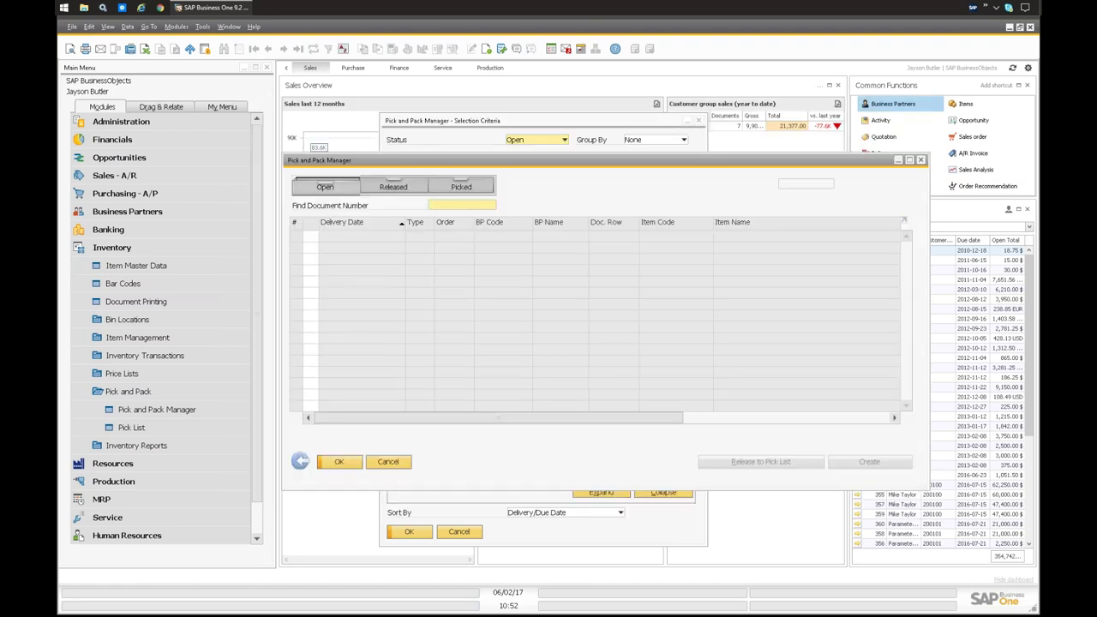
Step: Open the released pick list in a maximized window and preview its printout to check the bin locations, closing the preview when done
{"action": "left_click", "coordinate": [314, 232]}
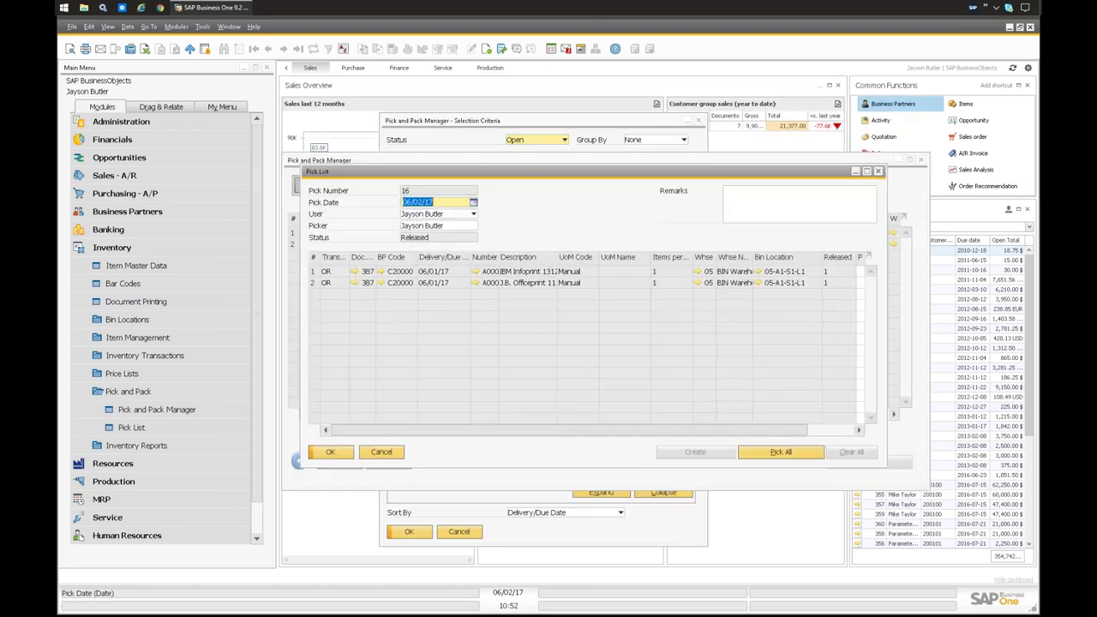
{"action": "double_click", "coordinate": [826, 176]}
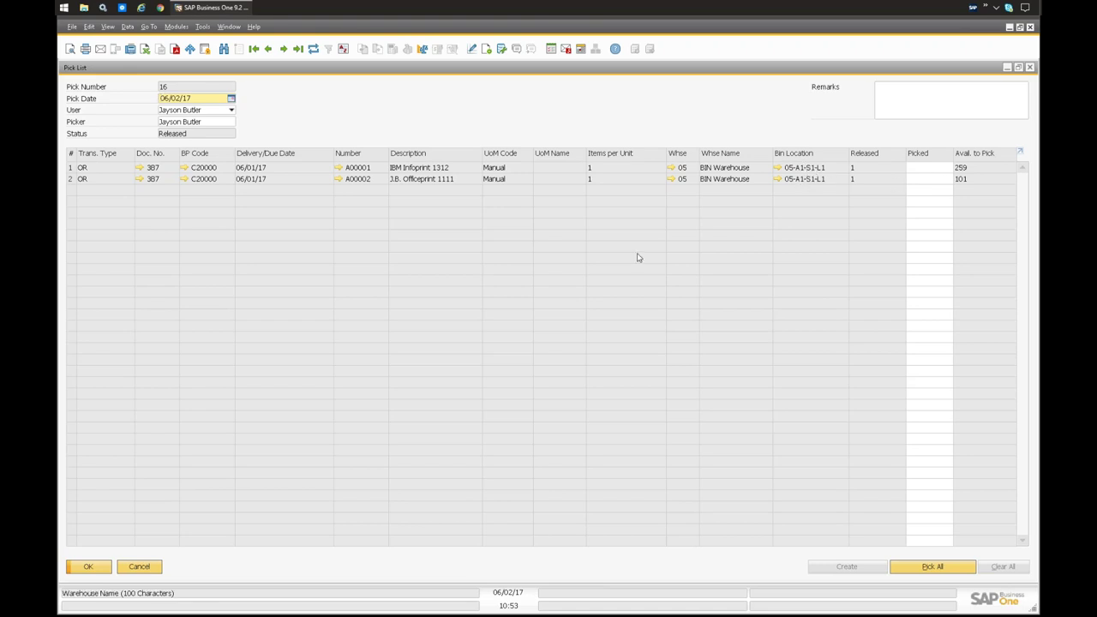
{"action": "left_click", "coordinate": [71, 49]}
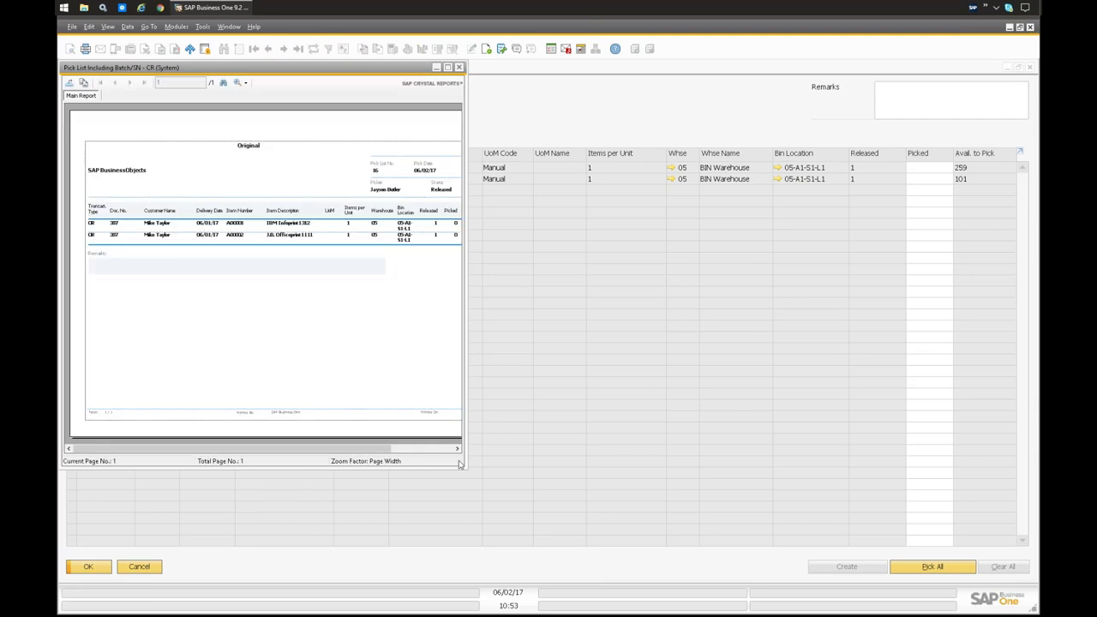
{"action": "left_click_drag", "start_coordinate": [464, 469], "coordinate": [722, 534]}
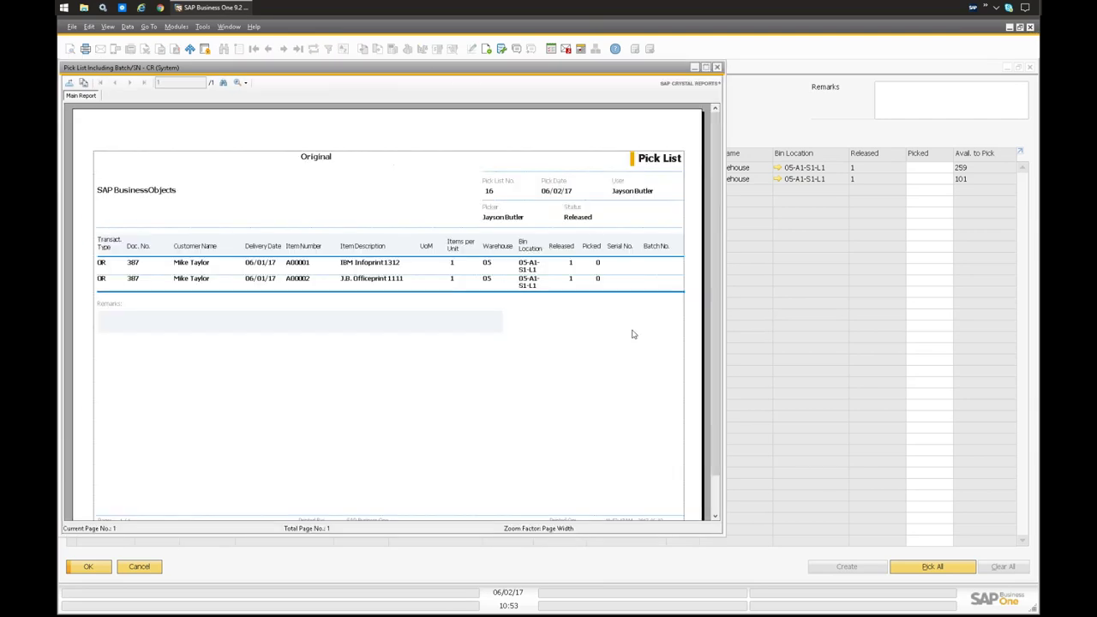
{"action": "left_click", "coordinate": [525, 266]}
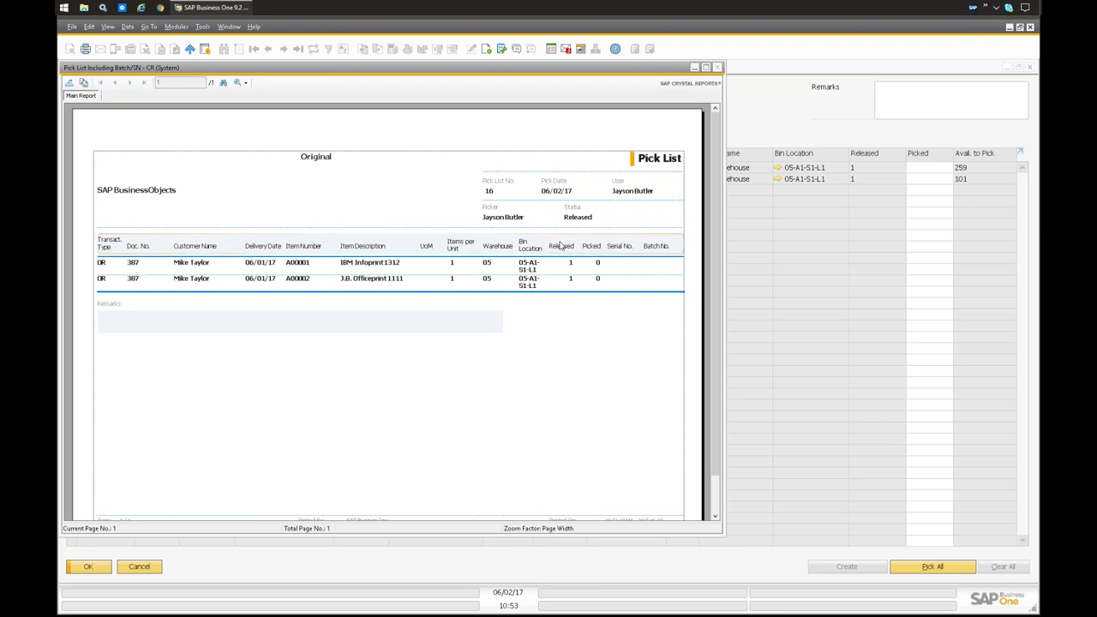
{"action": "left_click", "coordinate": [719, 68]}
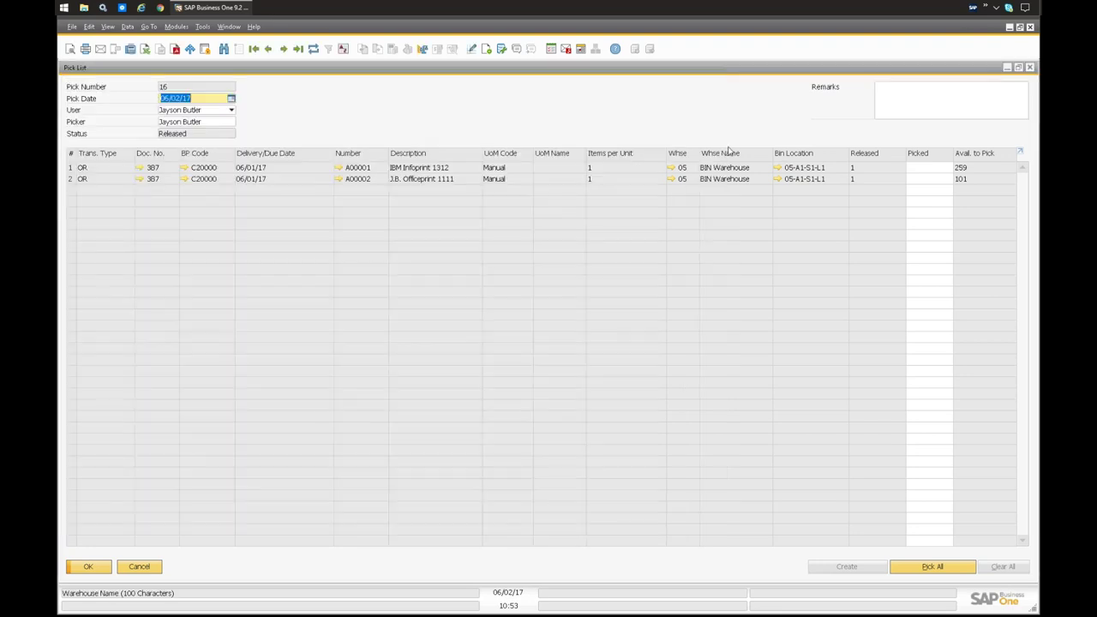
Step: Close the pick list and leave the Pick and Pack Manager, including its selection criteria
{"action": "left_click", "coordinate": [140, 566]}
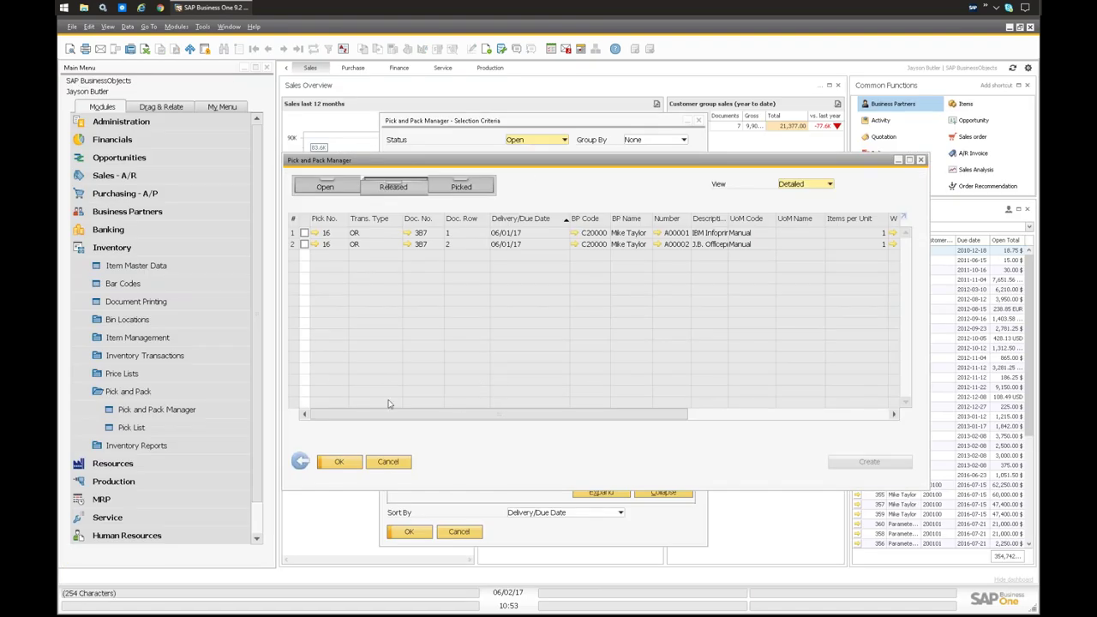
{"action": "left_click", "coordinate": [301, 462]}
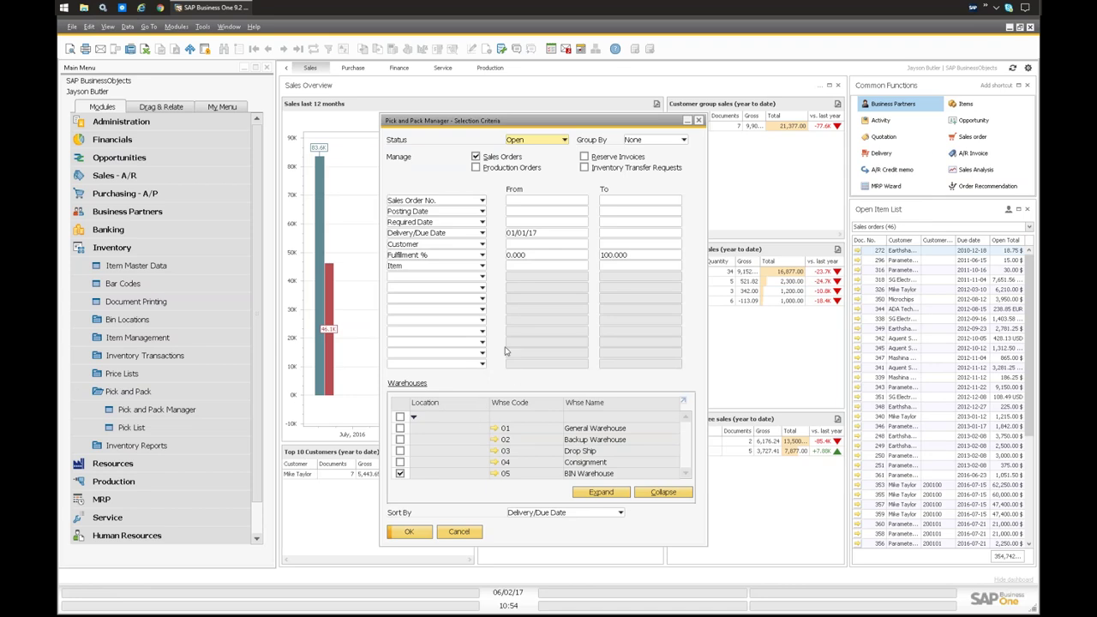
{"action": "left_click", "coordinate": [459, 531]}
Step: Open the master data of item A00001 and view its Bin Location Content List, closing the list when done
{"action": "left_click", "coordinate": [141, 265]}
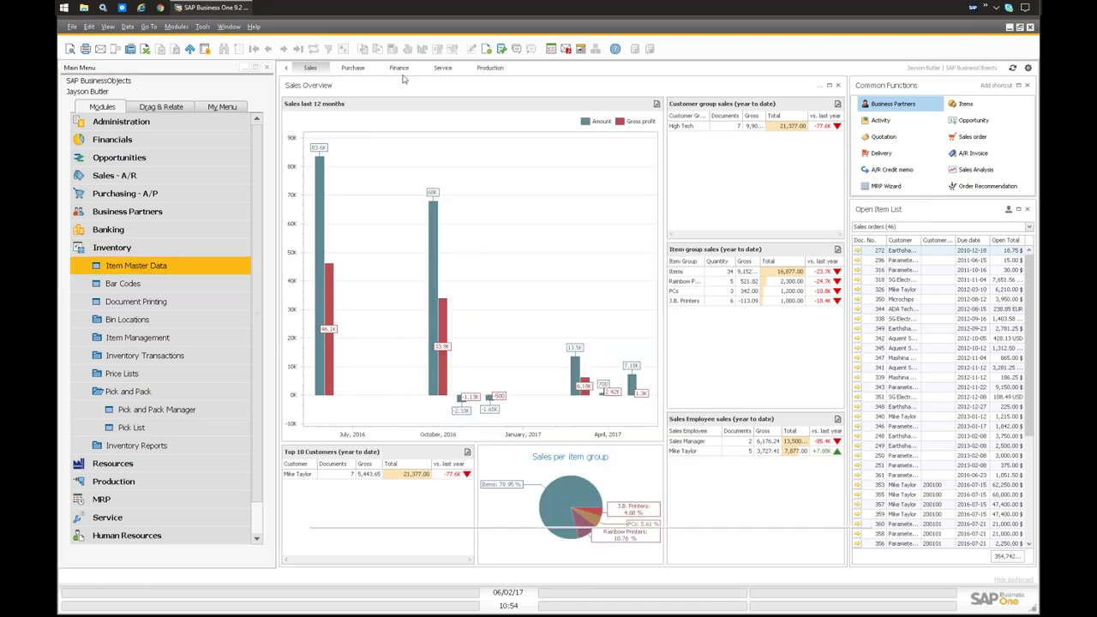
{"action": "left_click", "coordinate": [262, 53]}
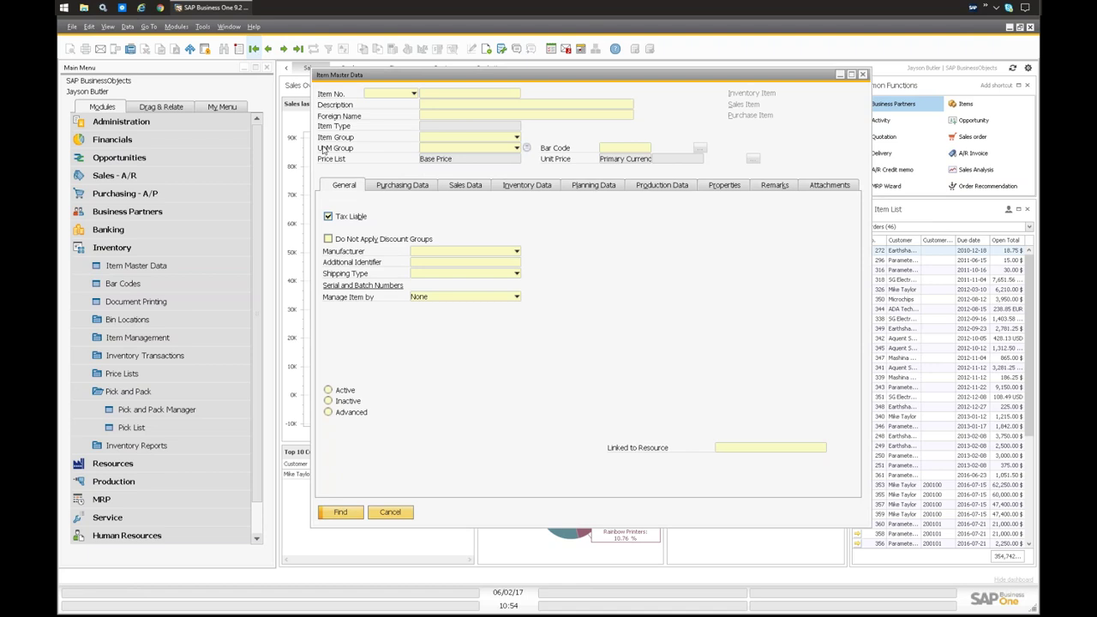
{"action": "right_click", "coordinate": [575, 227]}
{"action": "left_click", "coordinate": [604, 324]}
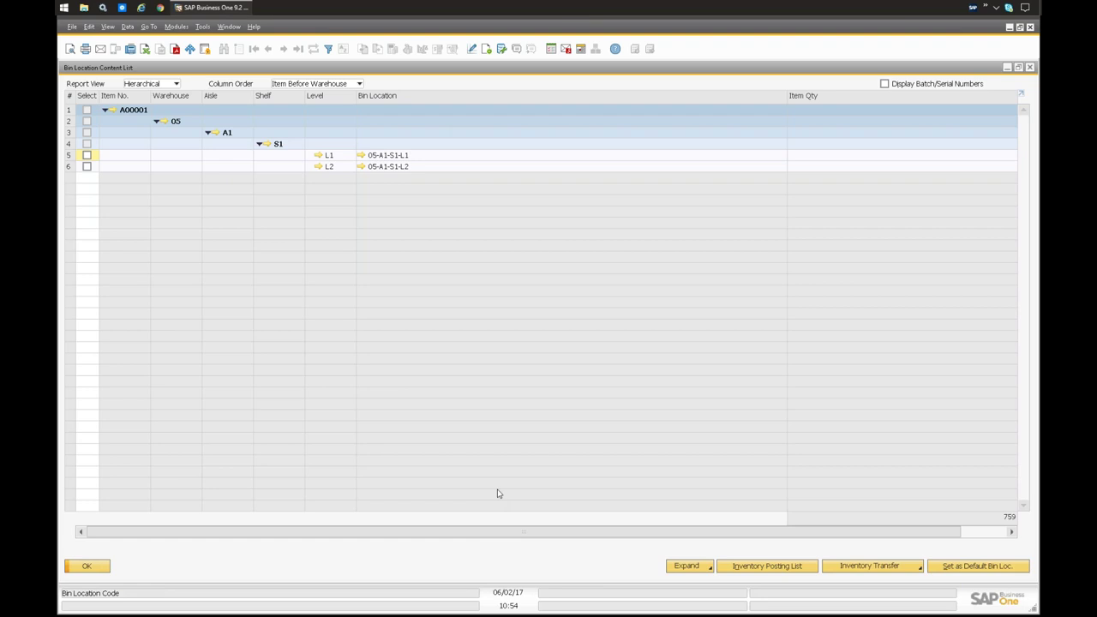
{"action": "left_click", "coordinate": [884, 84]}
{"action": "left_click", "coordinate": [87, 566]}
Step: Run the Bin Location Content List report for all items, examine it with batch and serial numbers displayed, and close the report and item master data
{"action": "left_click", "coordinate": [128, 391]}
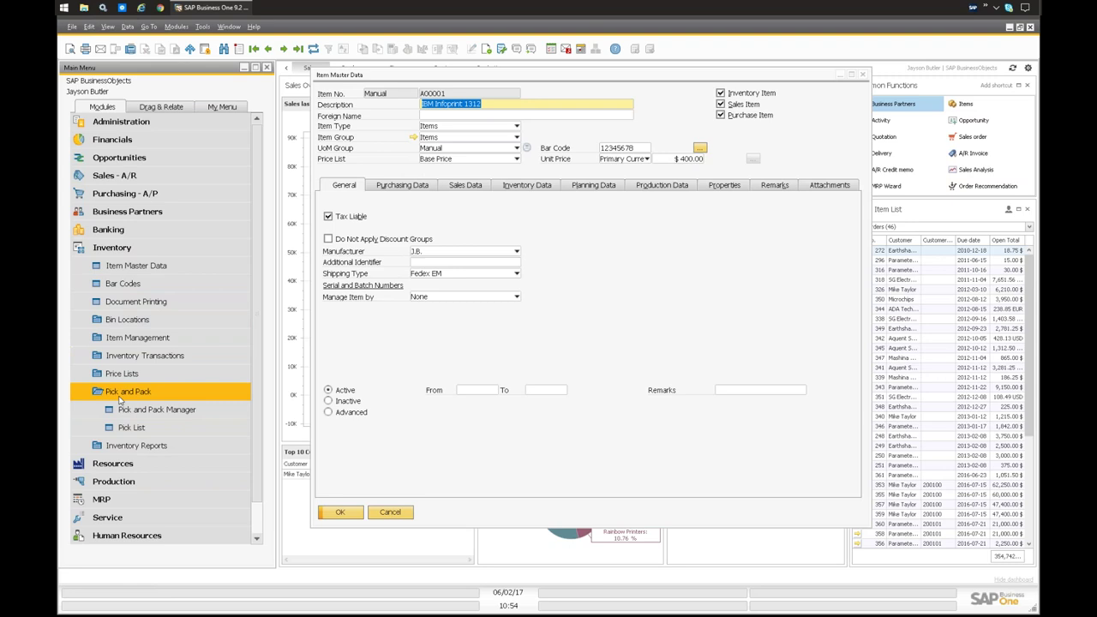
{"action": "left_click", "coordinate": [125, 409]}
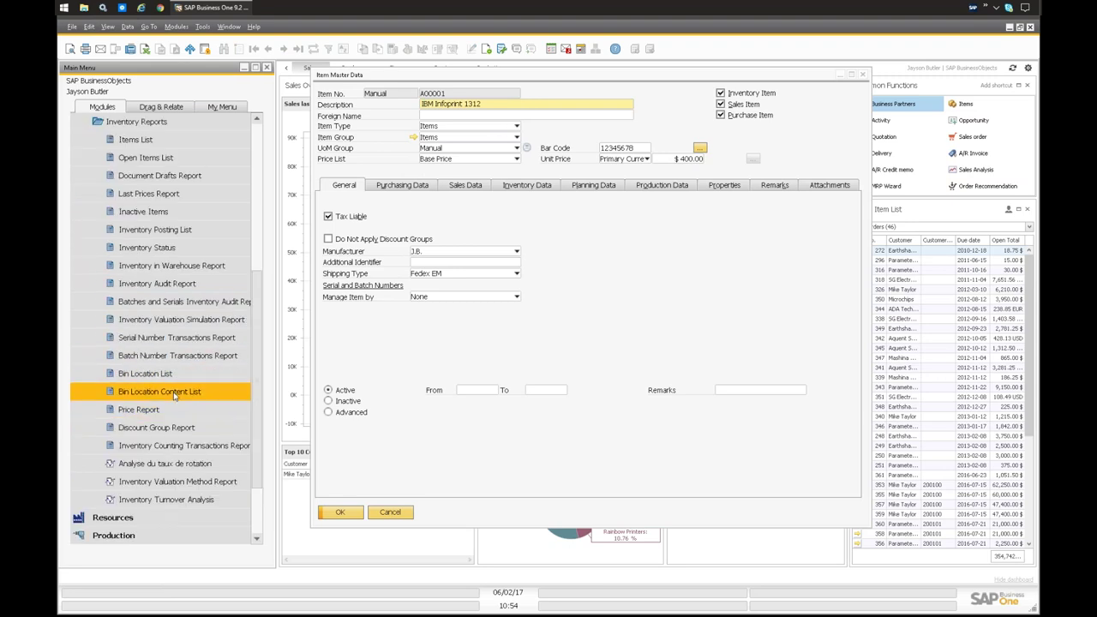
{"action": "left_click", "coordinate": [160, 390]}
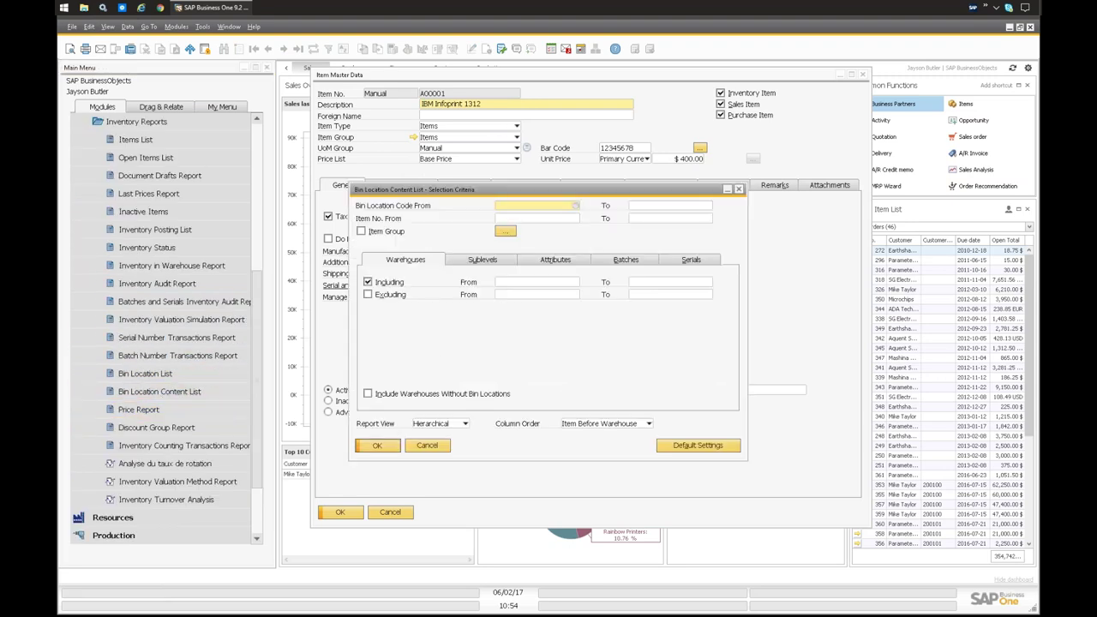
{"action": "left_click", "coordinate": [346, 548]}
{"action": "left_click", "coordinate": [884, 83]}
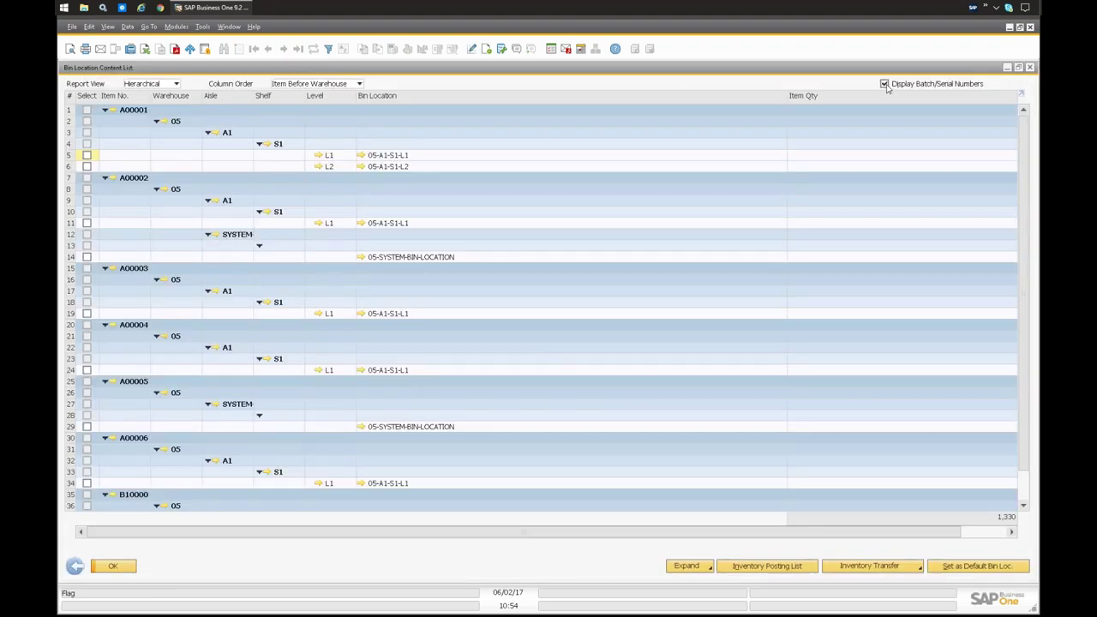
{"action": "scroll", "coordinate": [1025, 154], "scroll_direction": "down", "scroll_amount": 9}
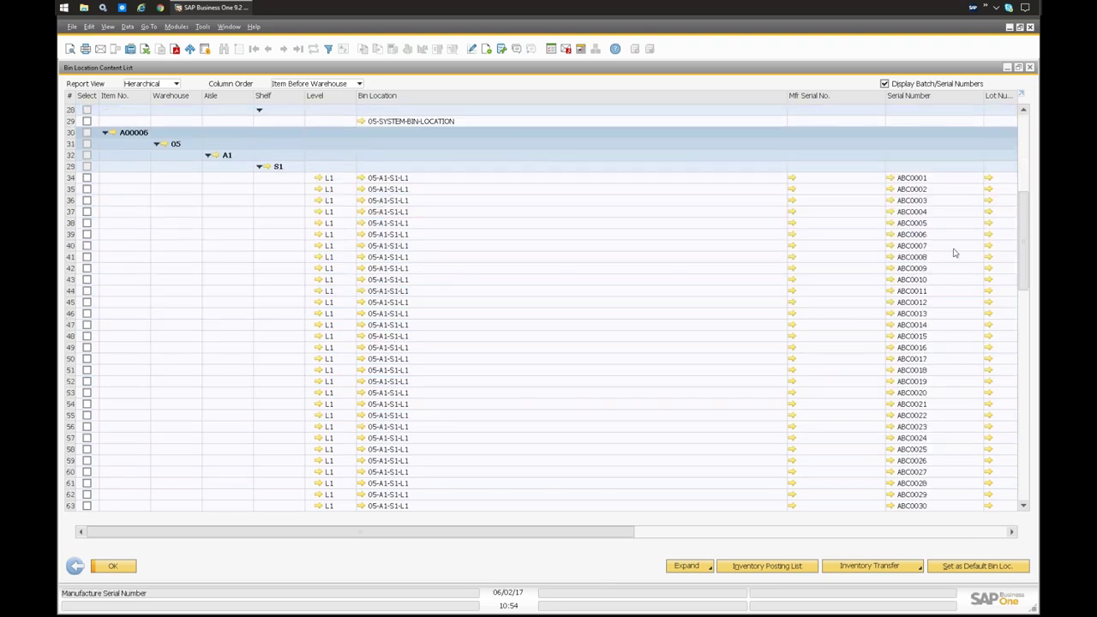
{"action": "scroll", "coordinate": [1021, 317], "scroll_direction": "down", "scroll_amount": 2}
{"action": "scroll", "coordinate": [1020, 316], "scroll_direction": "down", "scroll_amount": 6}
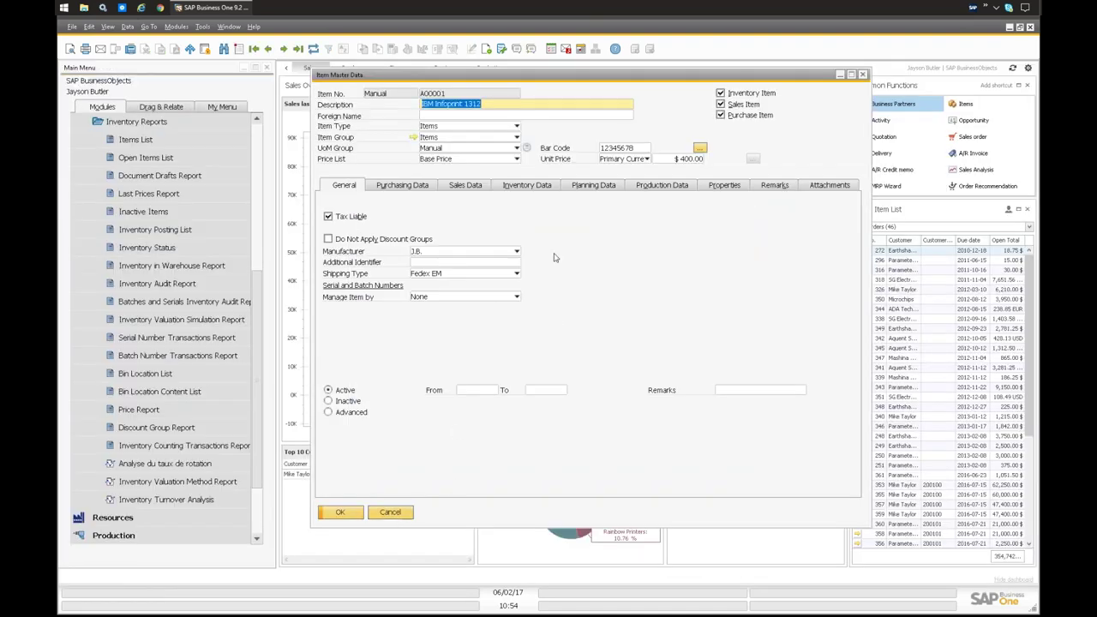
{"action": "left_click", "coordinate": [389, 513]}
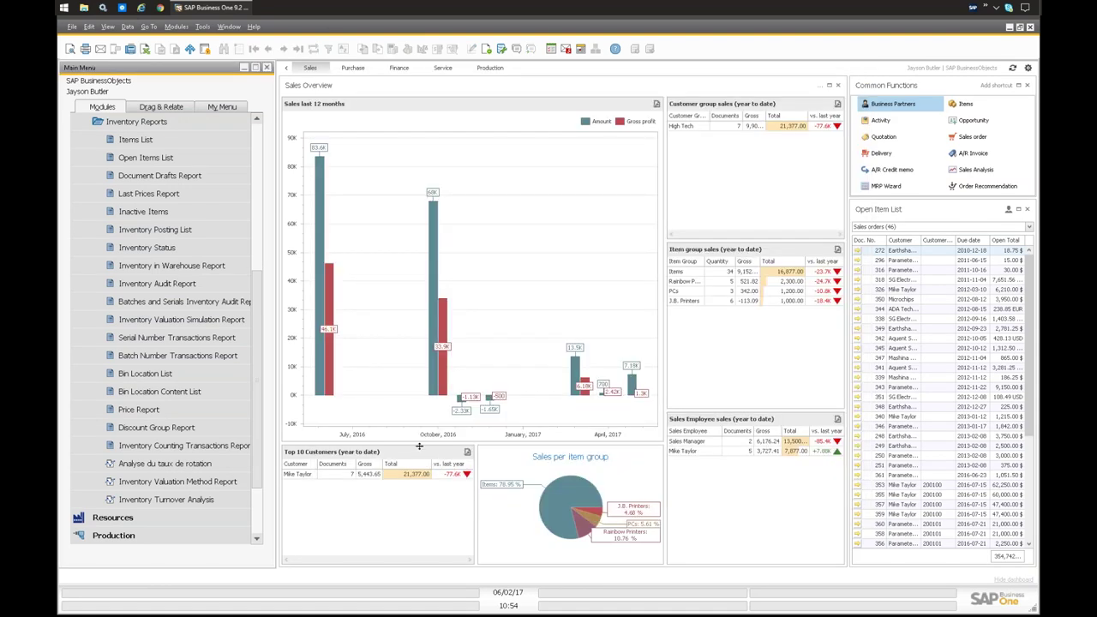
Step: Reopen the master data of item A00001 and view its list of selectable bar codes, leaving the assigned one in place
{"action": "mouse_move", "coordinate": [422, 396]}
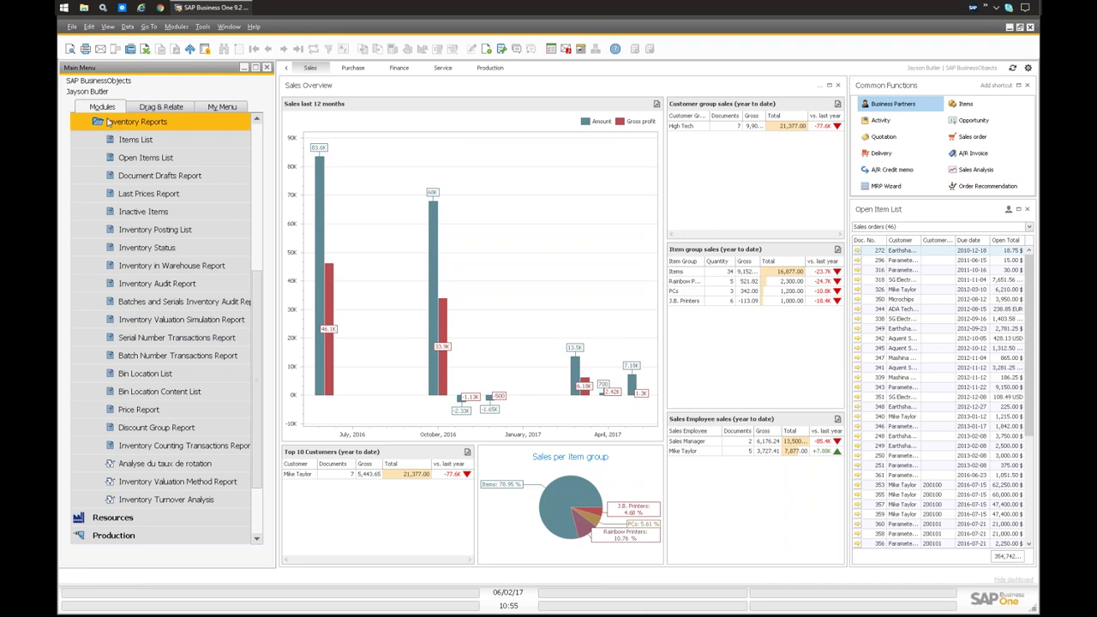
{"action": "left_click", "coordinate": [137, 122]}
{"action": "left_click", "coordinate": [135, 266]}
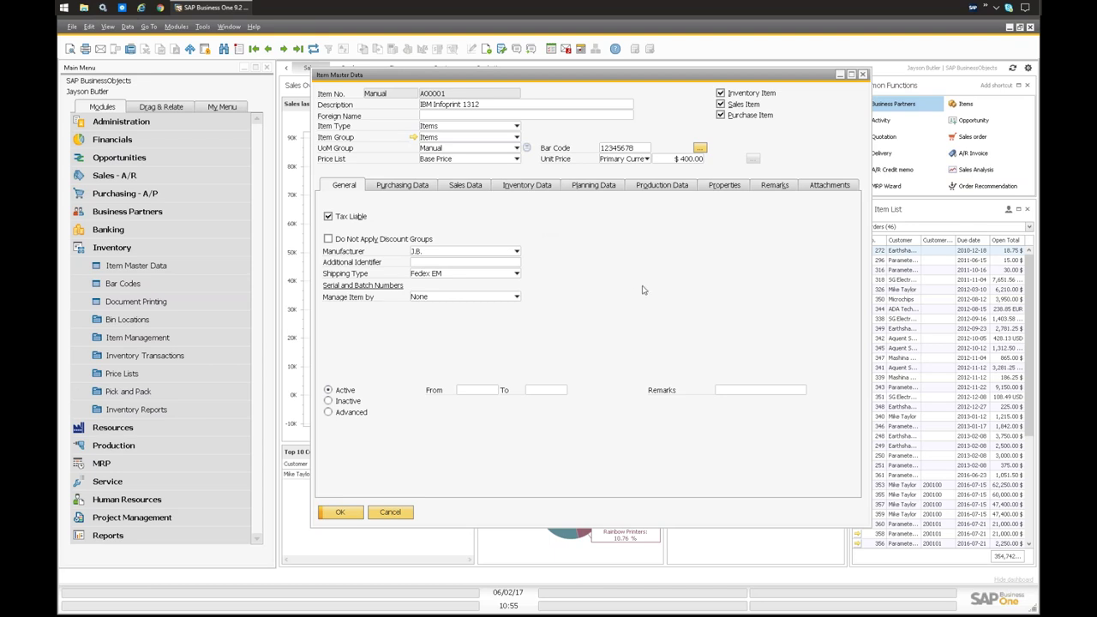
{"action": "left_click", "coordinate": [628, 147]}
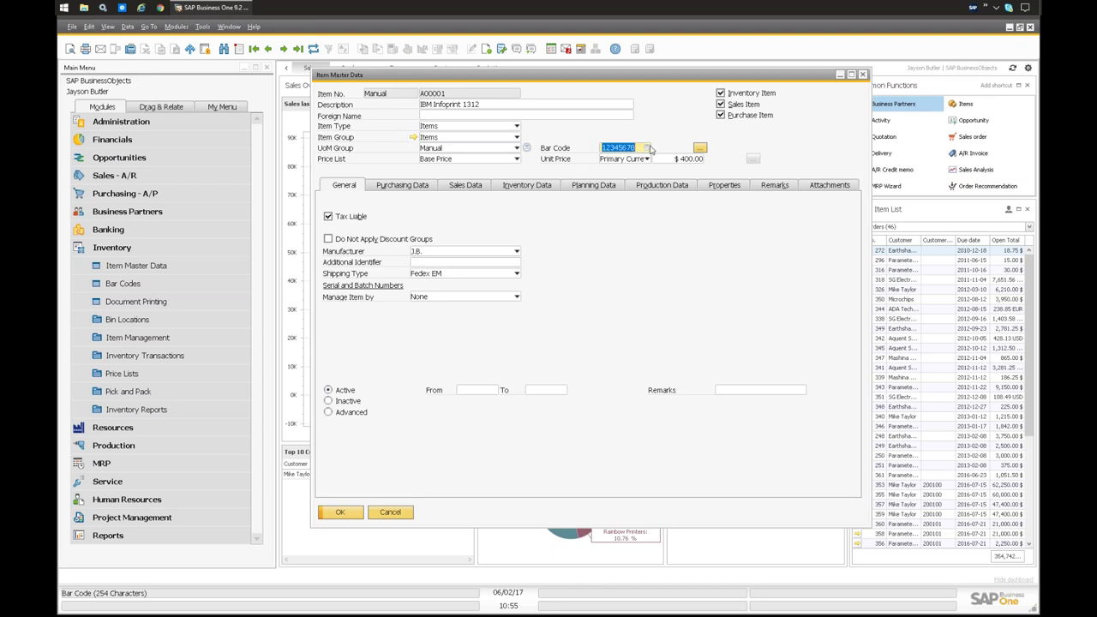
{"action": "left_click", "coordinate": [647, 148]}
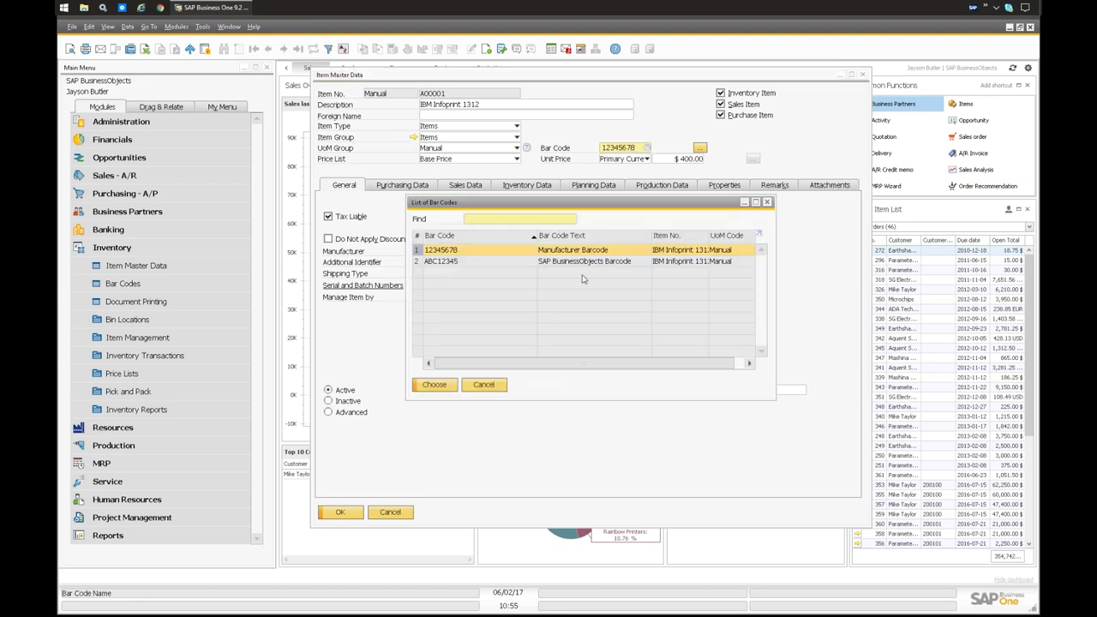
{"action": "left_click", "coordinate": [493, 384]}
Step: Review the bar codes and free texts defined for item A00001, and close the bar code setup and item master data without changes
{"action": "left_click", "coordinate": [699, 149]}
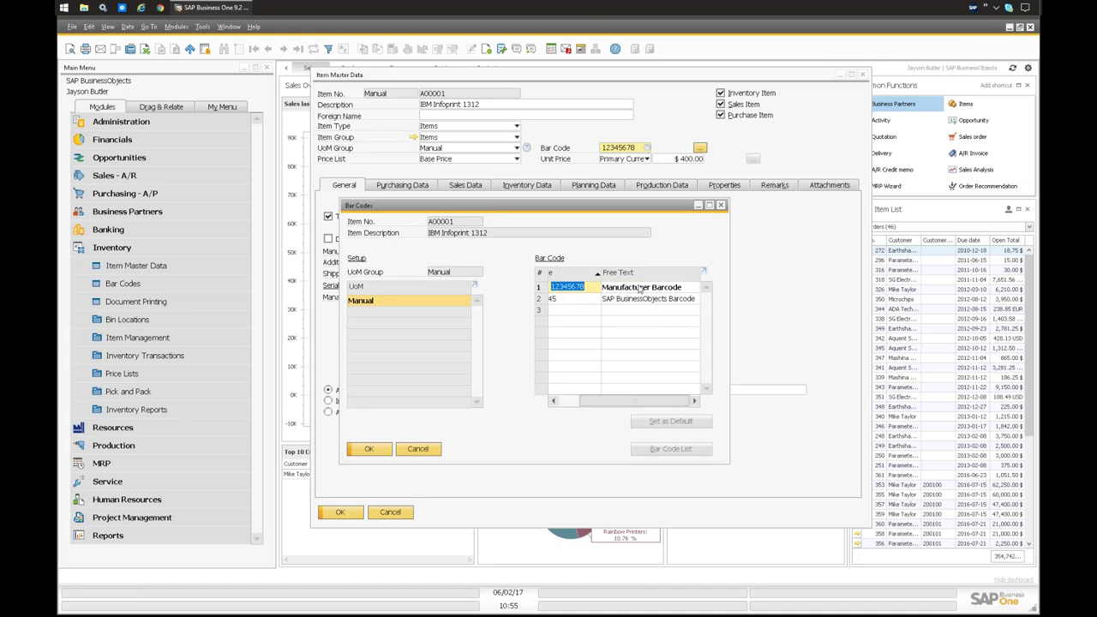
{"action": "left_click_drag", "start_coordinate": [602, 401], "coordinate": [576, 401]}
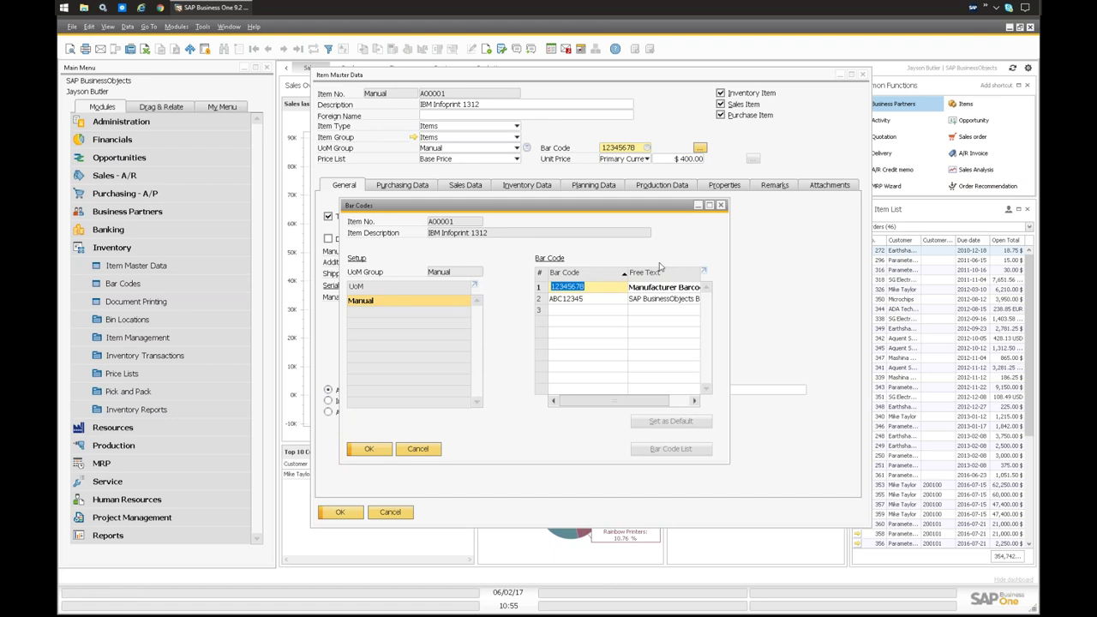
{"action": "left_click", "coordinate": [418, 449]}
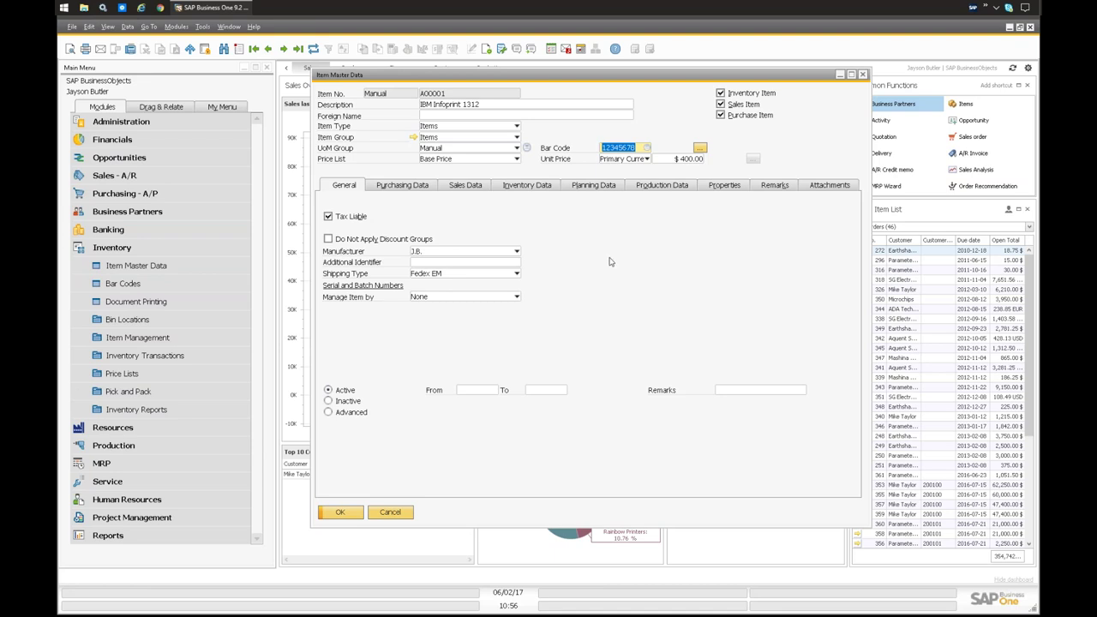
{"action": "left_click", "coordinate": [621, 150]}
{"action": "left_click", "coordinate": [137, 247]}
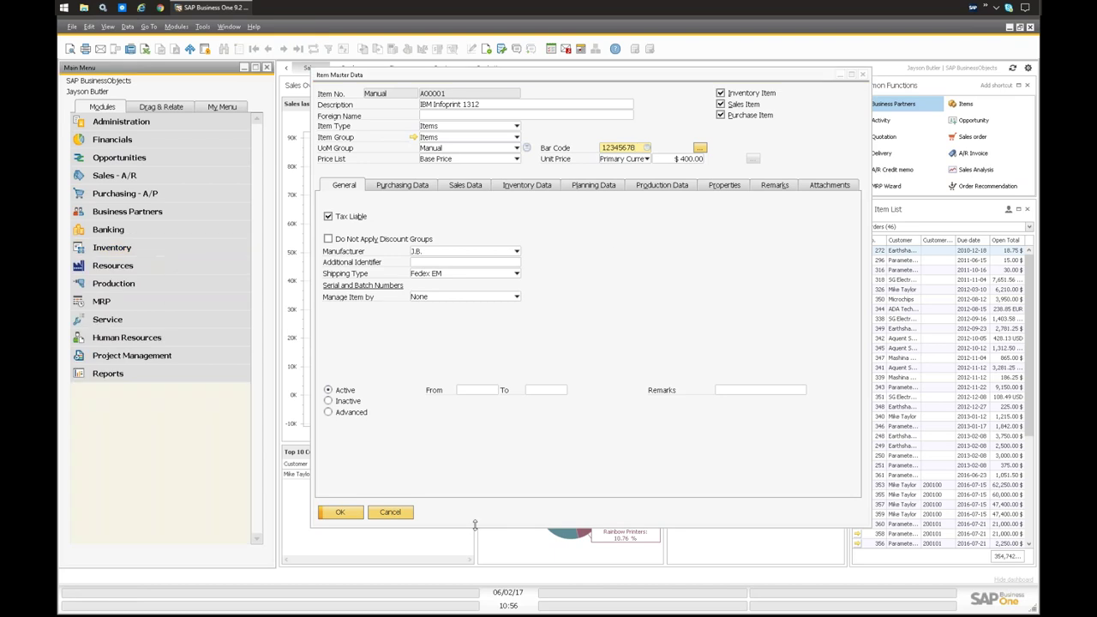
{"action": "left_click", "coordinate": [410, 511]}
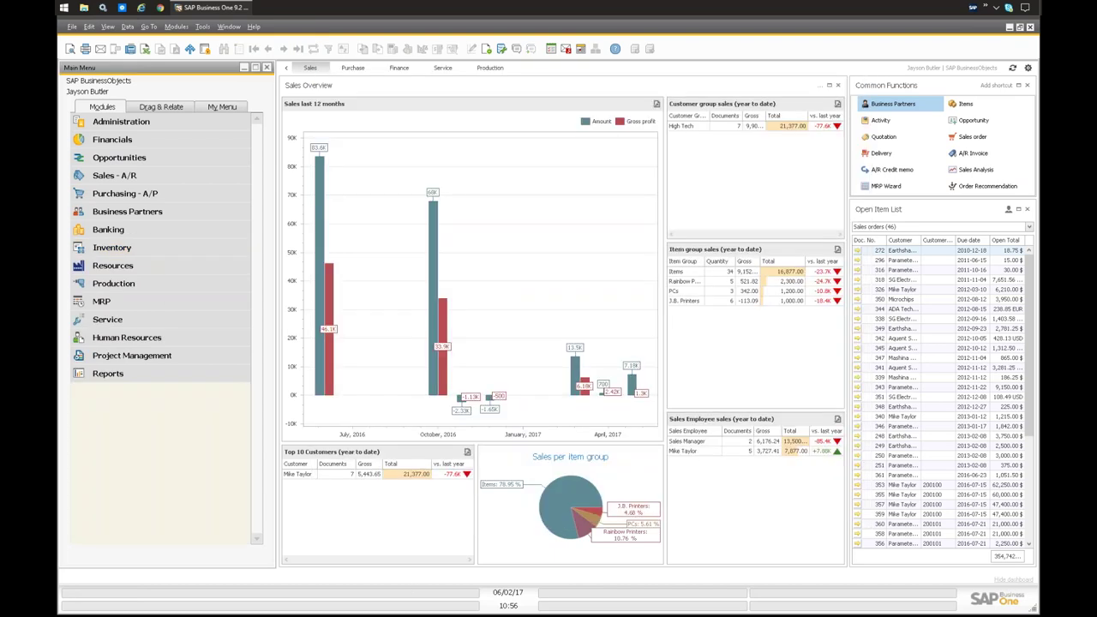